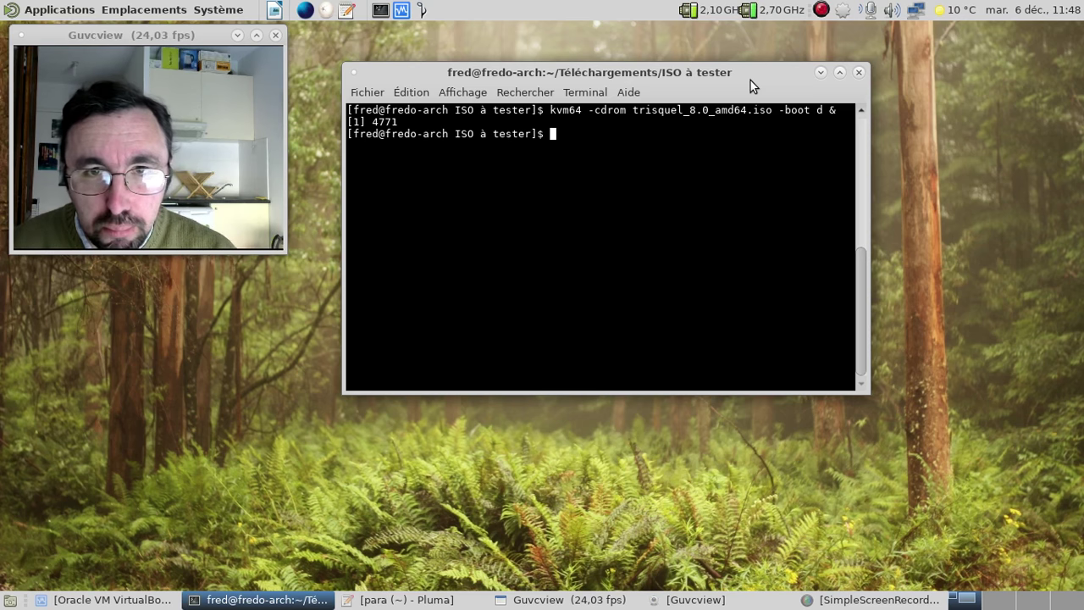
Rerun the kvm64 command that boots the Trisquel 8.0 image, and set the boot screen's language to Français
key("Up")
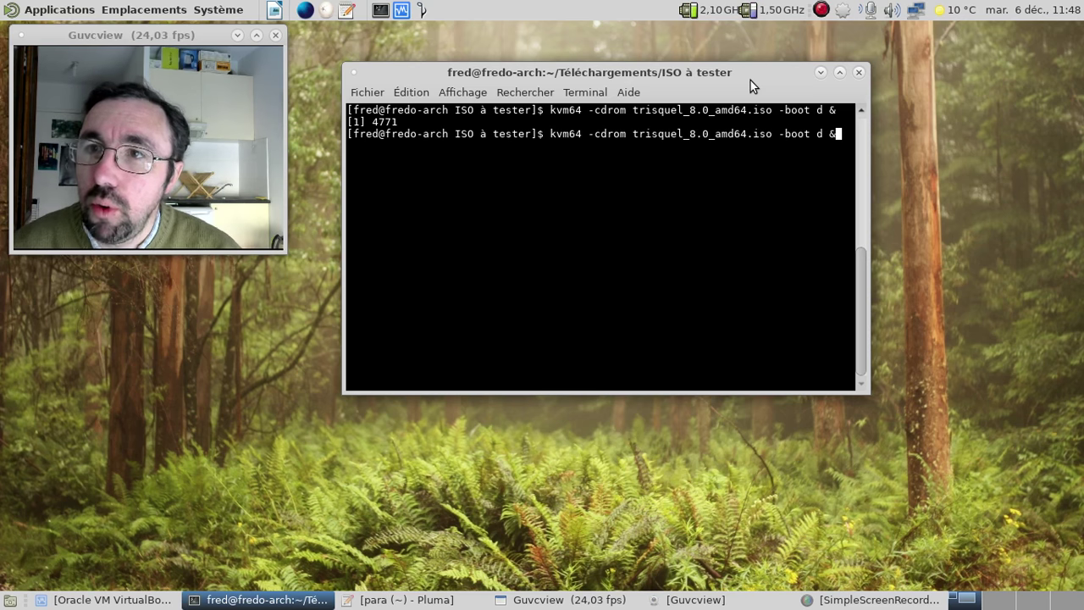
key("Return")
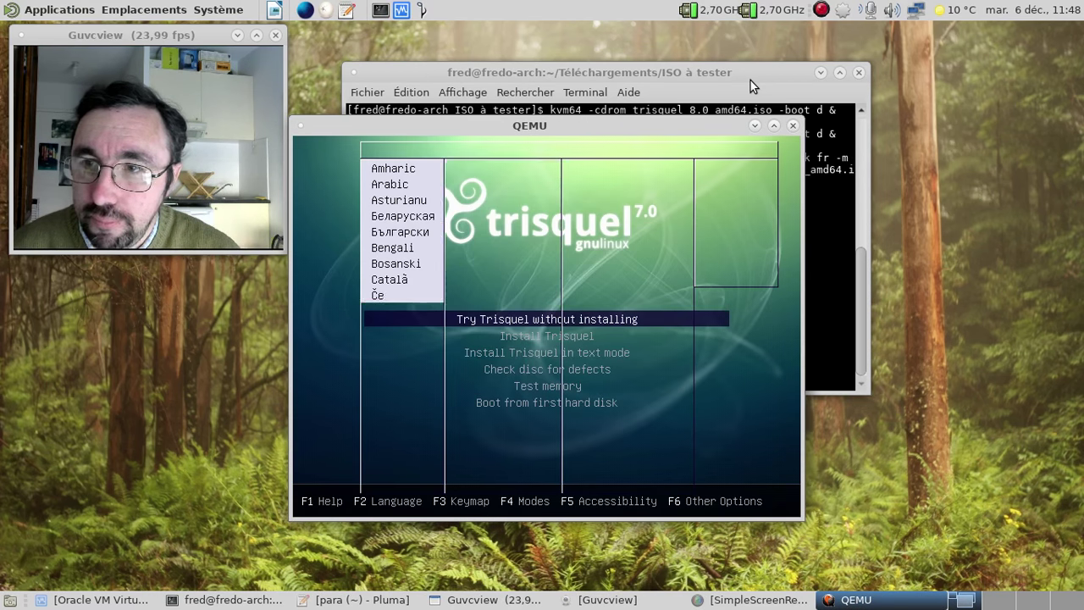
key("Down")
key("Down")
key("Down")
key("Down")
key("Down")
key("Down")
key("Down")
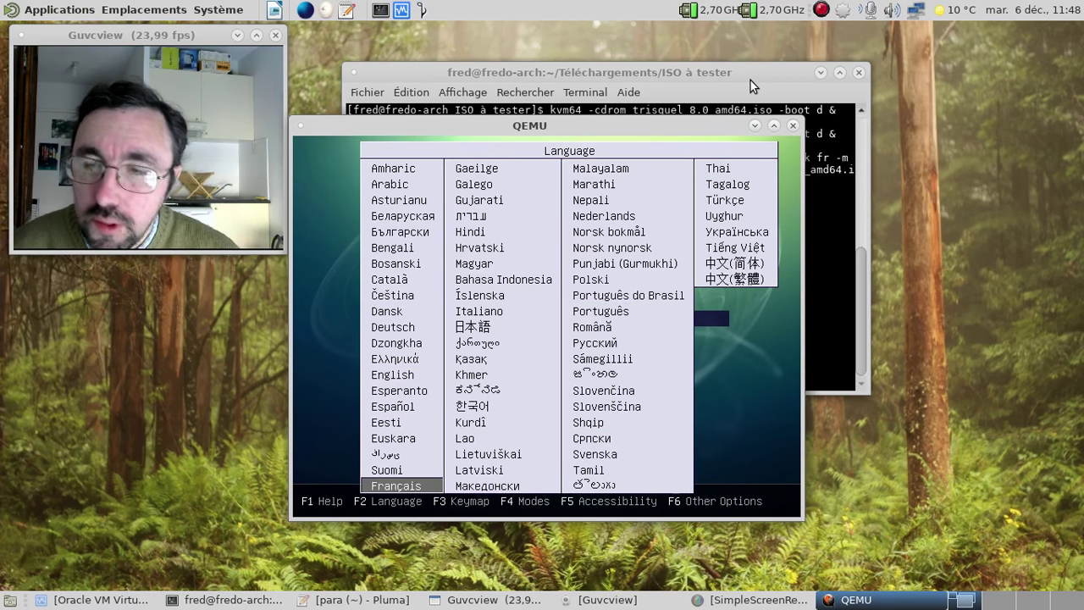
key("Return")
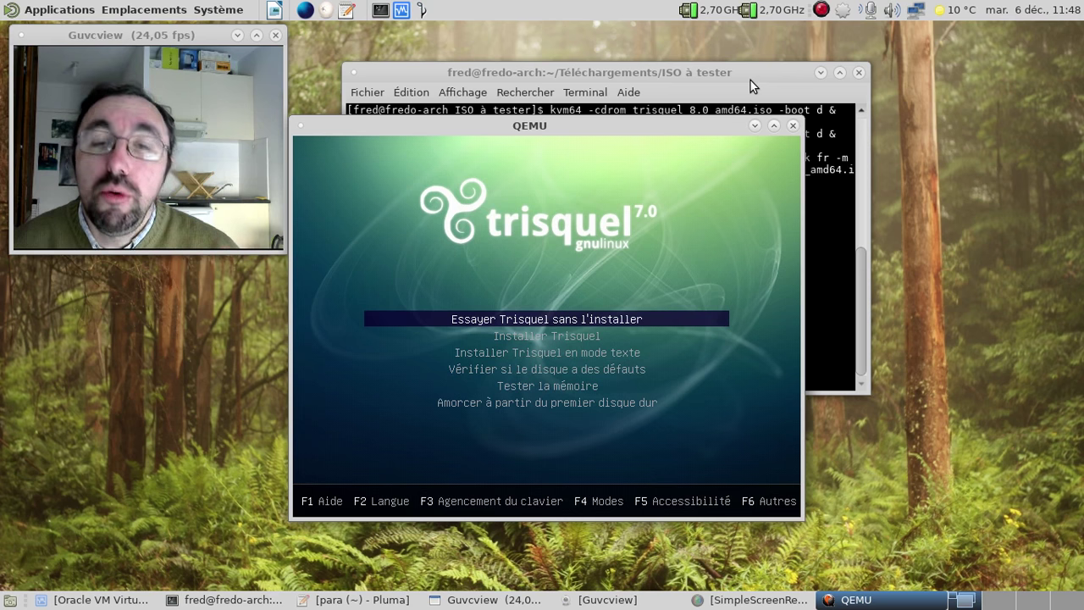
Start the live session with "Essayer Trisquel sans l'installer" and give the virtual machine's desktop the input focus
key("Return")
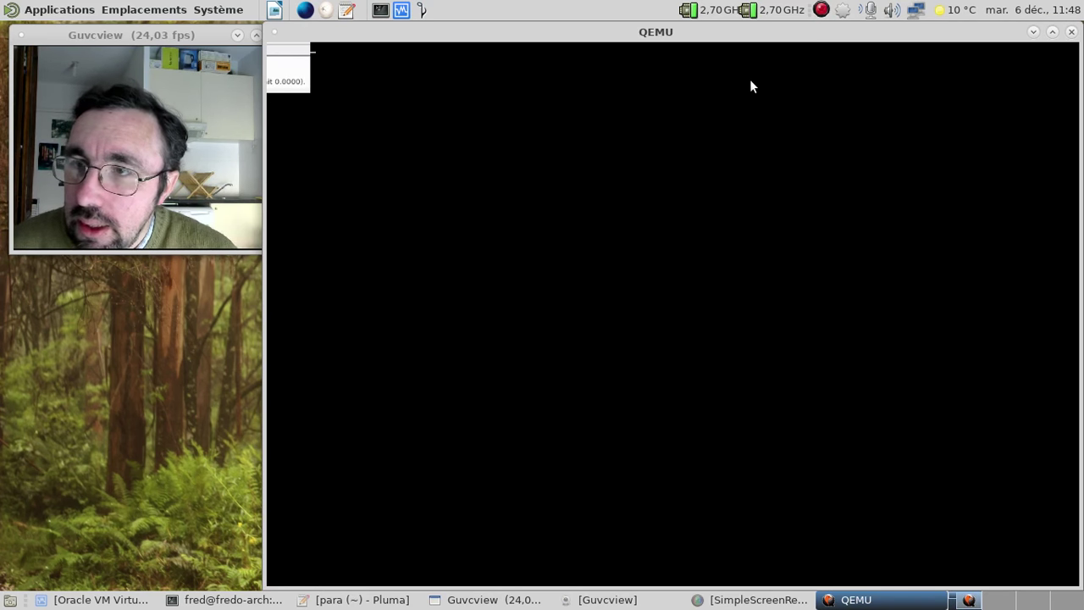
left_click(750, 82)
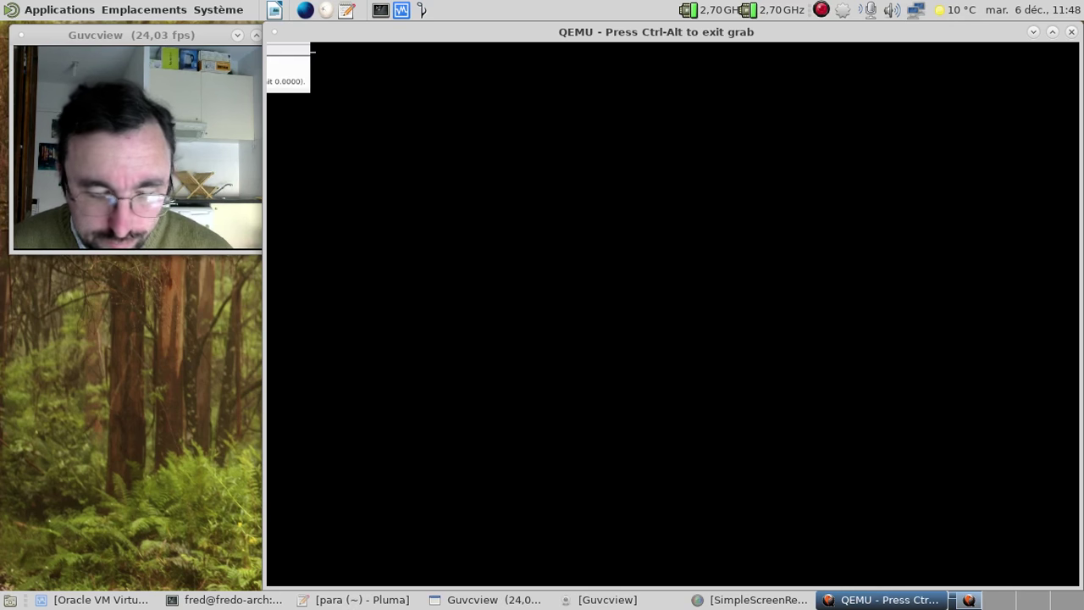
key("ctrl+alt")
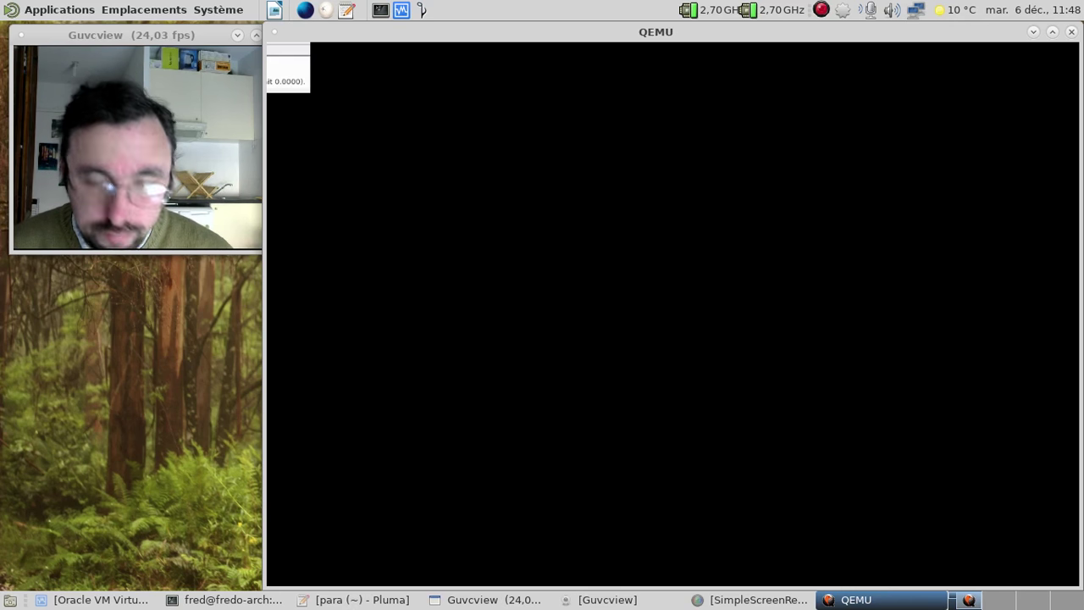
left_click(968, 600)
left_click(970, 601)
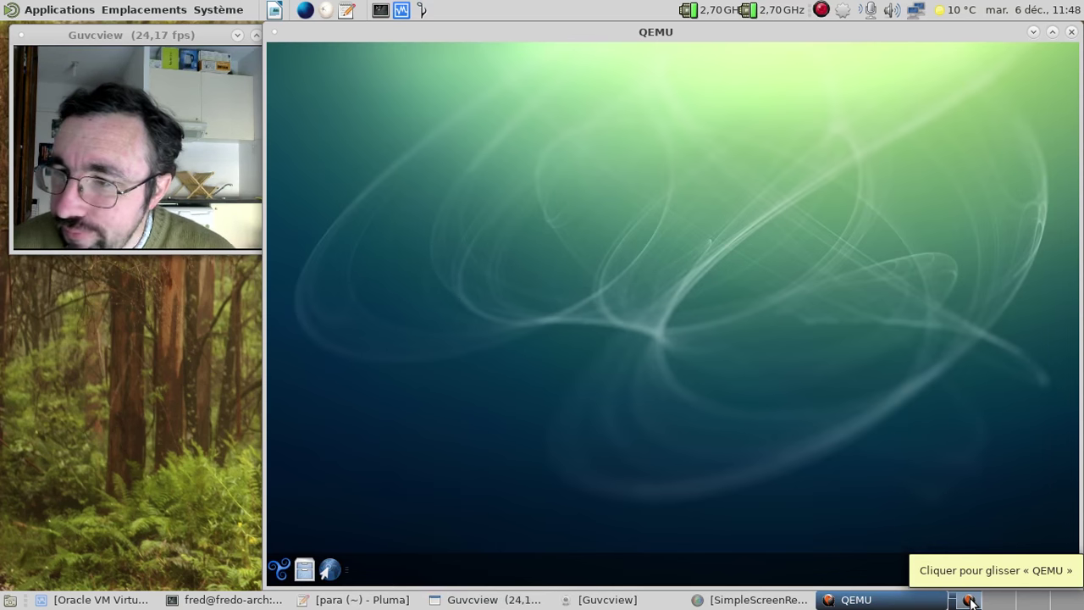
left_click(619, 151)
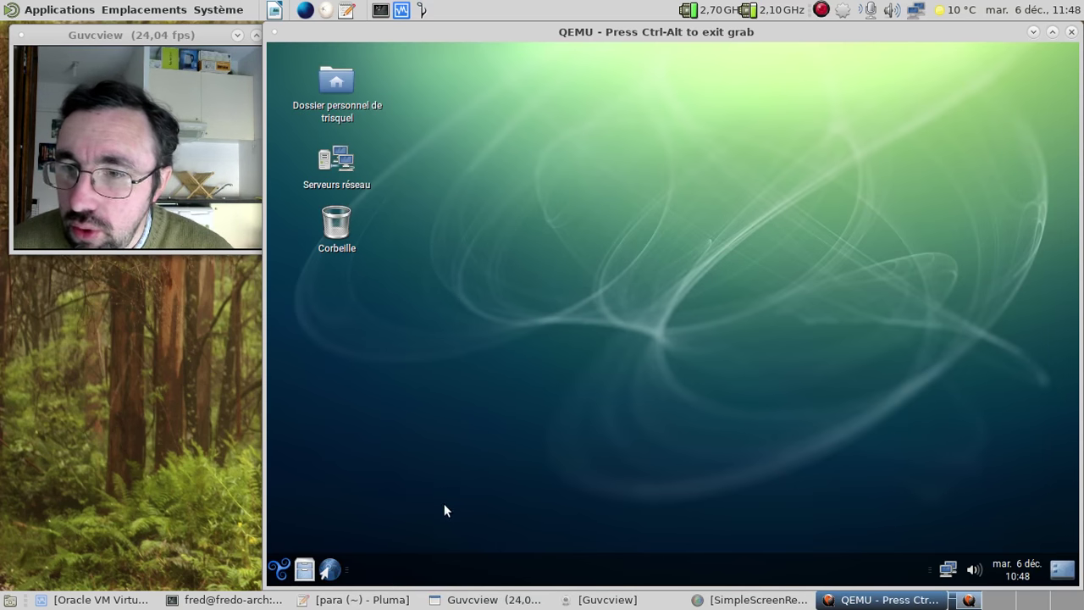
Open the properties of the Trisquel desktop panel, review its background and general settings, and close them unchanged
right_click(506, 563)
left_click(546, 550)
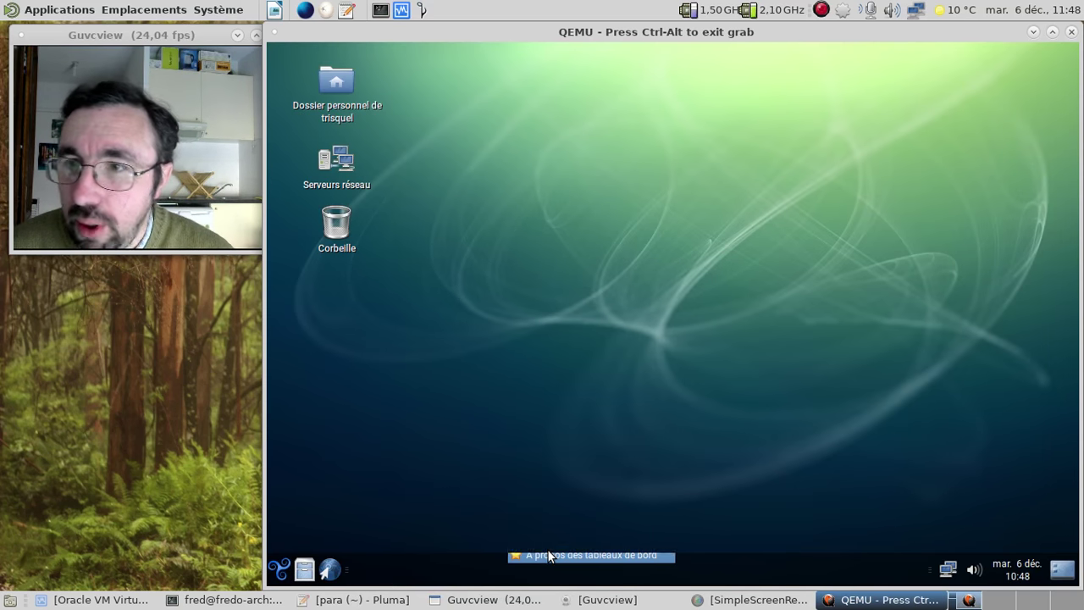
left_click(734, 426)
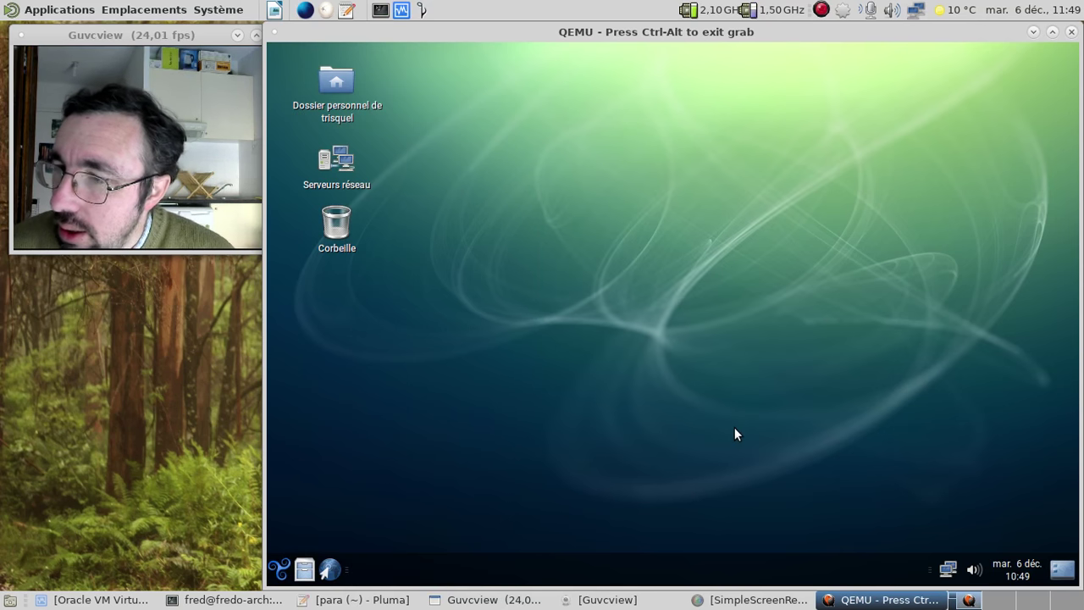
right_click(709, 574)
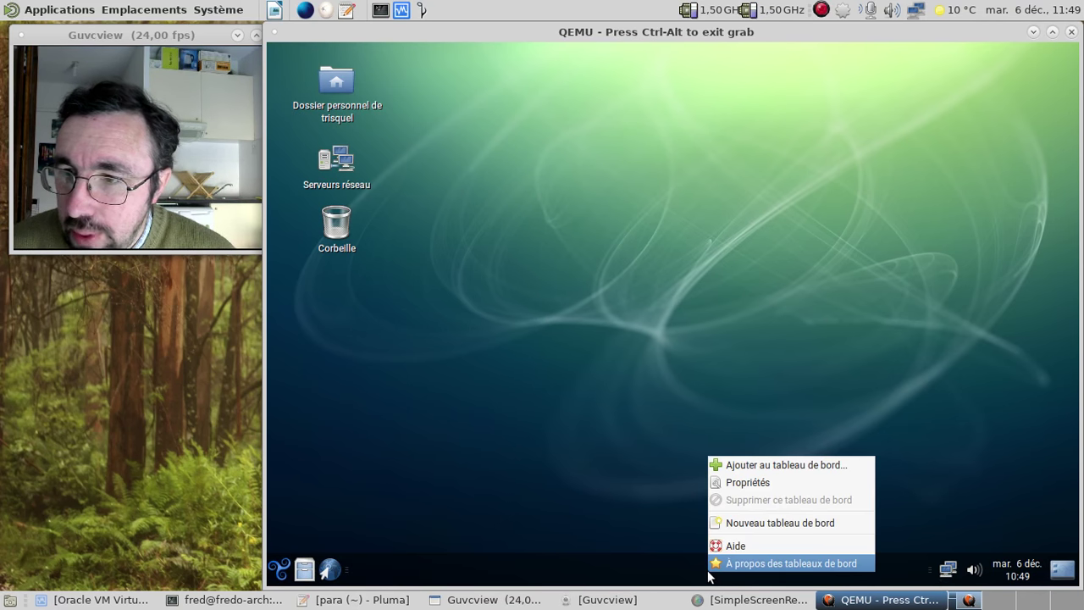
left_click(728, 482)
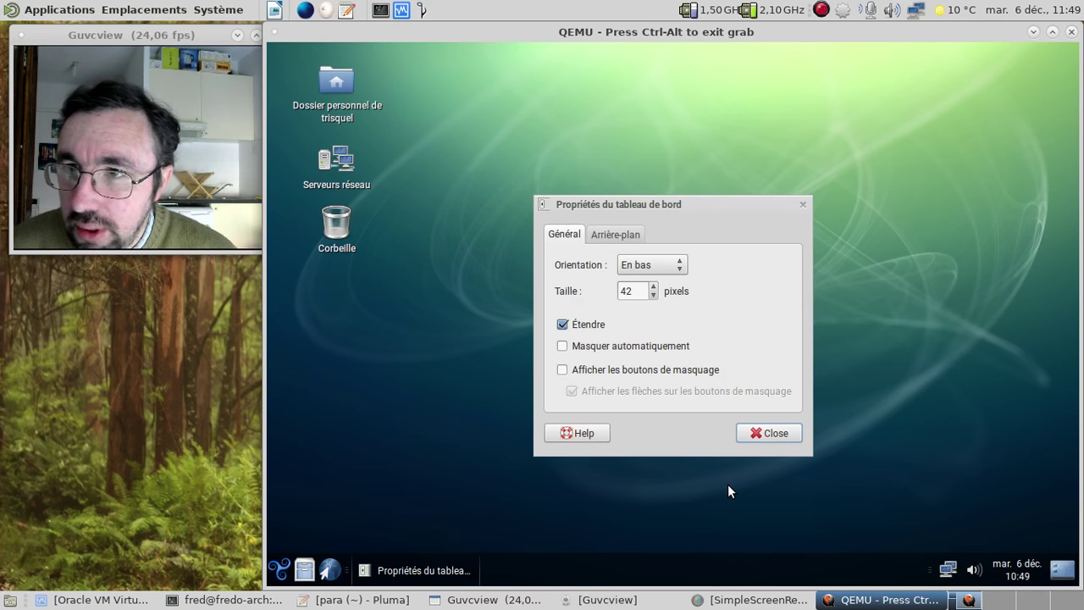
left_click(625, 242)
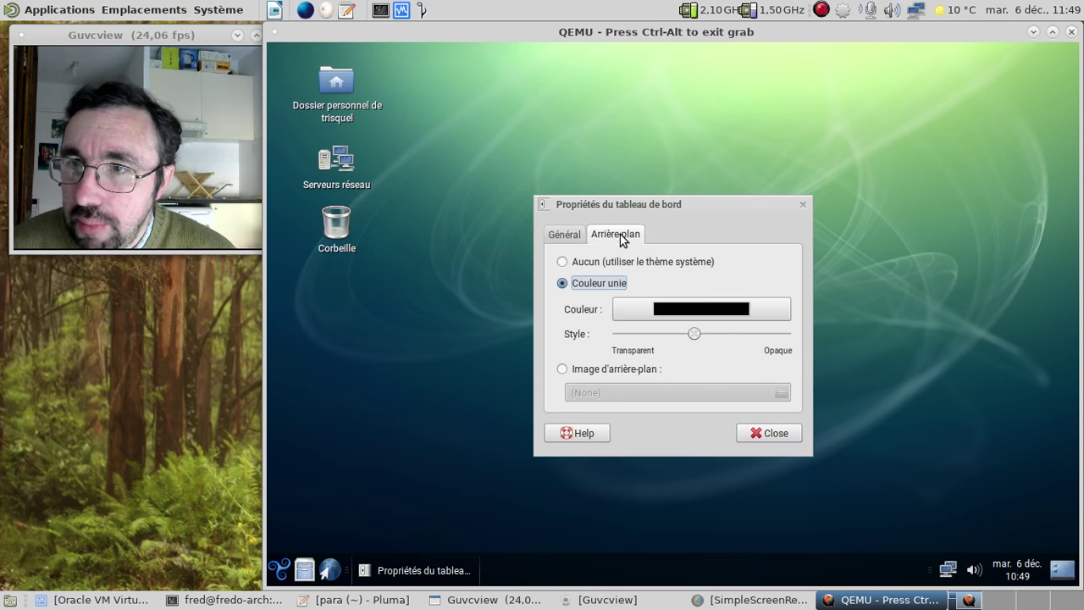
left_click(566, 241)
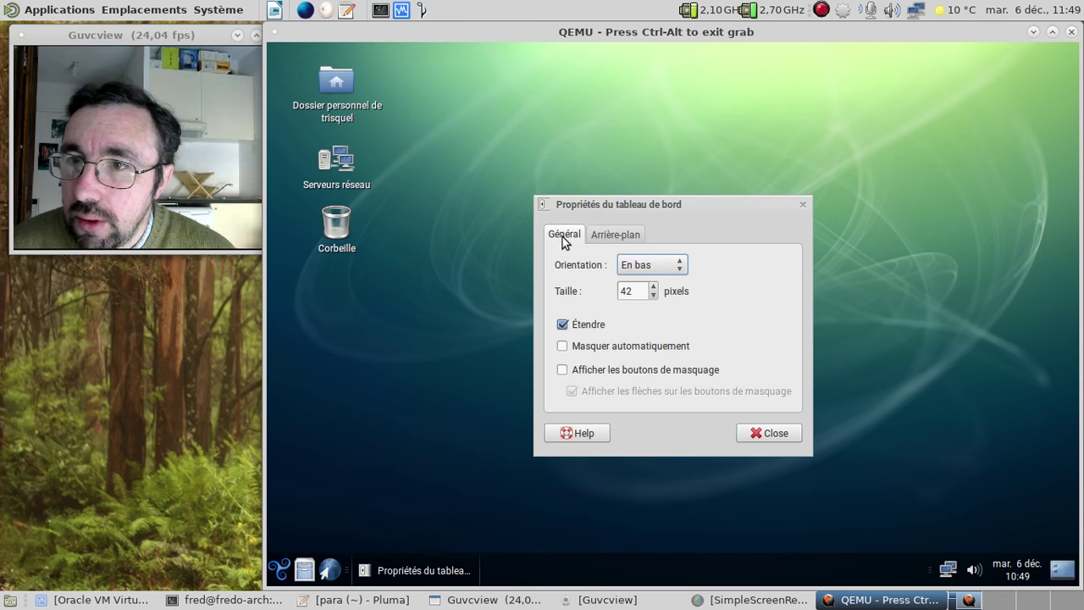
left_click(803, 204)
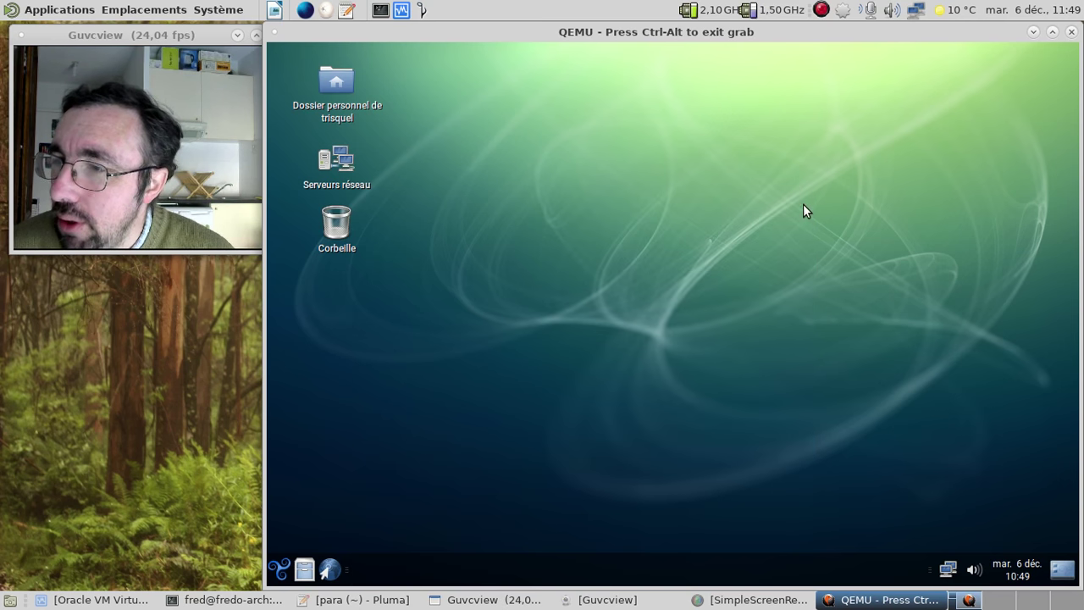
left_click(281, 570)
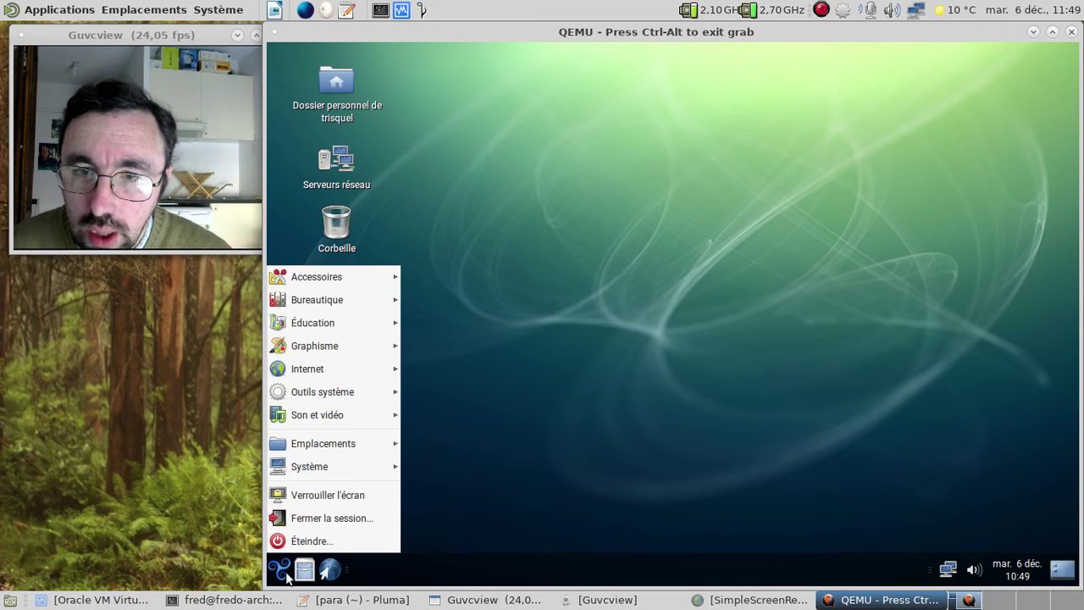
left_click(283, 571)
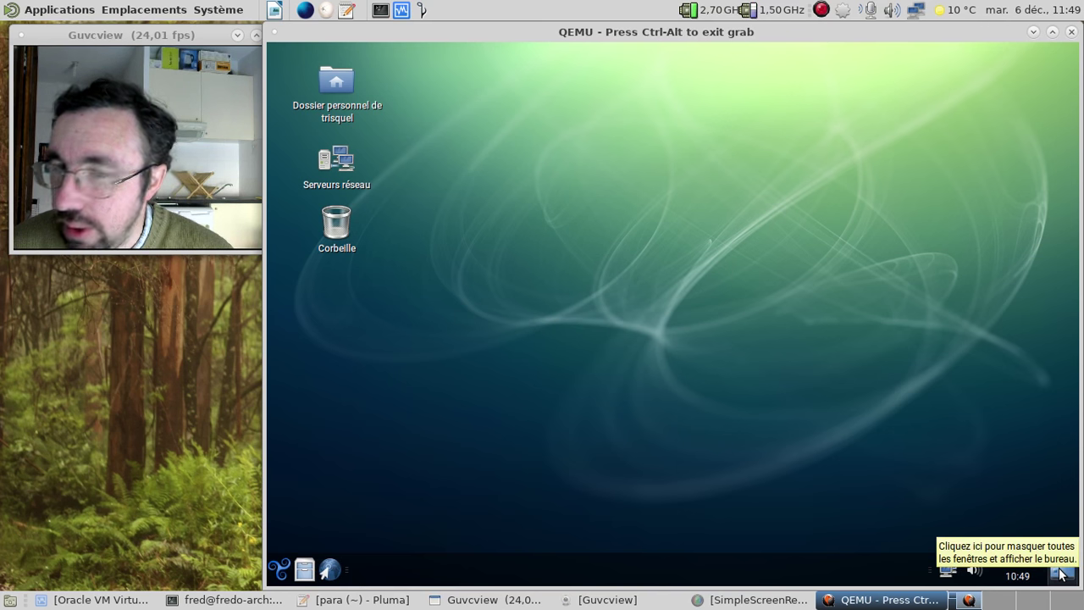
key("ctrl+alt")
left_click(389, 581)
Launch LibreOffice Writer from the office applications of the Trisquel live session
left_click(279, 569)
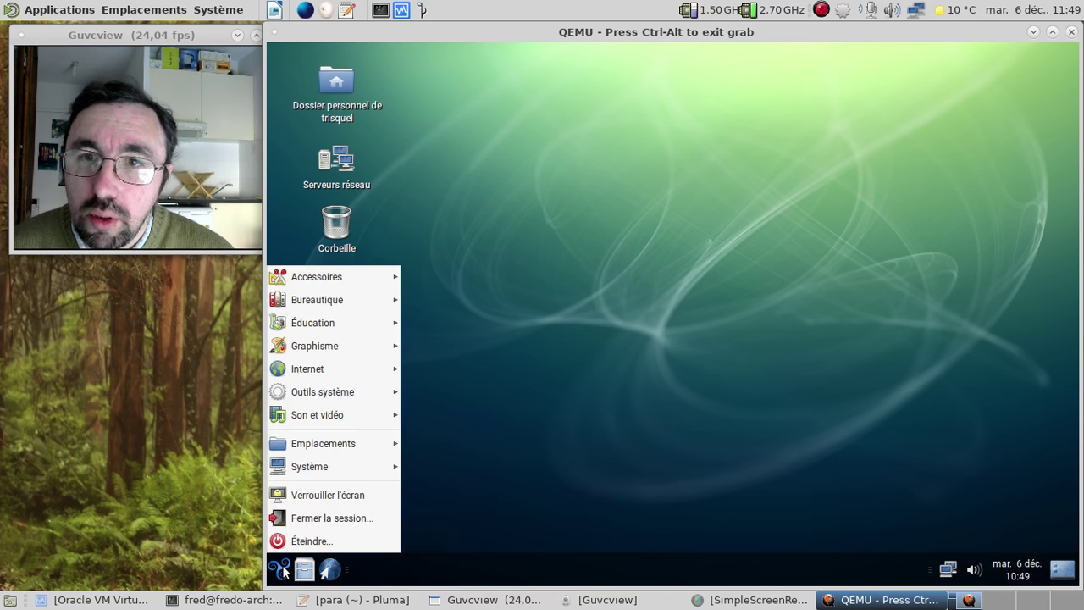
mouse_move(372, 296)
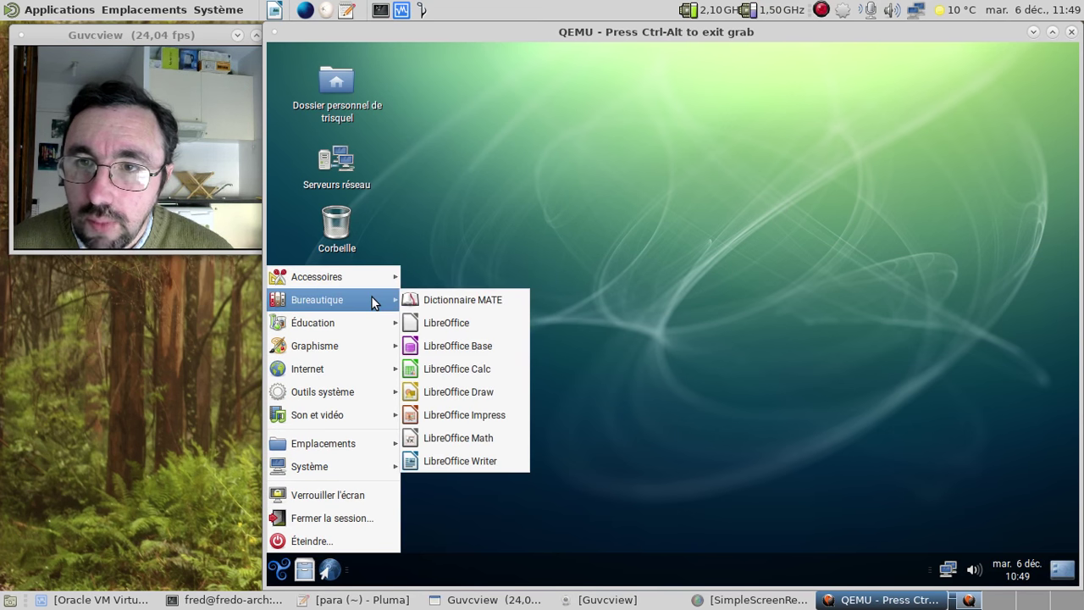
mouse_move(368, 329)
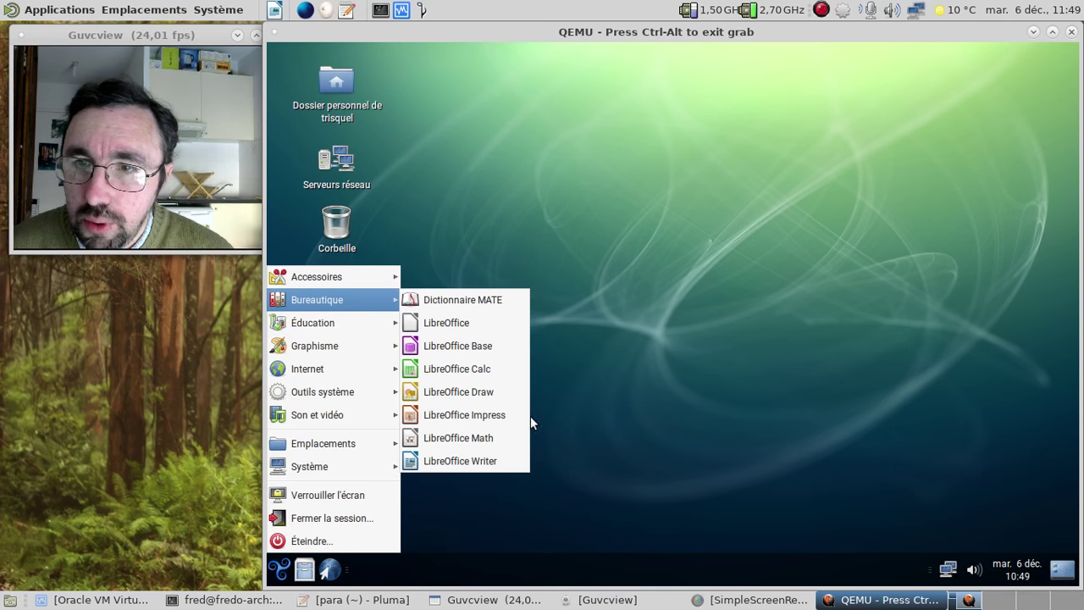
left_click(494, 457)
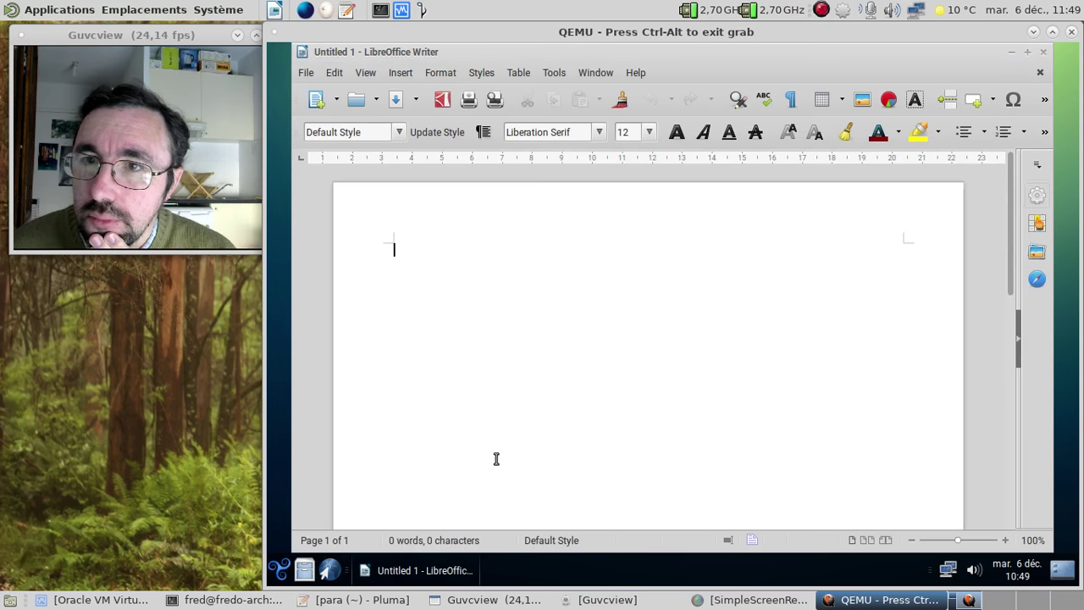
Check the LibreOffice version in its About information, and close Writer
left_click(634, 72)
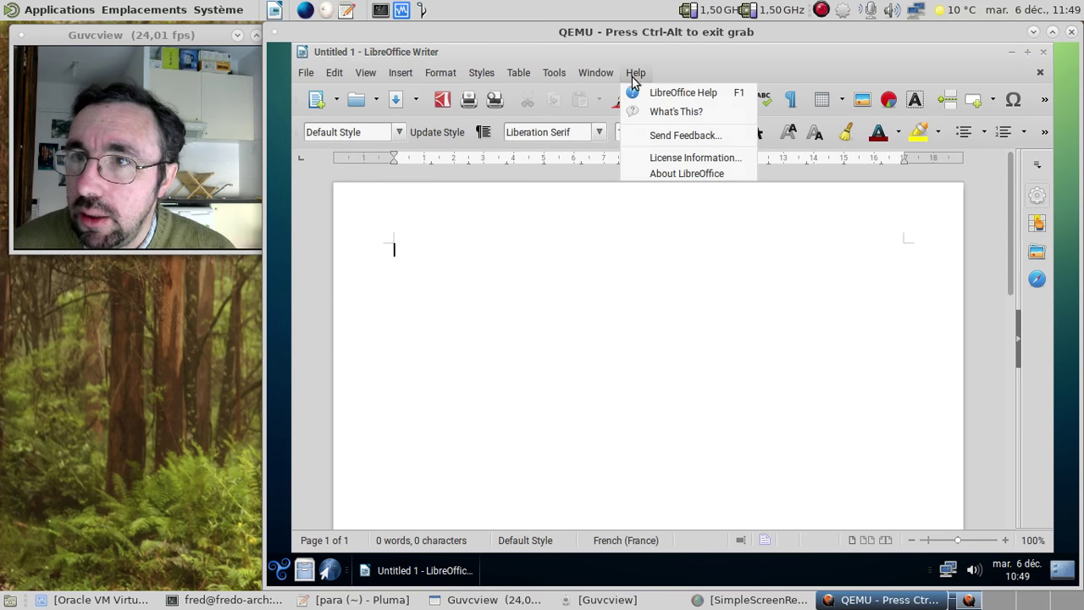
left_click(666, 173)
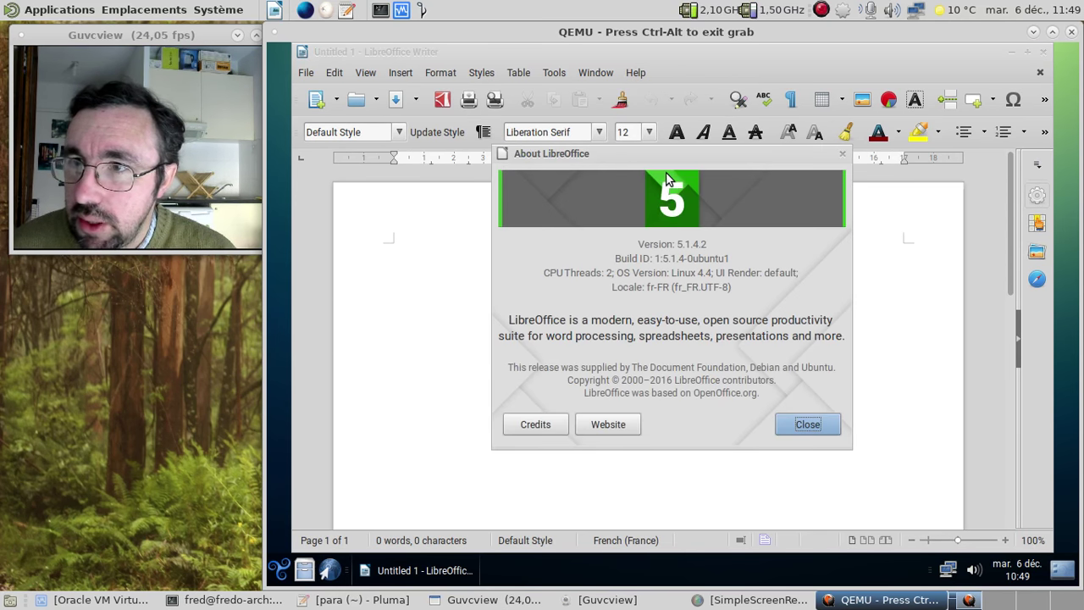
left_click(807, 425)
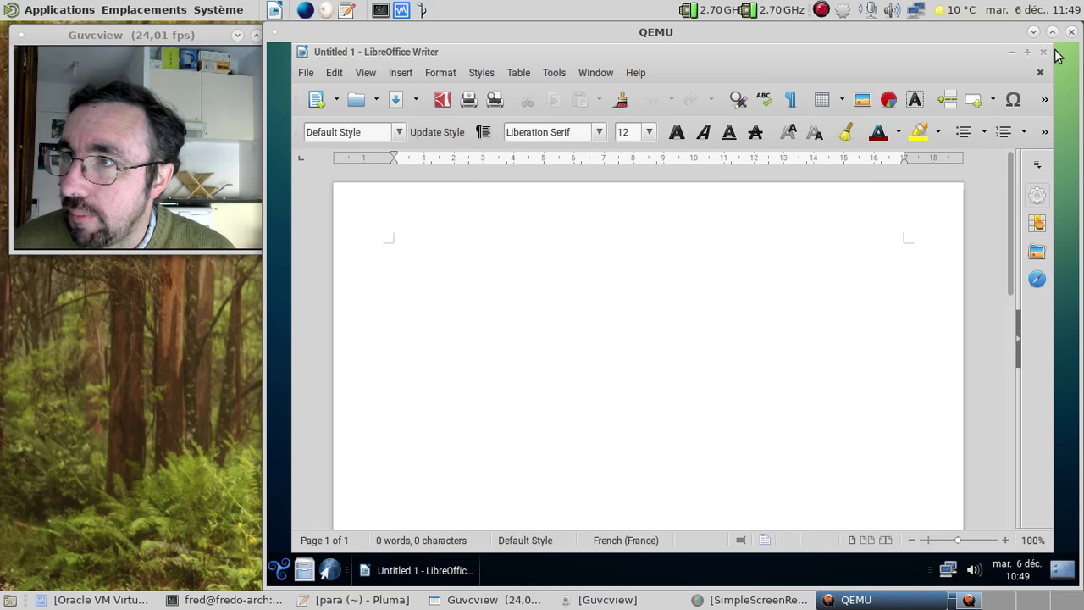
left_click(1040, 51)
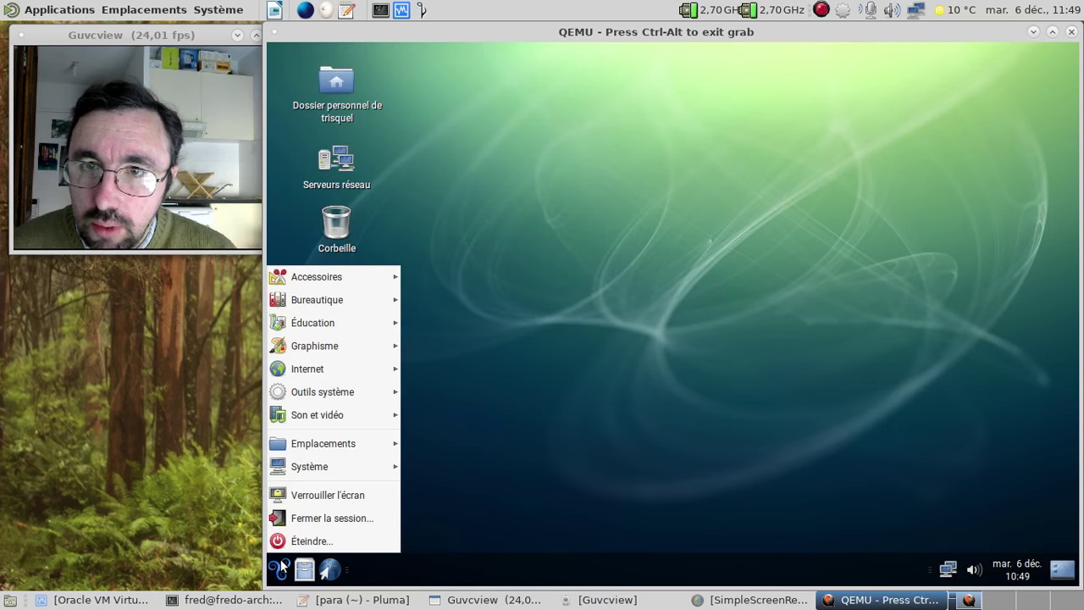
Open Moniteur système MATE, examine the resource usage and the system information, and close it
left_click(279, 568)
mouse_move(314, 277)
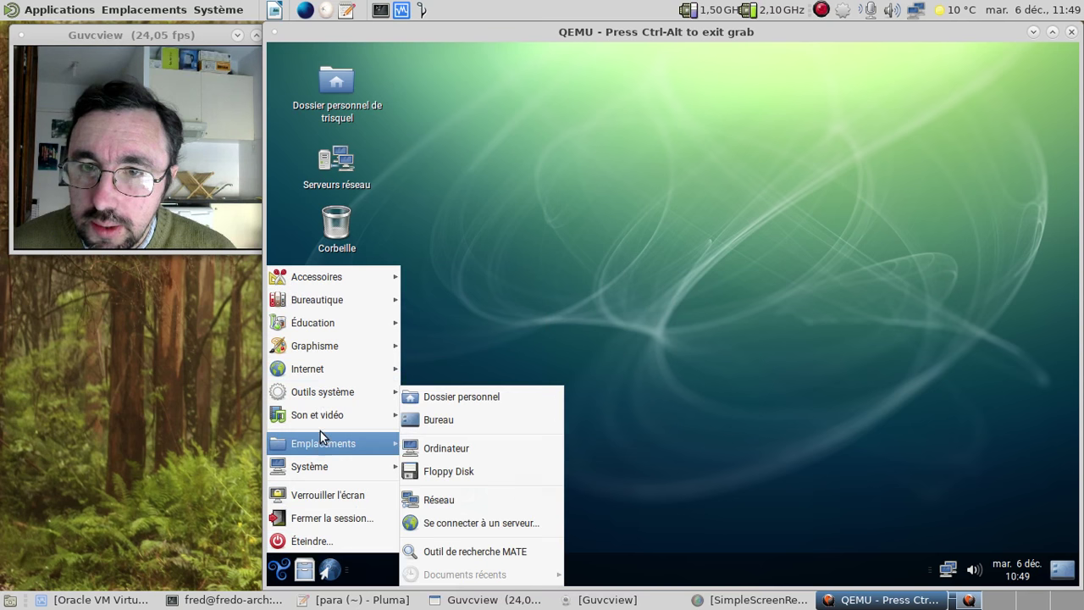
mouse_move(322, 416)
mouse_move(320, 393)
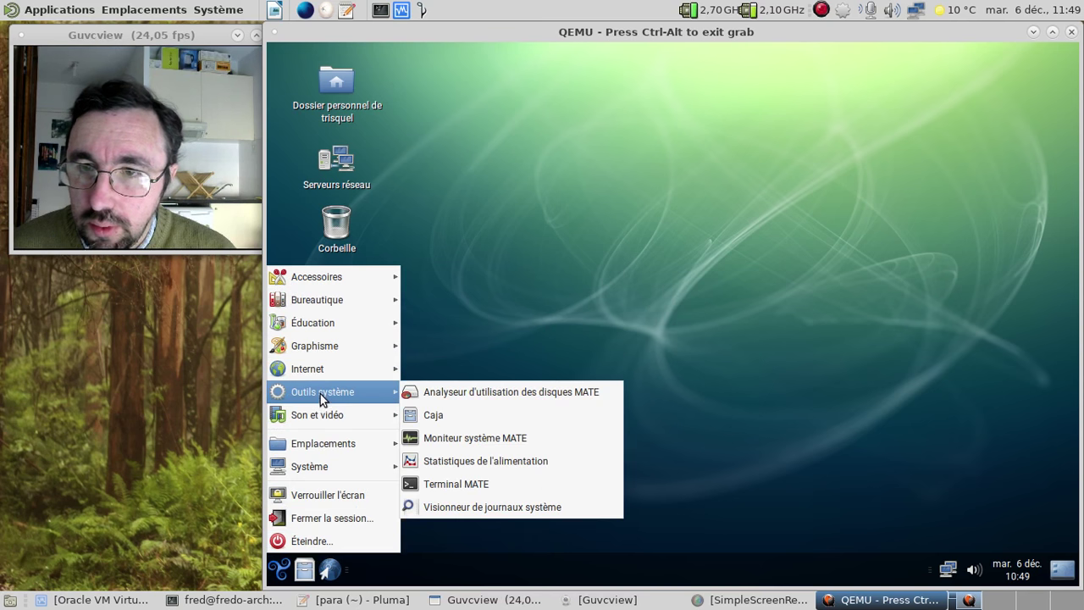
left_click(463, 438)
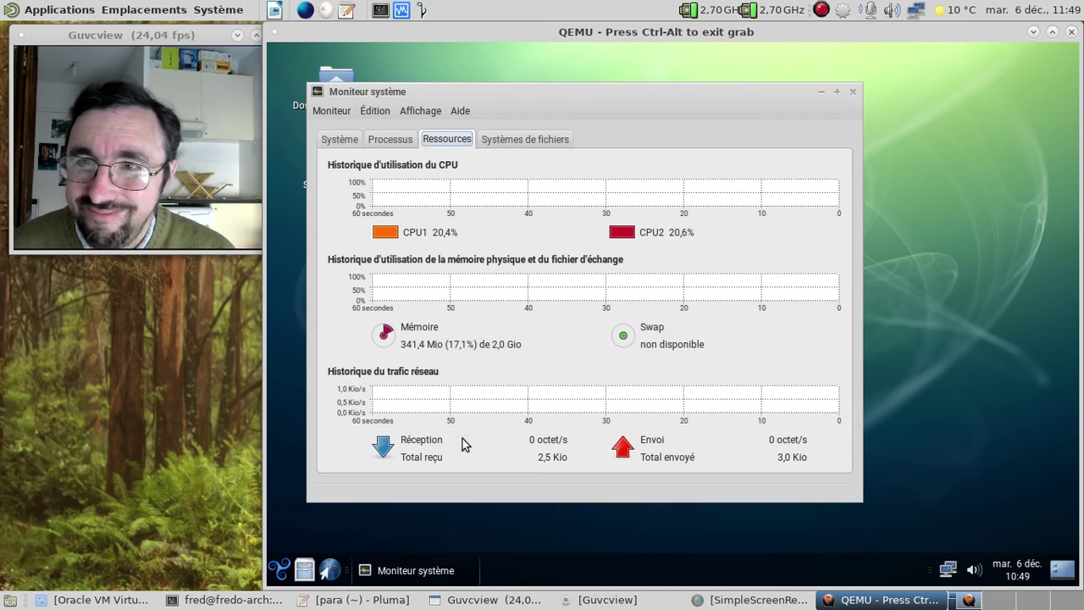
left_click(346, 140)
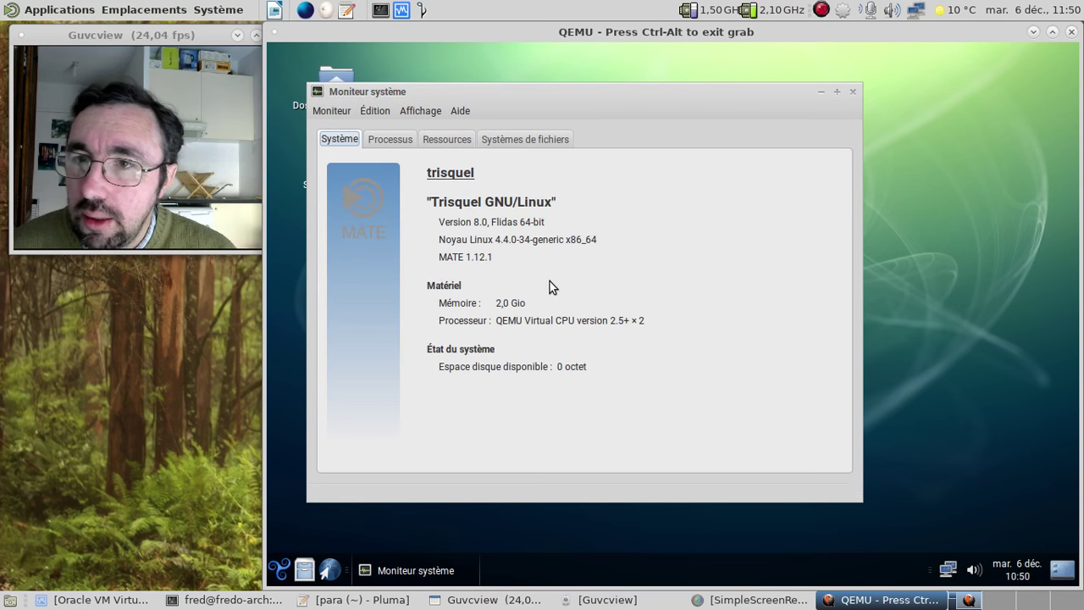
left_click(850, 93)
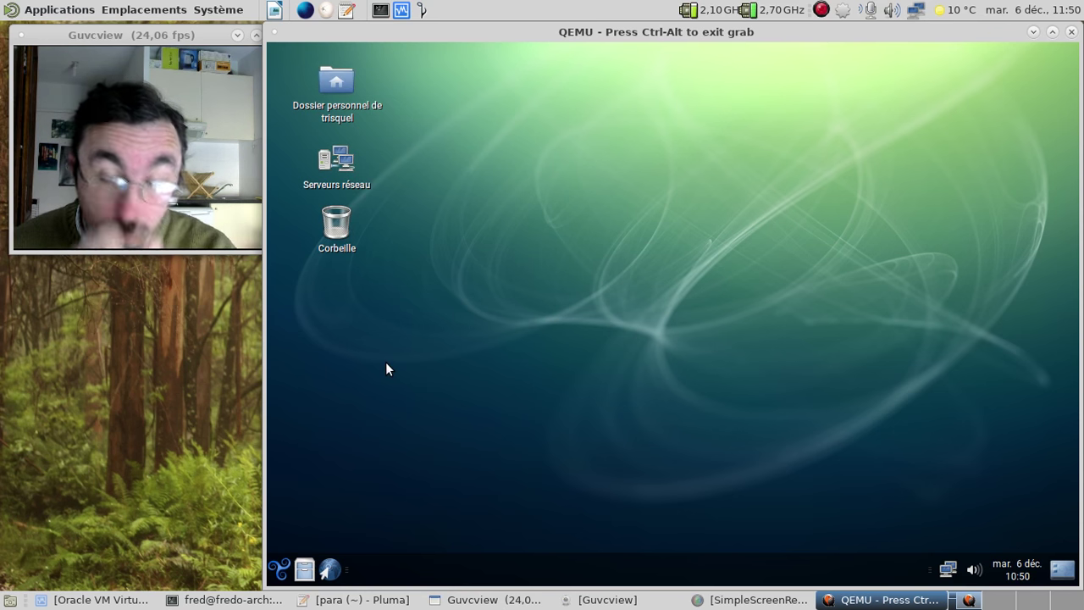
Launch MATE Tweak from the appearance preferences of the Trisquel live session
left_click(278, 569)
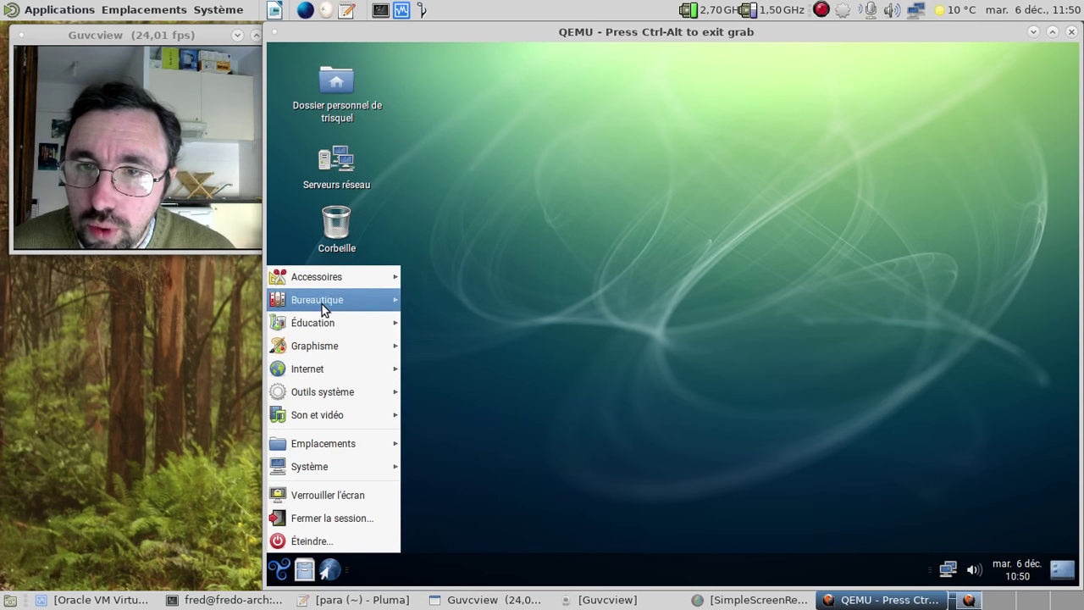
mouse_move(320, 282)
mouse_move(337, 389)
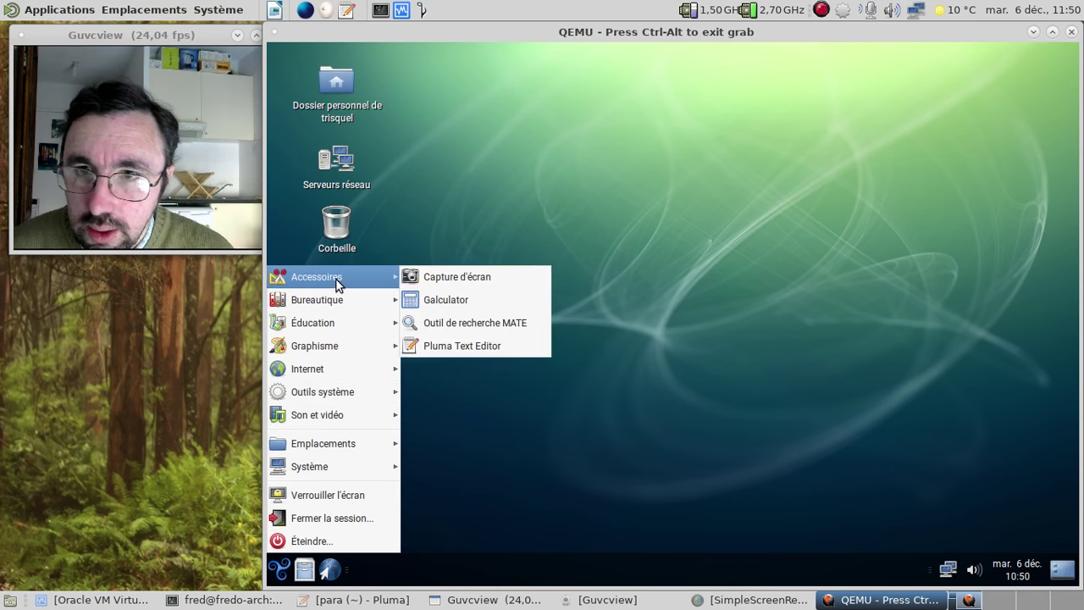
mouse_move(283, 465)
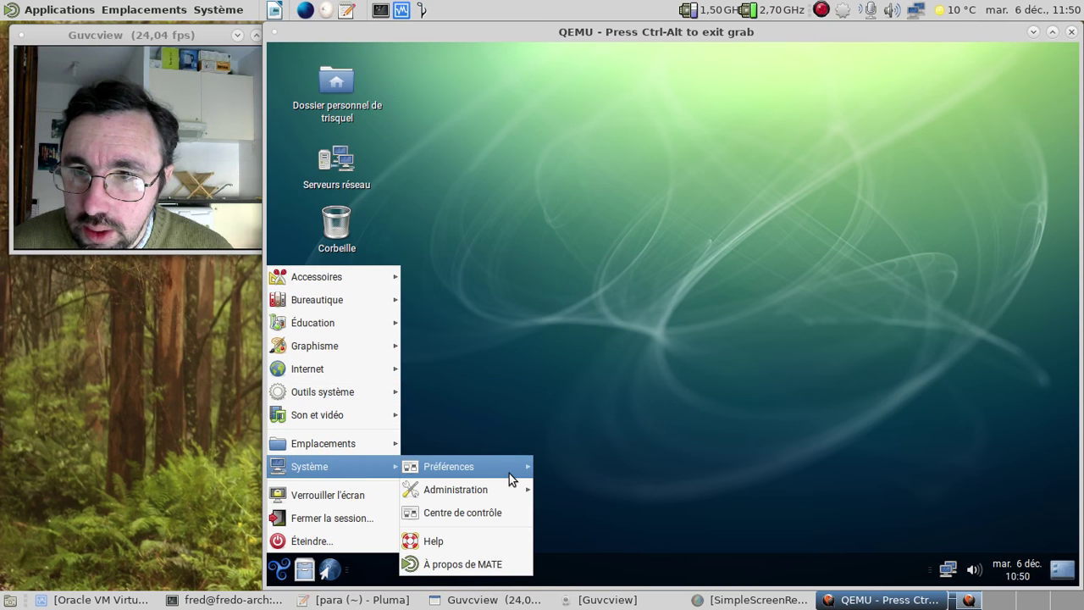
mouse_move(509, 474)
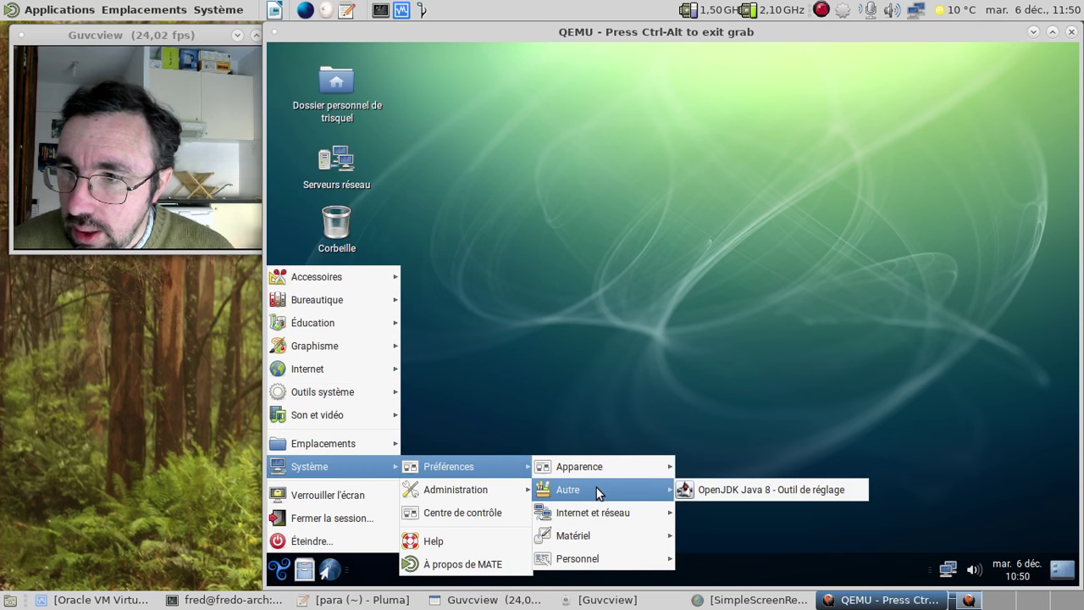
mouse_move(593, 478)
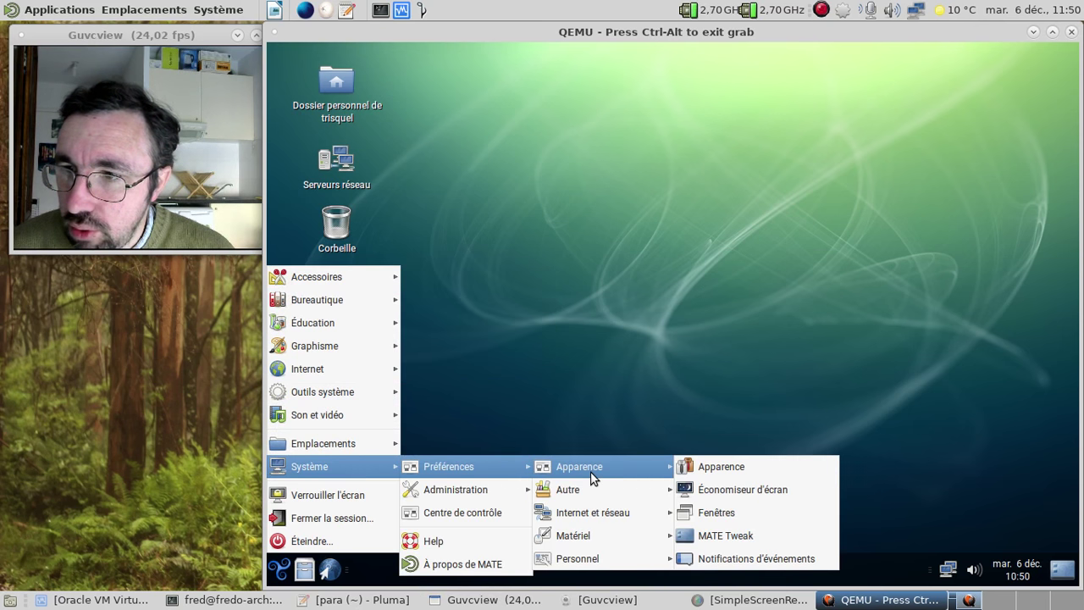
left_click(723, 526)
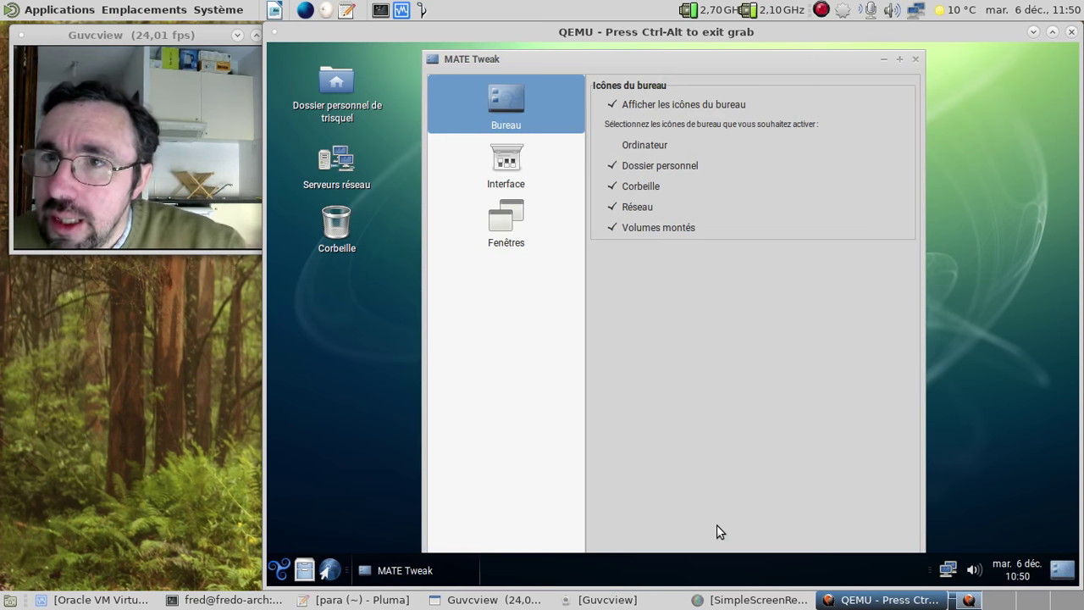
Review the panel layout choices in the Interface settings and the Fenêtres settings of MATE Tweak, and close it
left_click(518, 175)
left_click(680, 123)
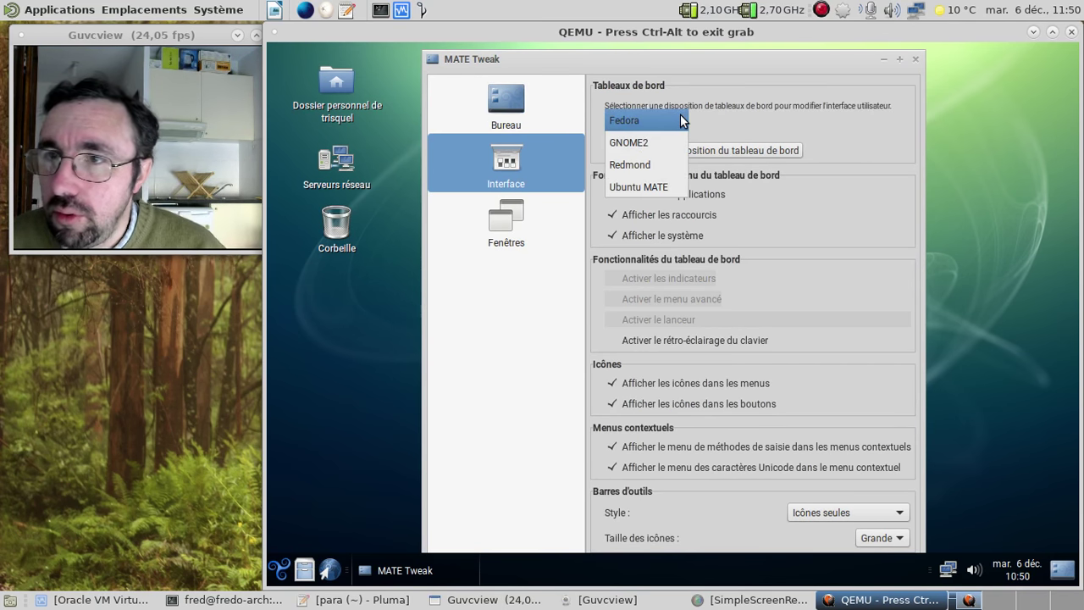
left_click(740, 118)
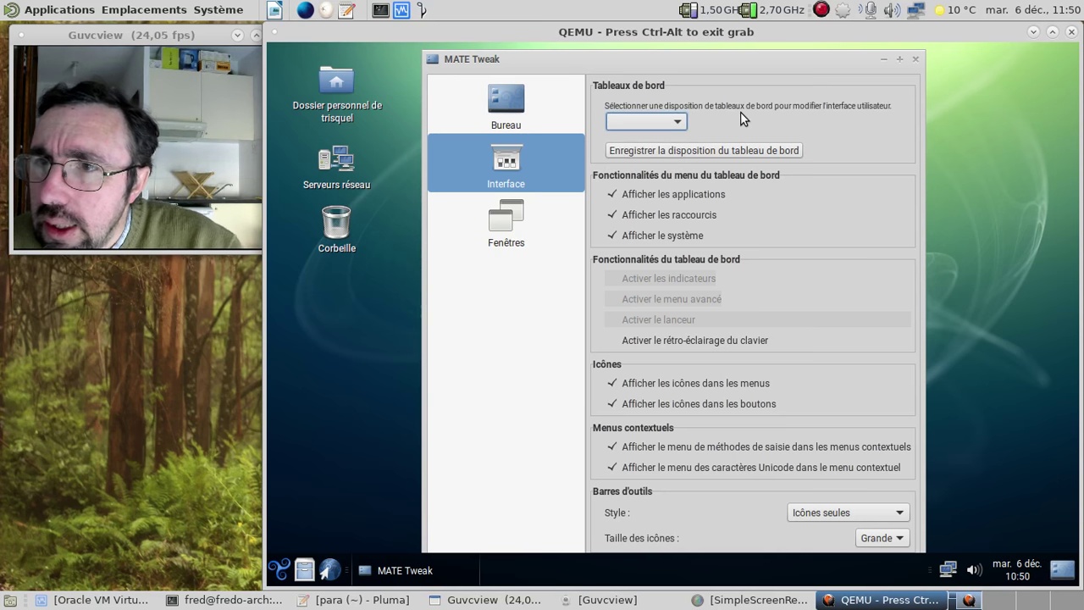
left_click(522, 213)
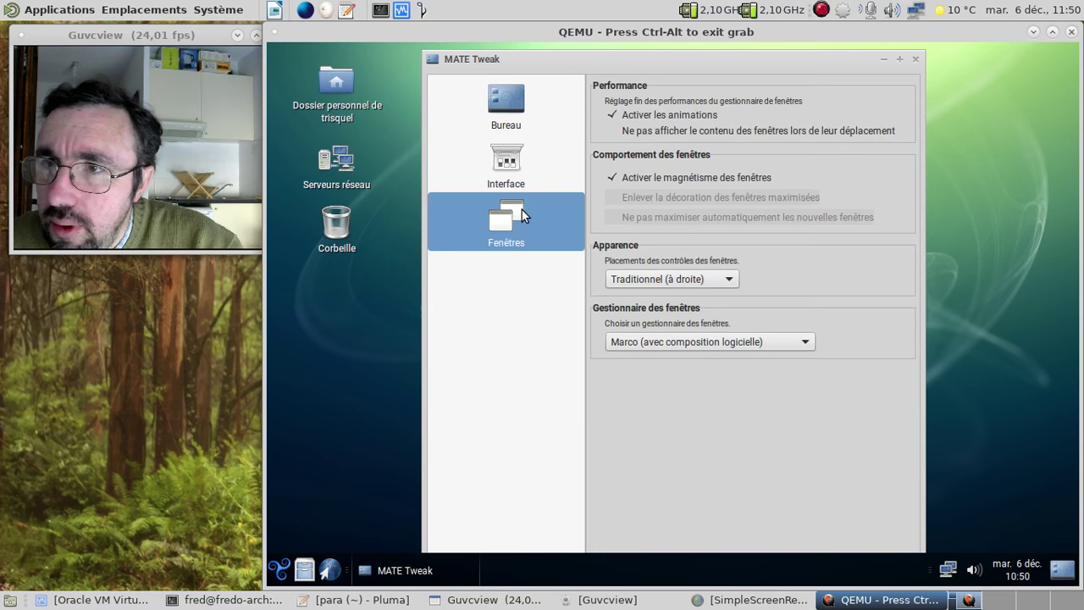
left_click(916, 58)
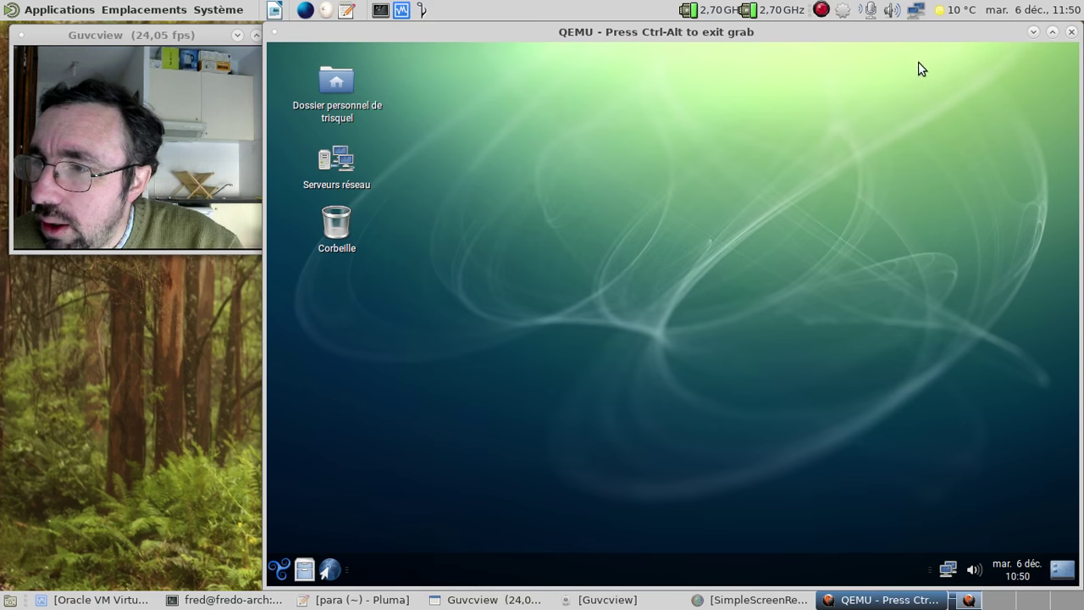
Close the QEMU virtual machine, and boot the Parabola trisquelisée virtual machine from VirtualBox
key("ctrl+alt")
left_click(1071, 32)
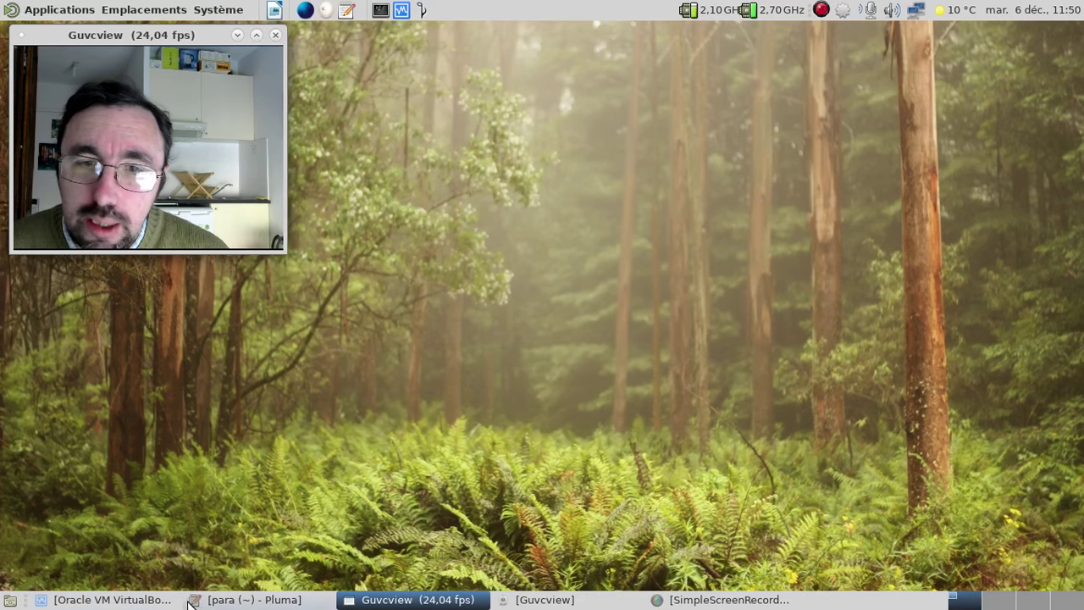
left_click(110, 599)
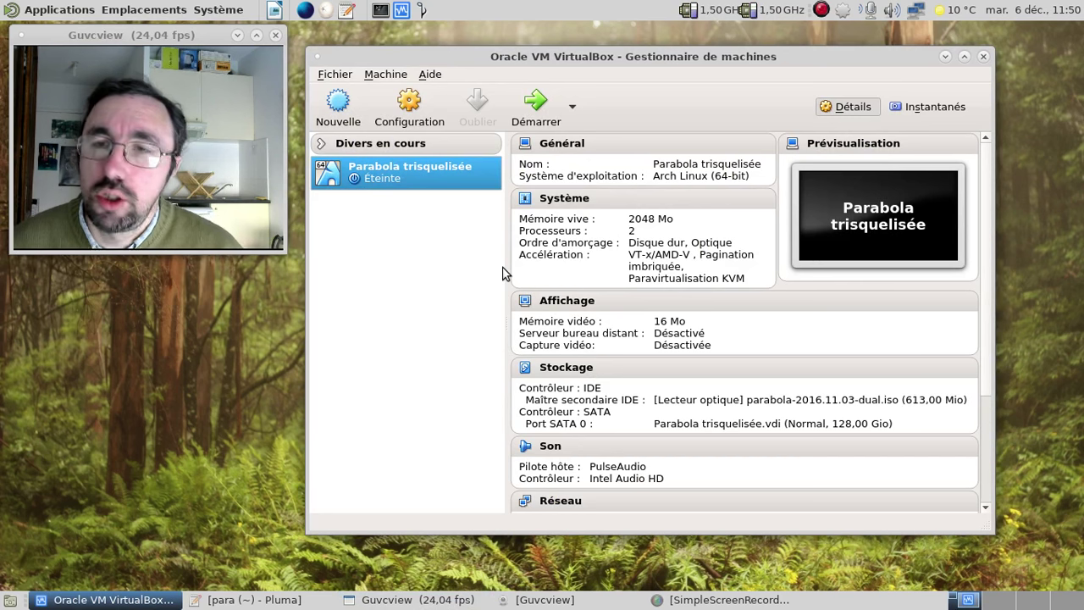
left_click(537, 103)
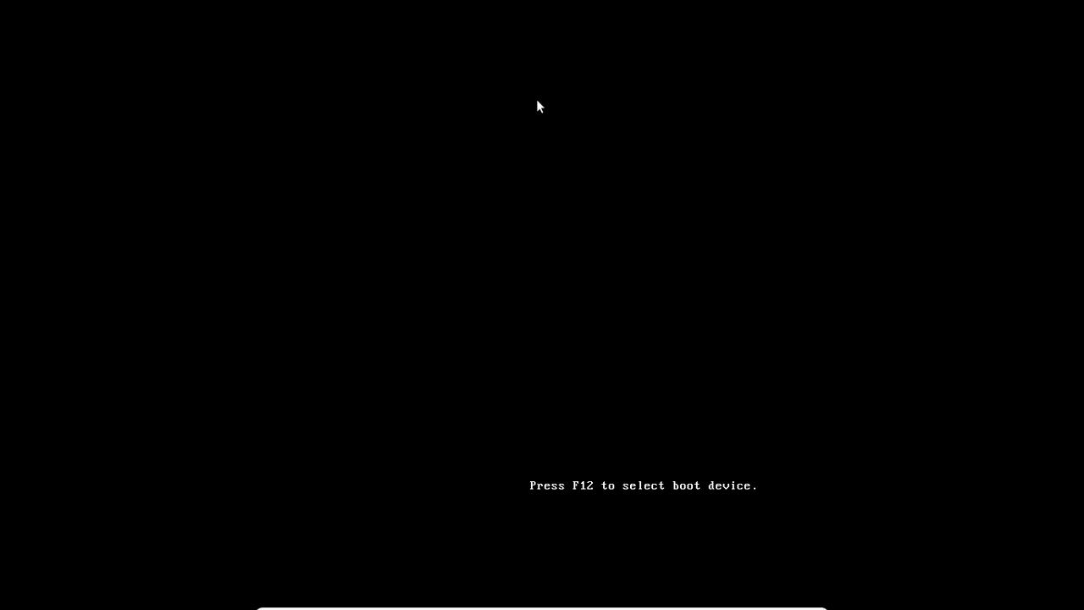
key("Return")
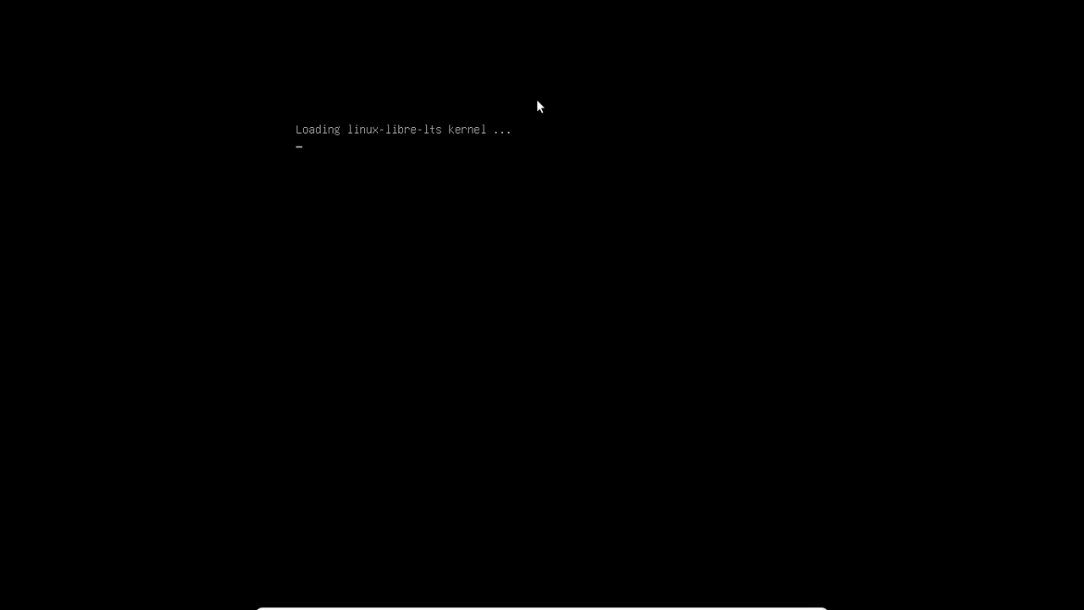
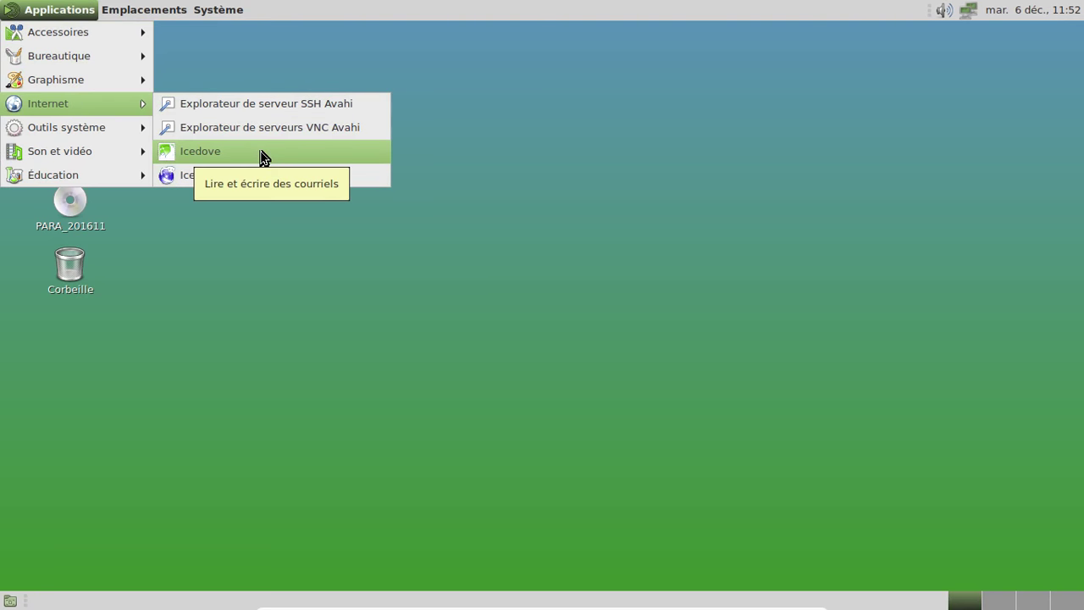
Open Terminal MATE and edit /etc/pacman.conf with sudo nano, entering the account password for sudo
mouse_move(123, 129)
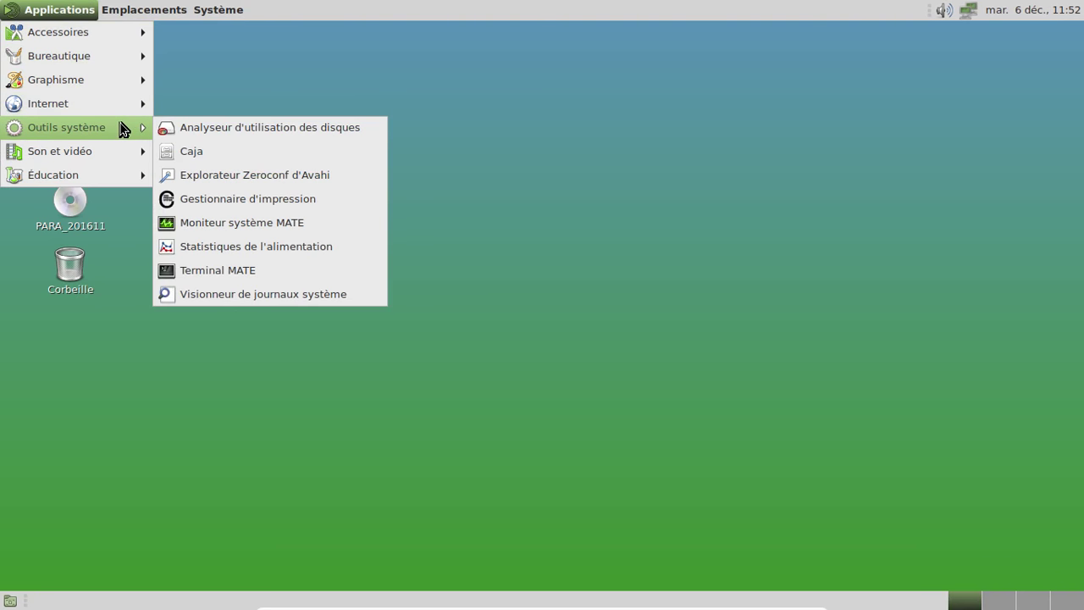
left_click(280, 263)
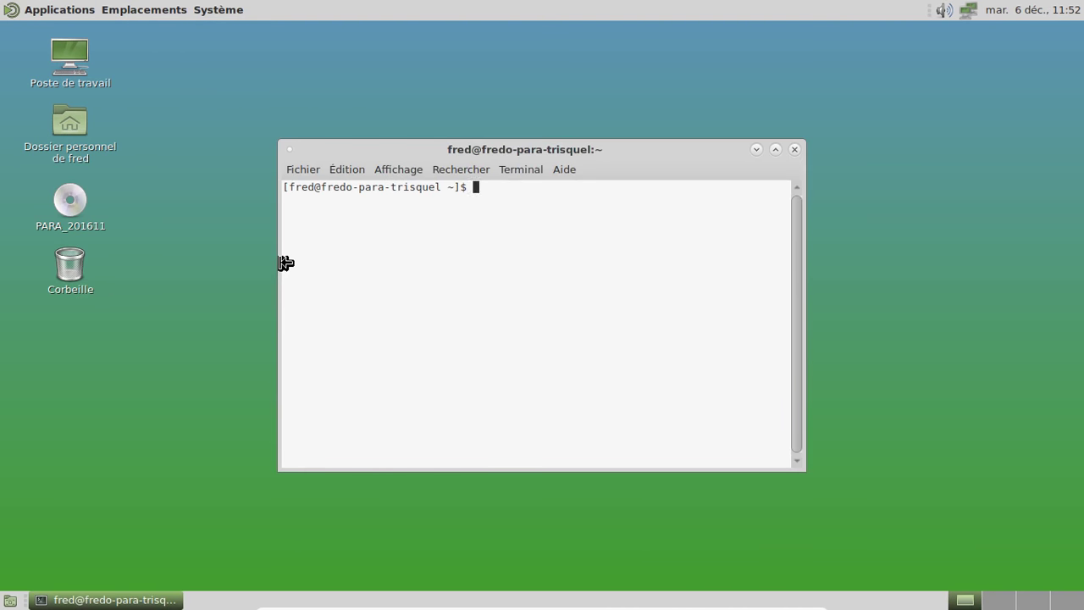
type("sudo nano /etc/pacman.conf")
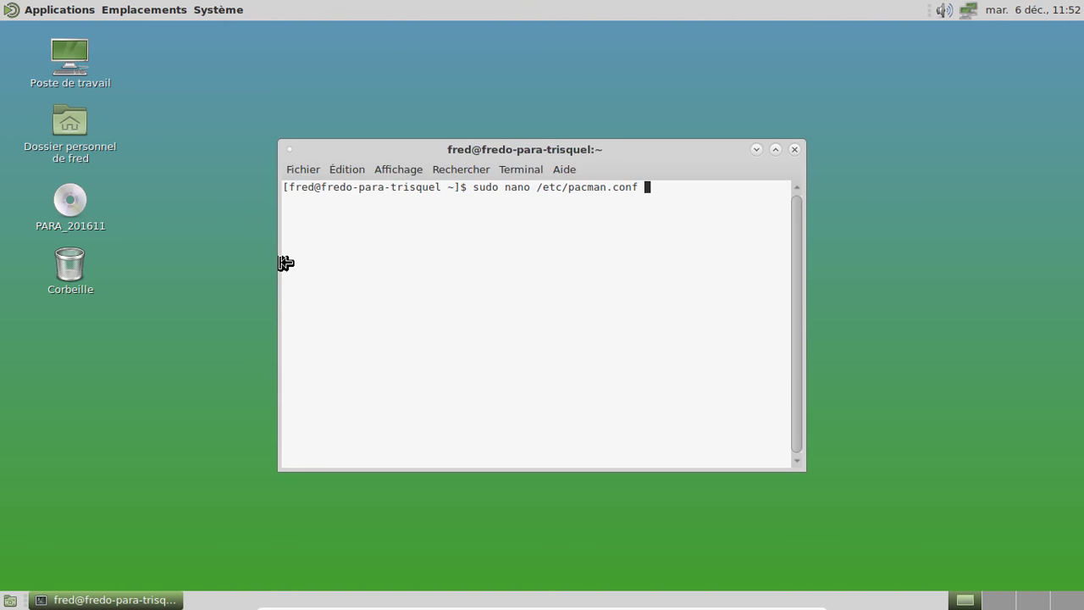
key("Return")
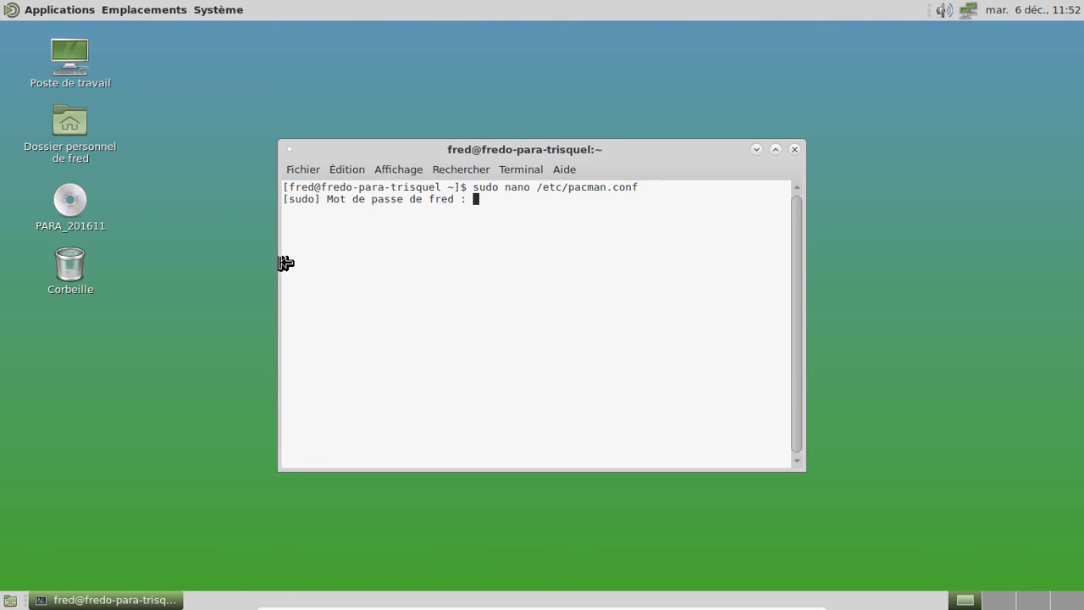
key("Return")
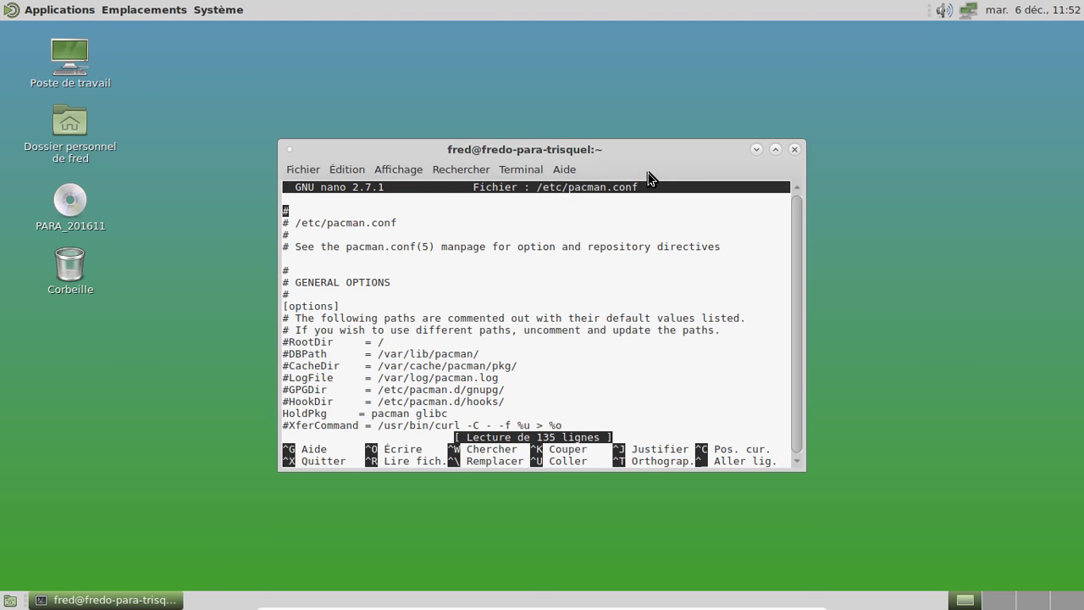
Enable the nonprism repository by uncommenting its [nonprism] header and the Include line below it
key("Down")
key("Down")
key("Down")
key("Down")
key("Down")
key("Down")
key("Down")
key("Down")
key("Down")
key("Down")
key("Down")
key("Down")
key("Down")
key("Down")
key("Down")
key("Down")
key("Down")
key("Down")
key("Down")
key("Down")
key("Down")
key("Down")
key("Down")
key("Down")
key("Down")
key("Down")
key("Down")
key("Down")
key("Down")
key("Down")
key("Down")
key("Down")
key("Down")
key("Down")
key("Down")
key("Down")
key("Down")
key("Down")
key("Down")
key("Down")
key("Down")
key("Down")
key("Down")
key("Down")
key("Down")
key("Down")
key("Down")
key("Down")
key("Down")
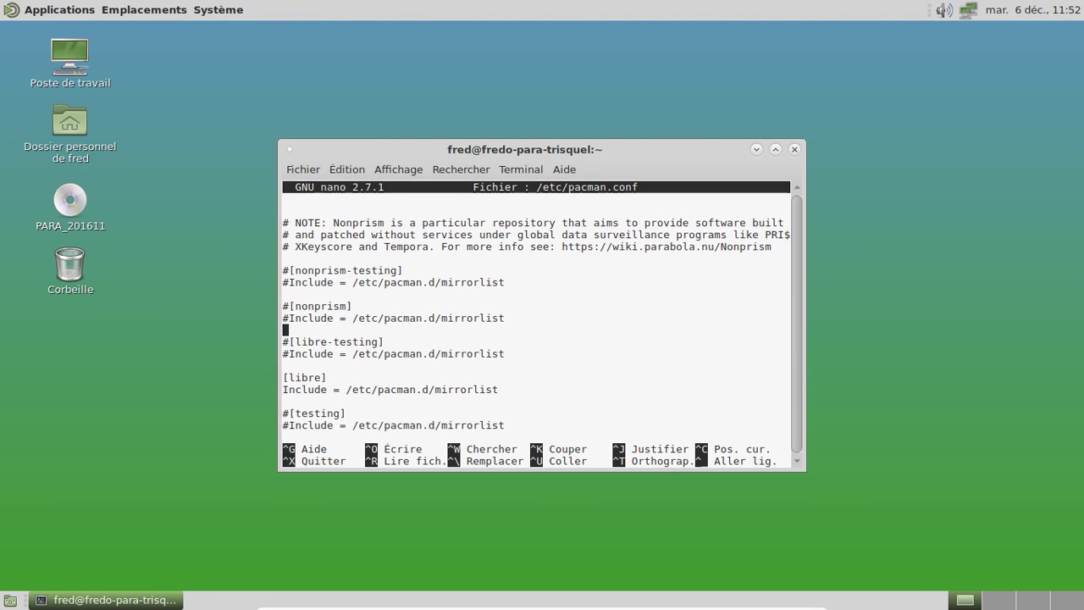
key("Up")
key("Up")
key("Delete")
key("Down")
key("Delete")
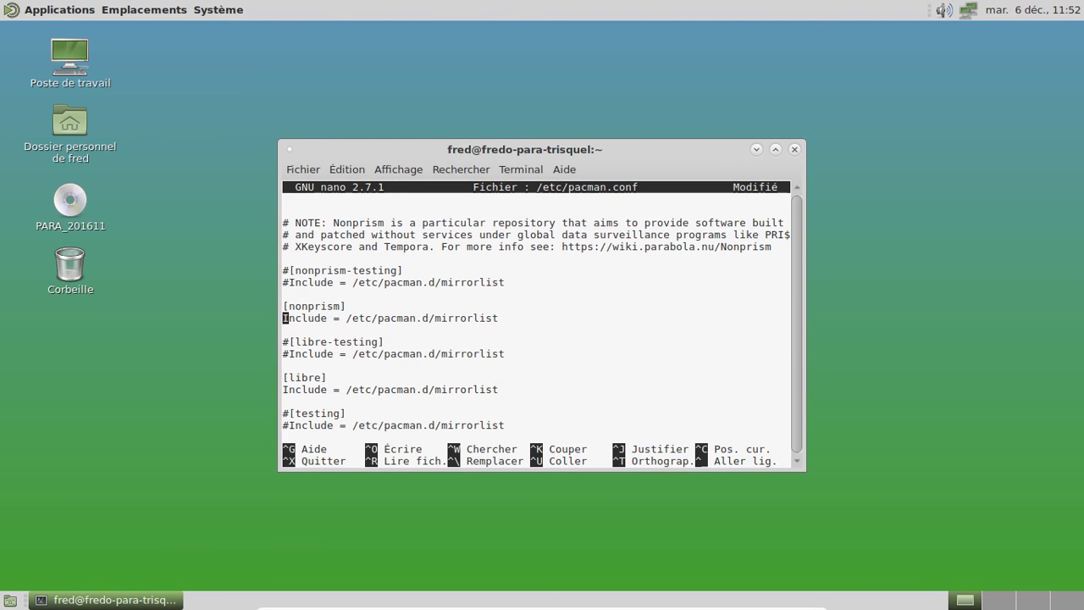
Check the remaining repository entries, then save /etc/pacman.conf under the same name and quit nano
key("Down")
key("Down")
key("Down")
key("Down")
key("Down")
key("Down")
key("Down")
key("Down")
key("Down")
key("Down")
key("Down")
key("Down")
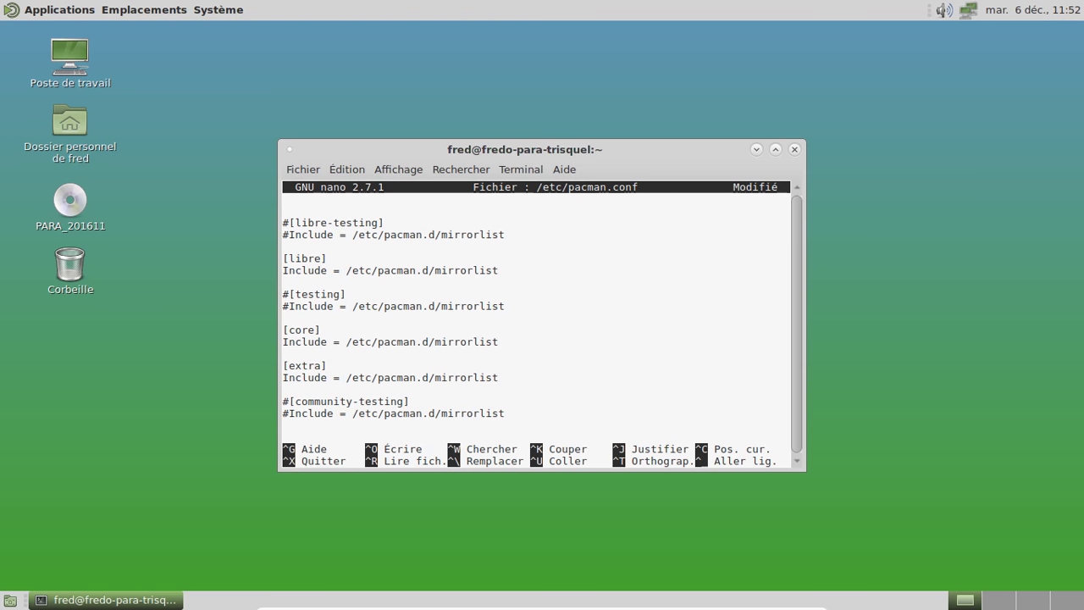
key("ctrl+x")
key("o")
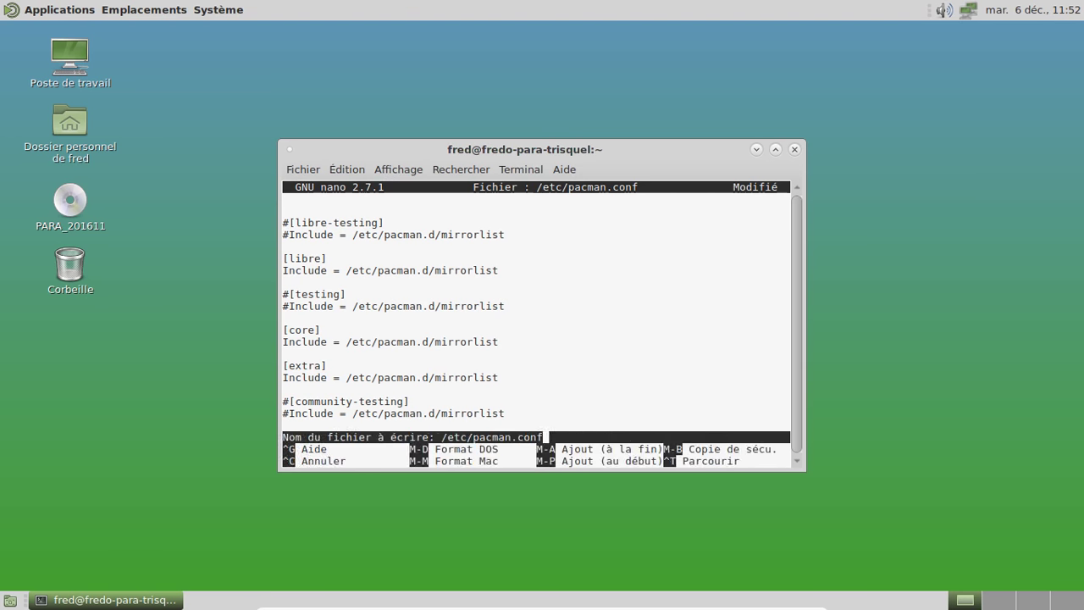
key("Return")
Force a refresh of the package databases with sudo pacman -Syy
type("sud")
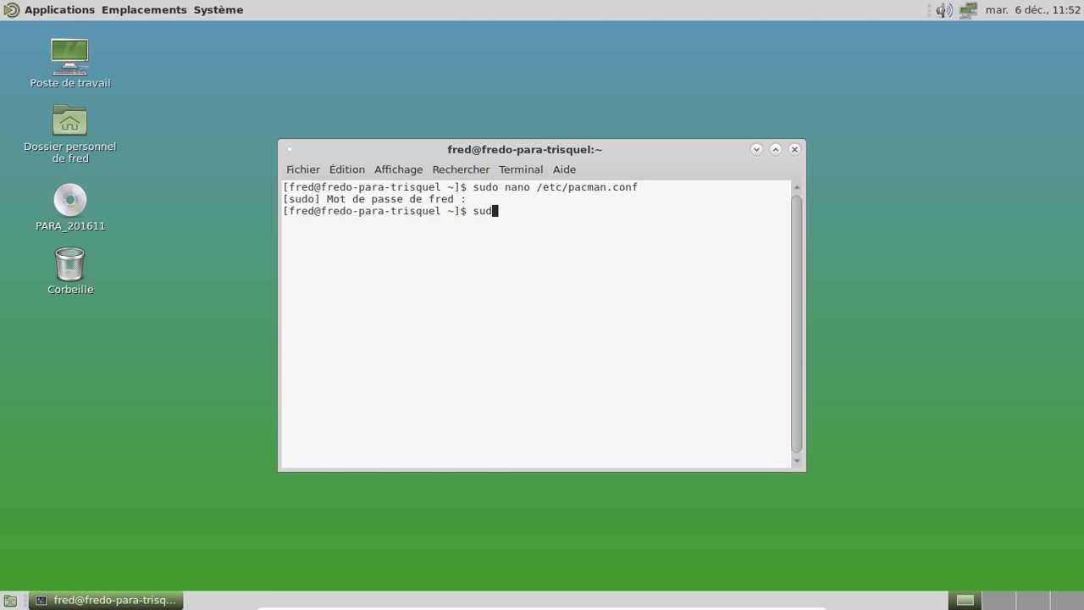
type("o pacman -Syy")
key("Return")
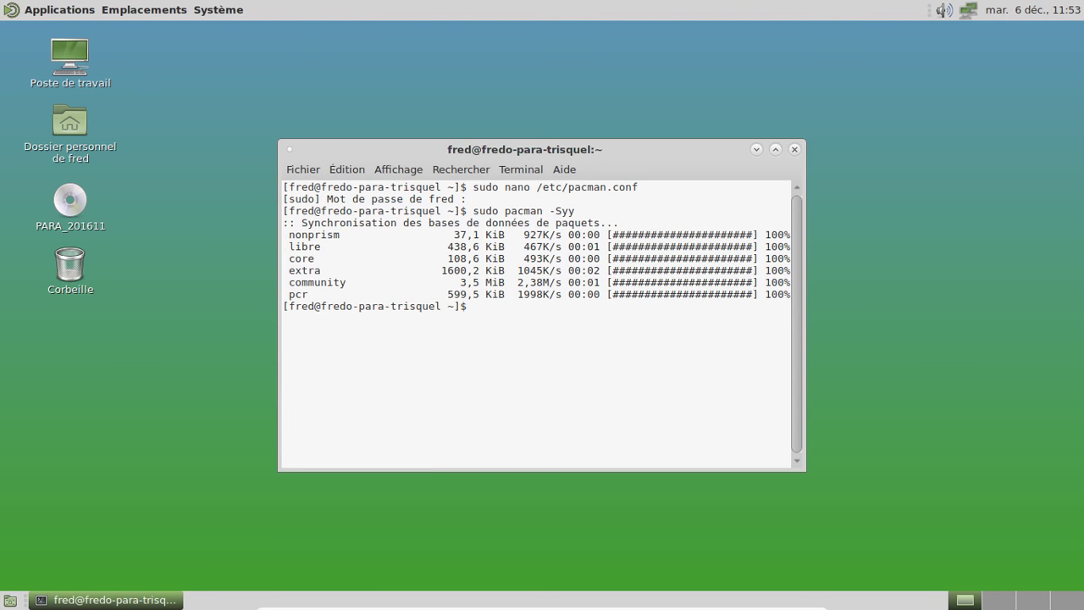
Run a full system upgrade with sudo pacman -Syu
key("Up")
key("BackSpace")
type("uy")
key("BackSpace")
type("yu")
key("Return")
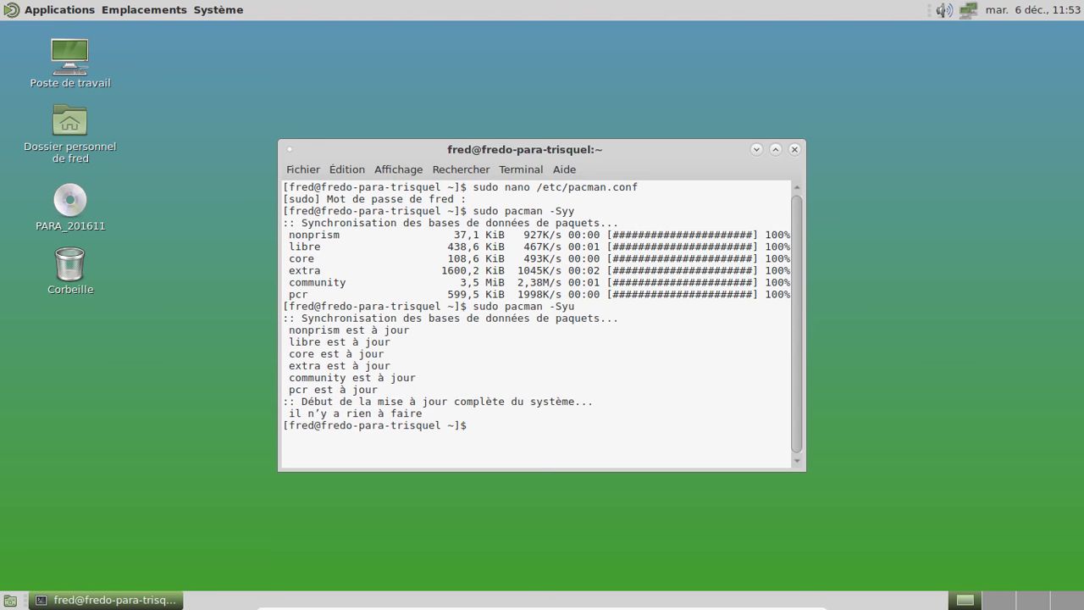
left_click(73, 13)
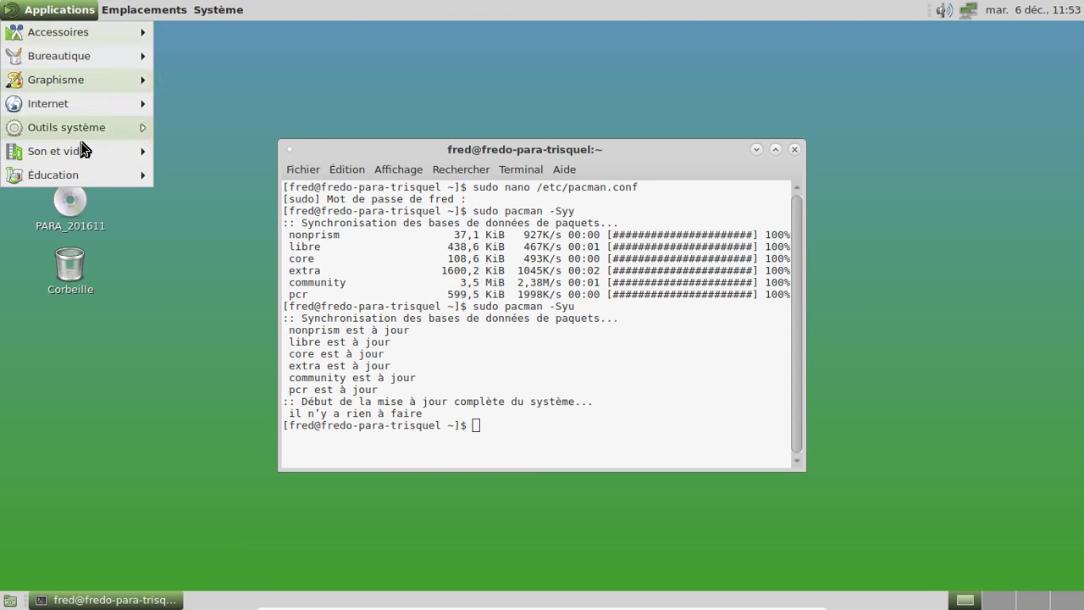
mouse_move(88, 157)
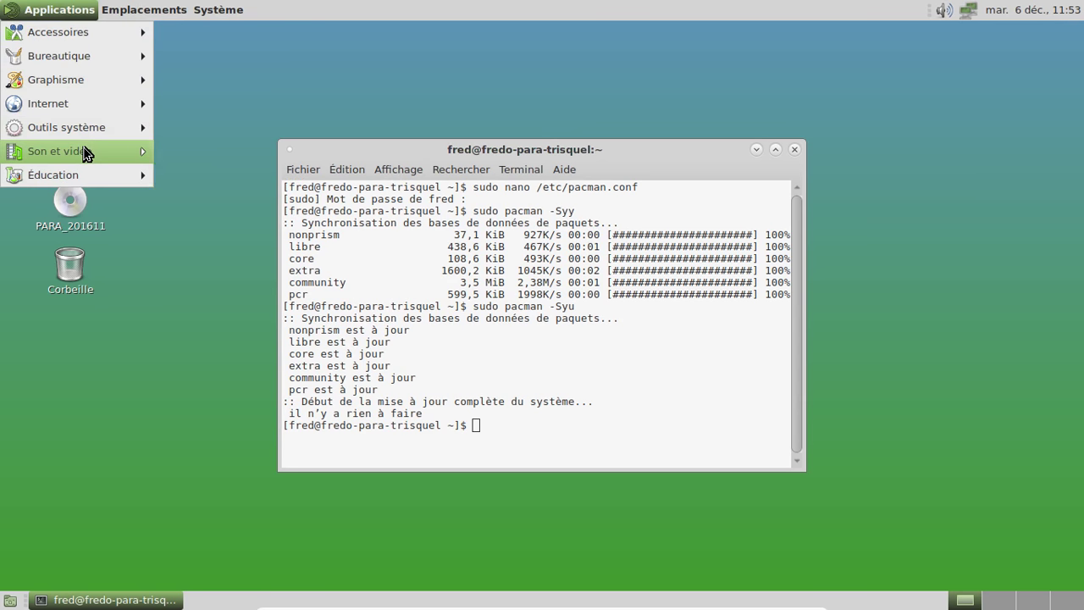
left_click(500, 364)
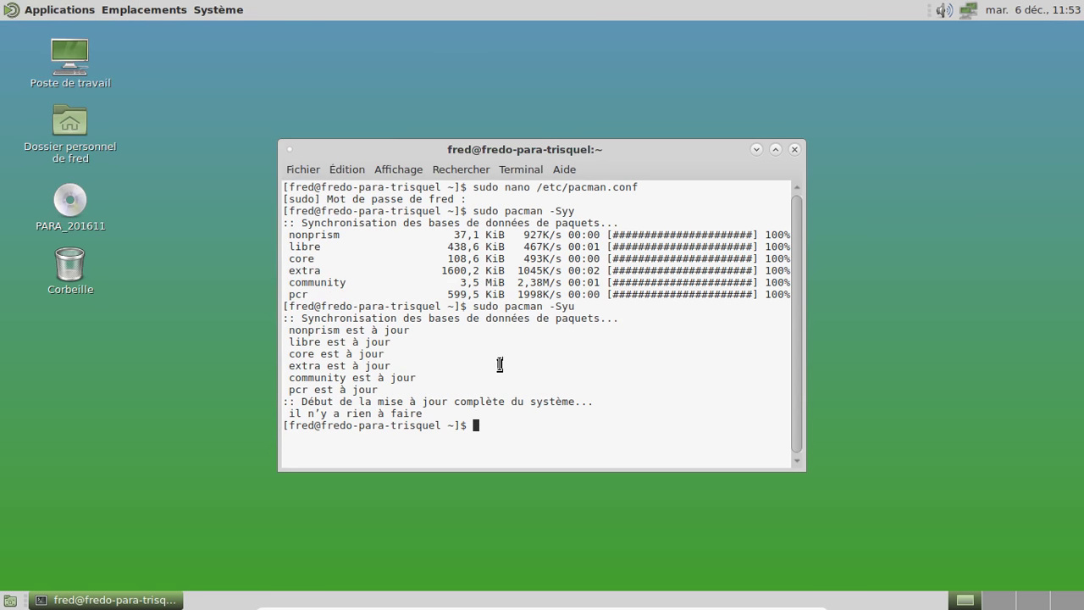
Install the packages quodlibet, python2-pyinotify, vlc and qt4 with sudo pacman -S, accepting the installation
key("Up")
key("BackSpace")
key("BackSpace")
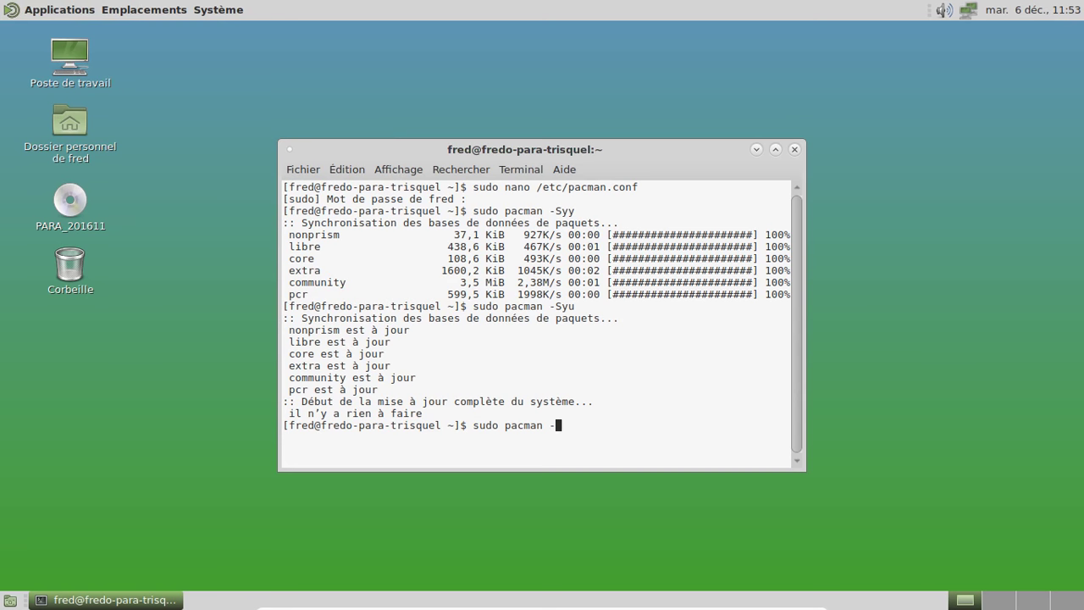
type("quodlibet python2-pyin")
key("BackSpace")
key("BackSpace")
type("inotigh")
key("BackSpace")
key("BackSpace")
type("fy vlc qt4")
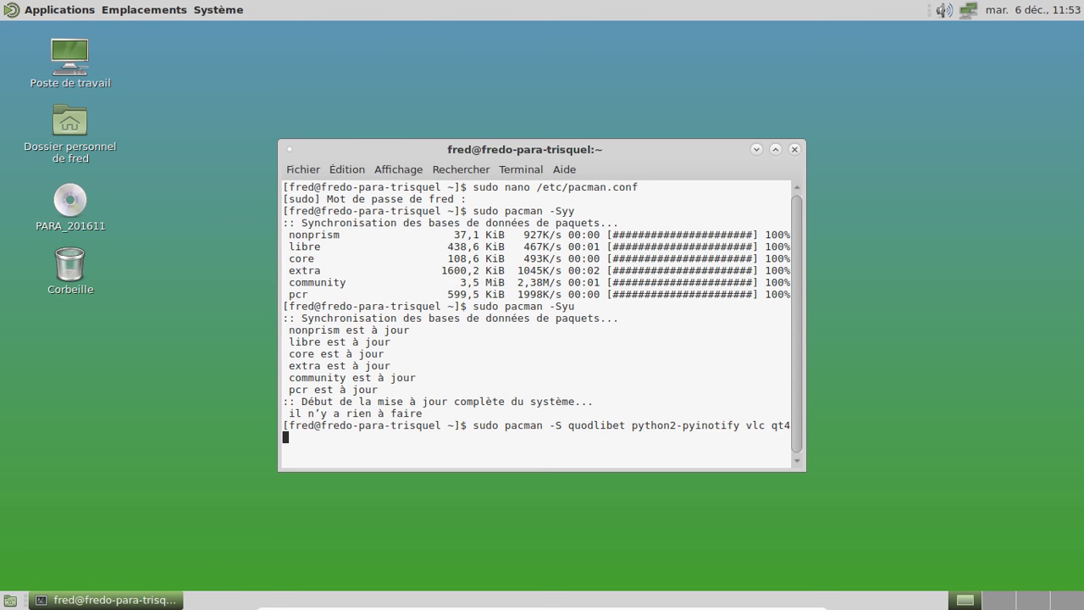
key("Return")
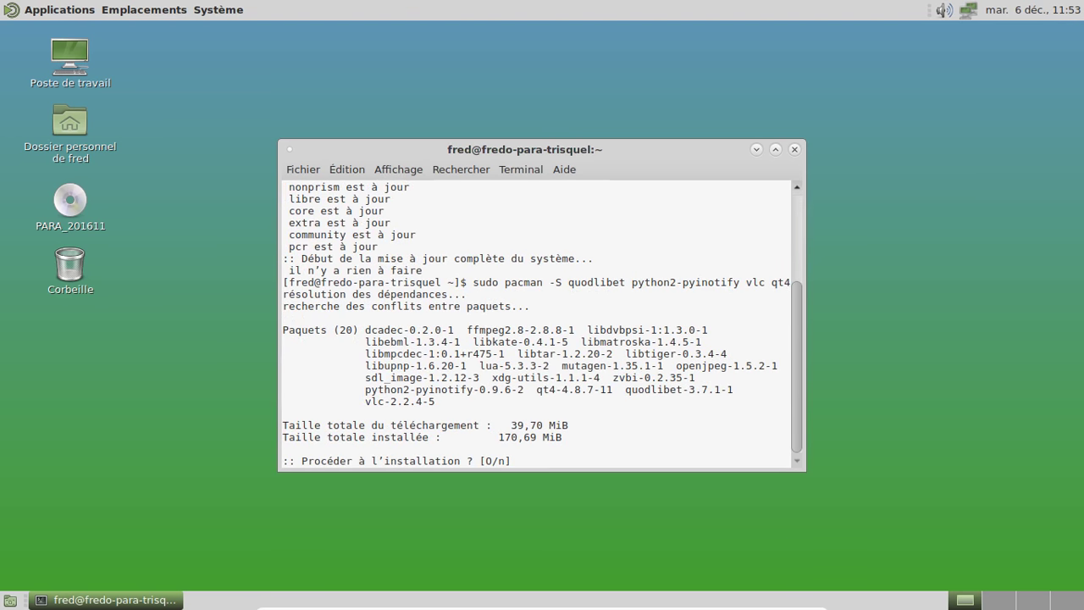
key("Return")
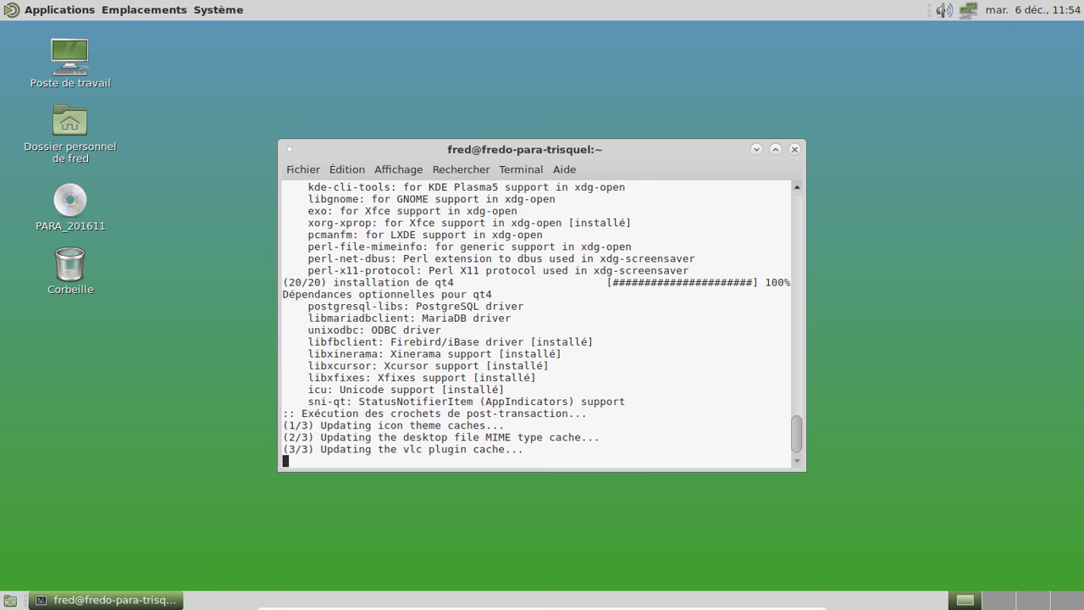
Install the git package with sudo pacman -S git, accepting the installation
type("sudo pacm")
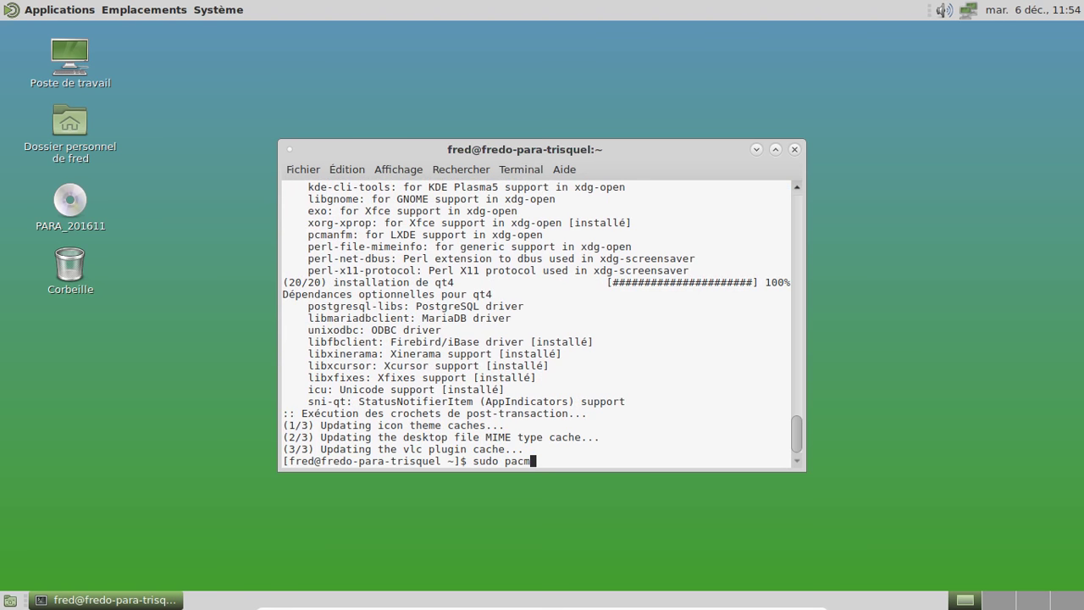
type("an -S git")
key("Return")
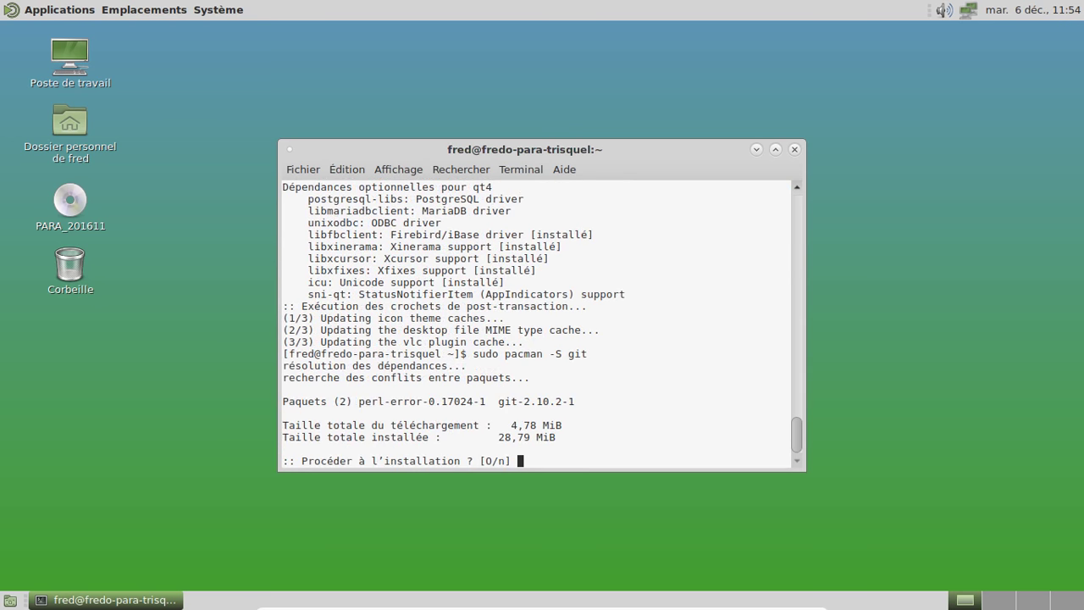
key("Return")
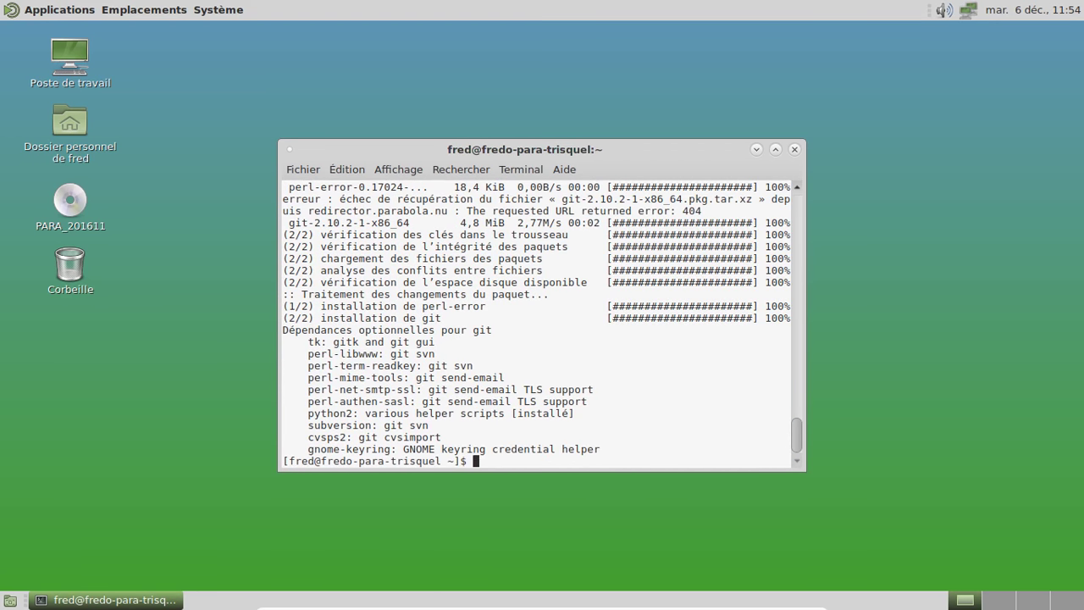
type("git clone https://aur.archliux")
key("BackSpace")
key("BackSpace")
type("nux.rog")
key("BackSpace")
key("BackSpace")
key("BackSpace")
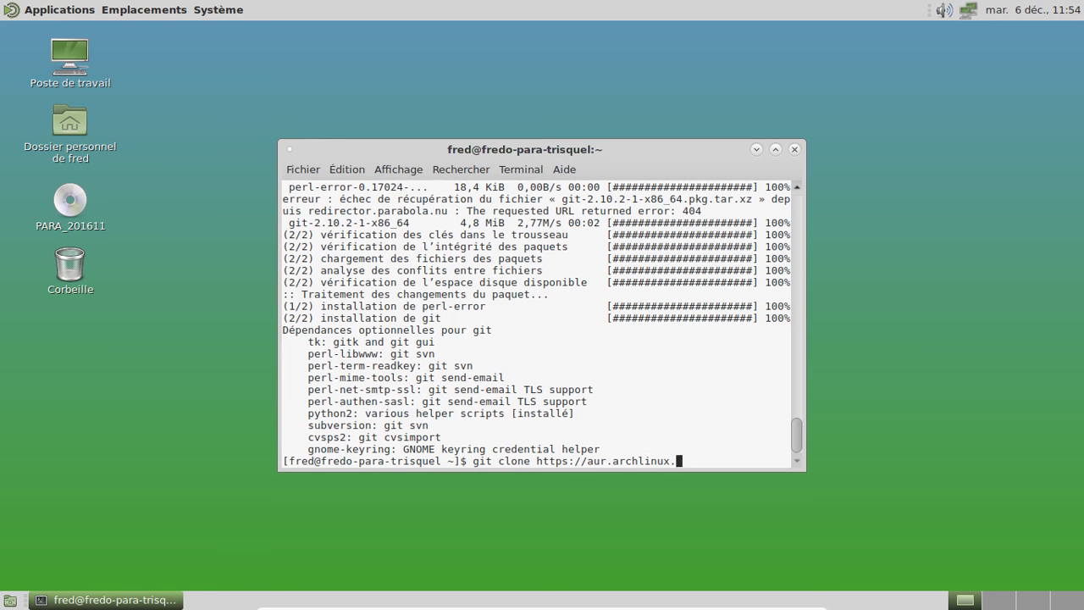
type("org/mate-tweak.git")
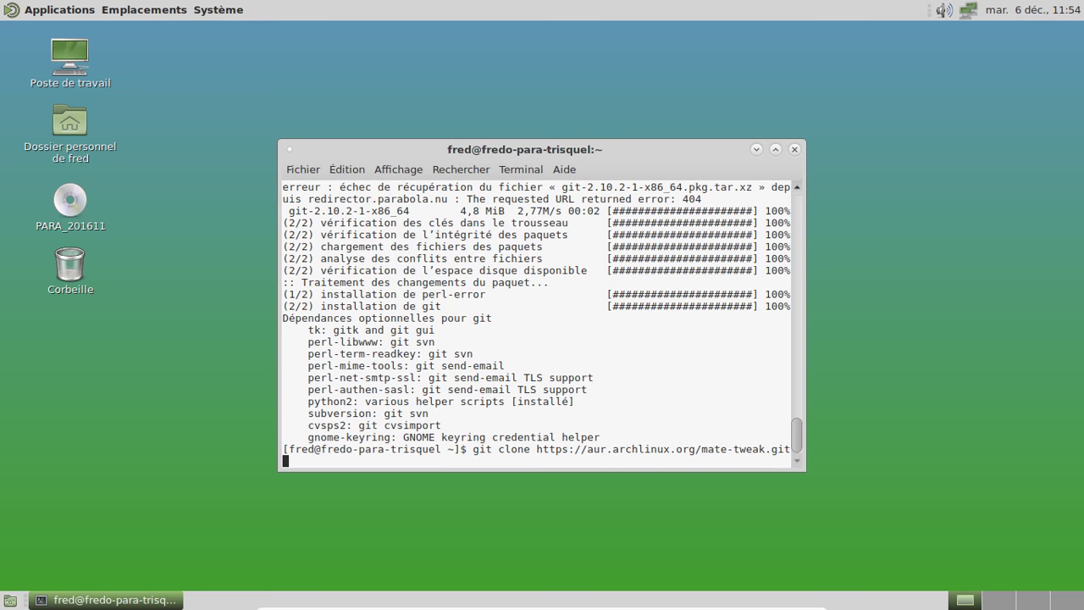
key("Return")
Build the package inside the mate-tweak directory with makepkg -s, accepting the installation of its runtime and build dependencies
type("cd mat")
key("Tab")
key("Return")
type("m")
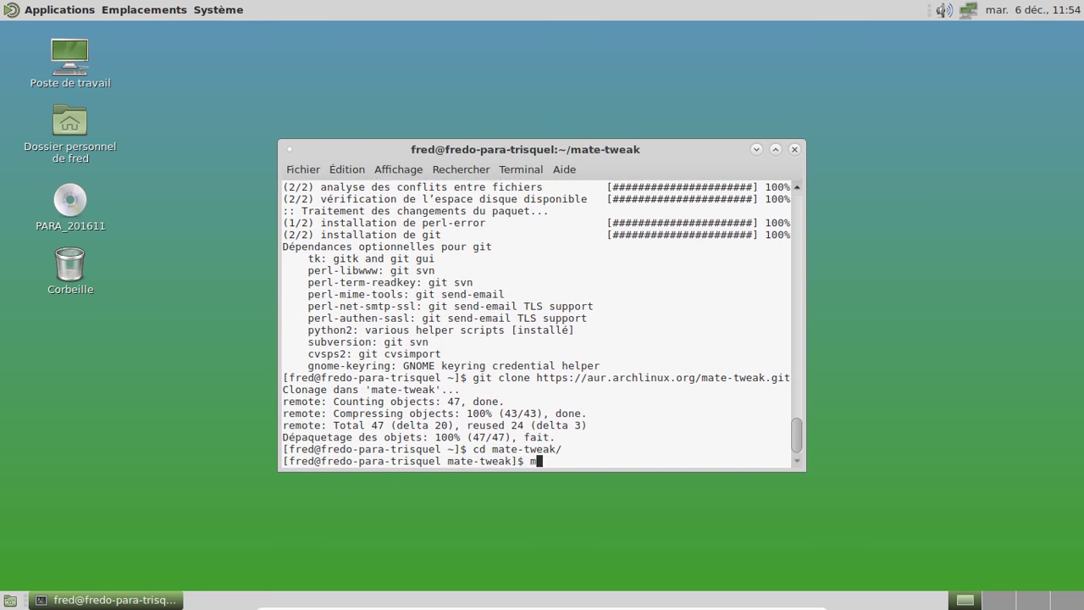
type("akepkg -s")
key("Return")
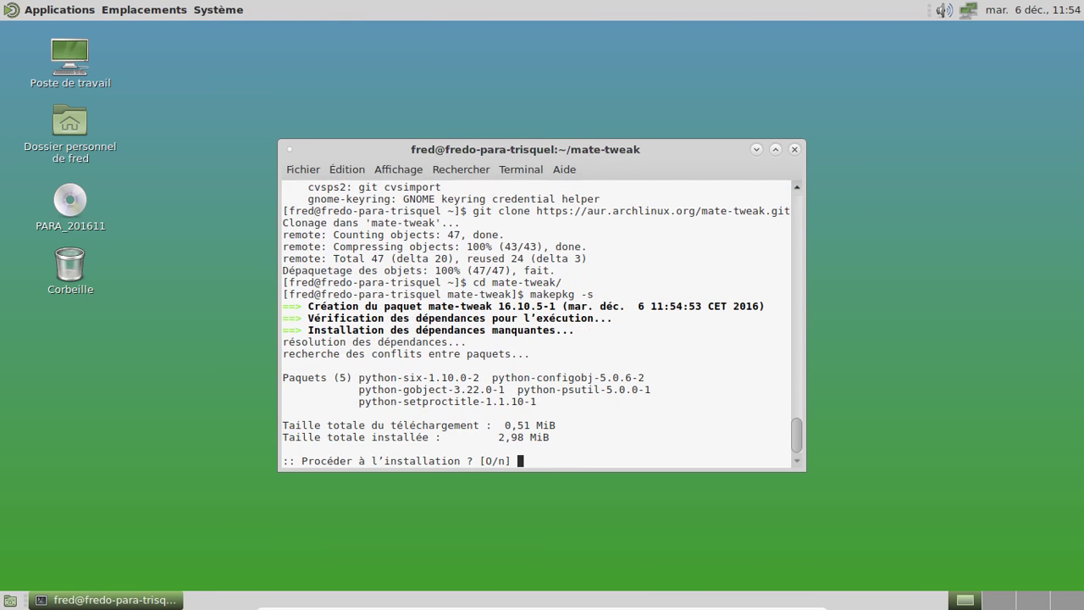
key("Return")
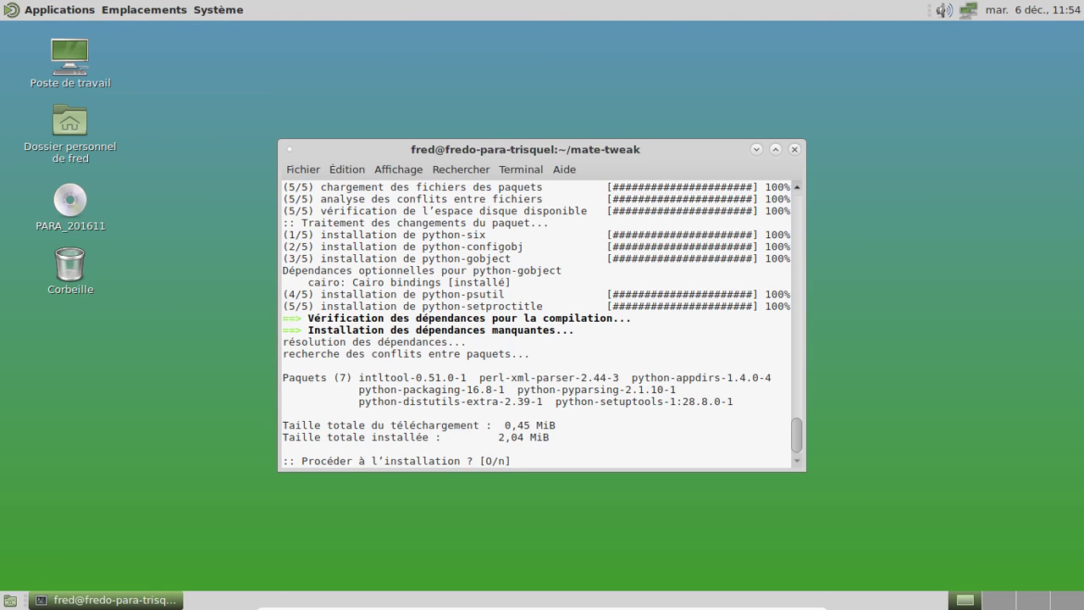
key("Return")
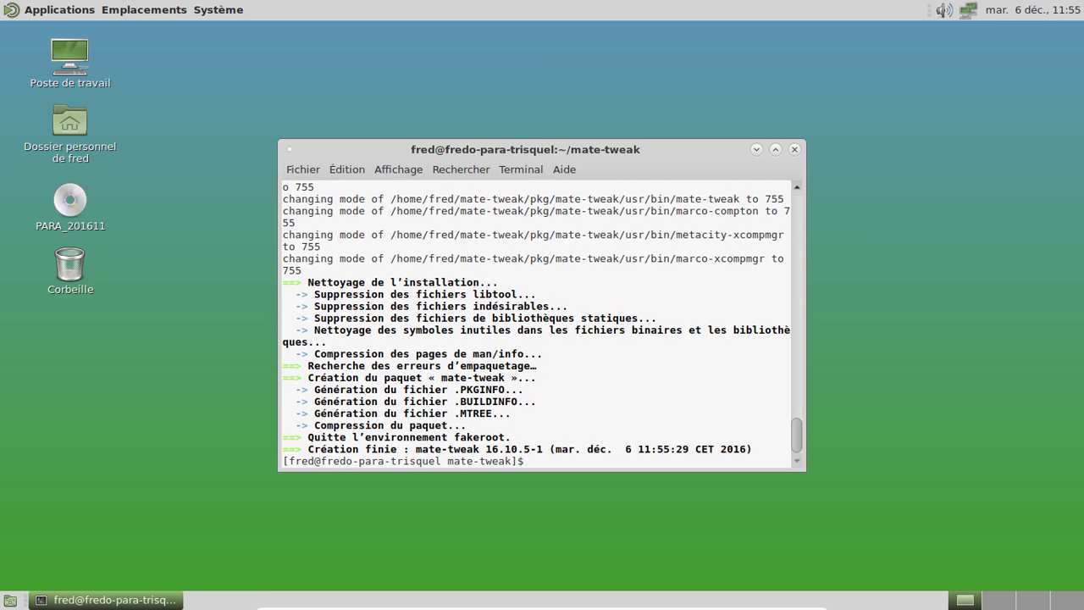
Install the freshly built mate-tweak package file with sudo pacman -U, accepting the installation
type("sudo pacman -U ma")
key("Tab")
key("Return")
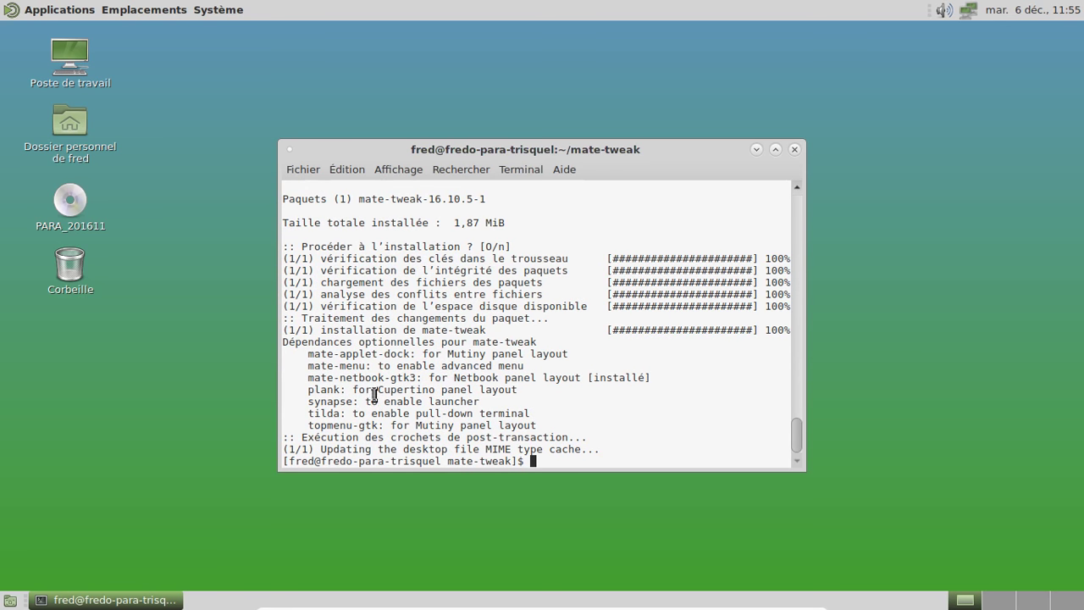
Minimize the terminal and launch MATE Tweak from the appearance preferences
left_click(758, 150)
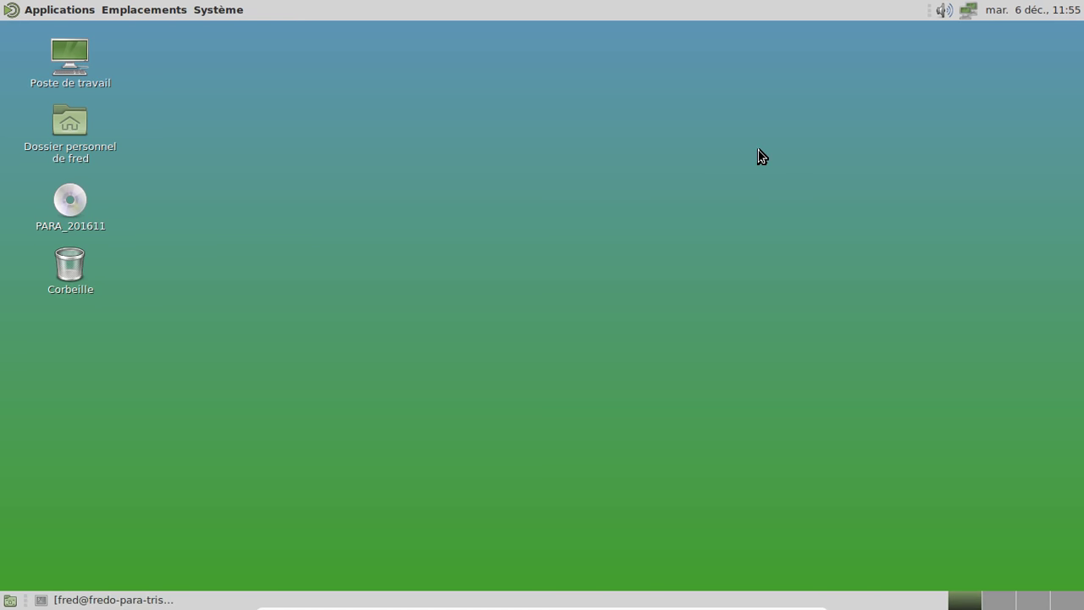
left_click(56, 11)
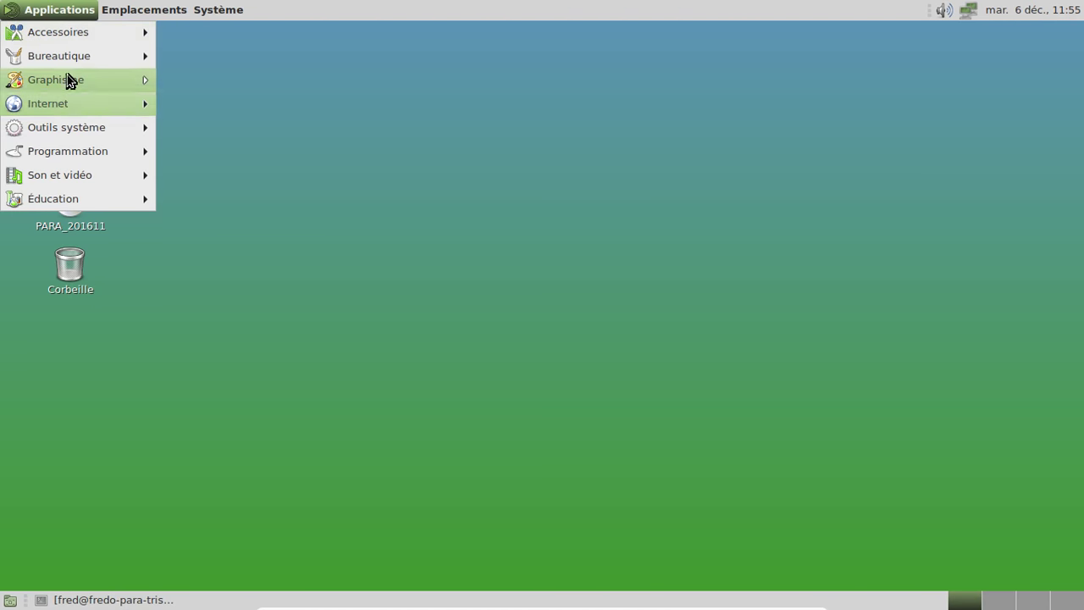
left_click(203, 10)
mouse_move(237, 32)
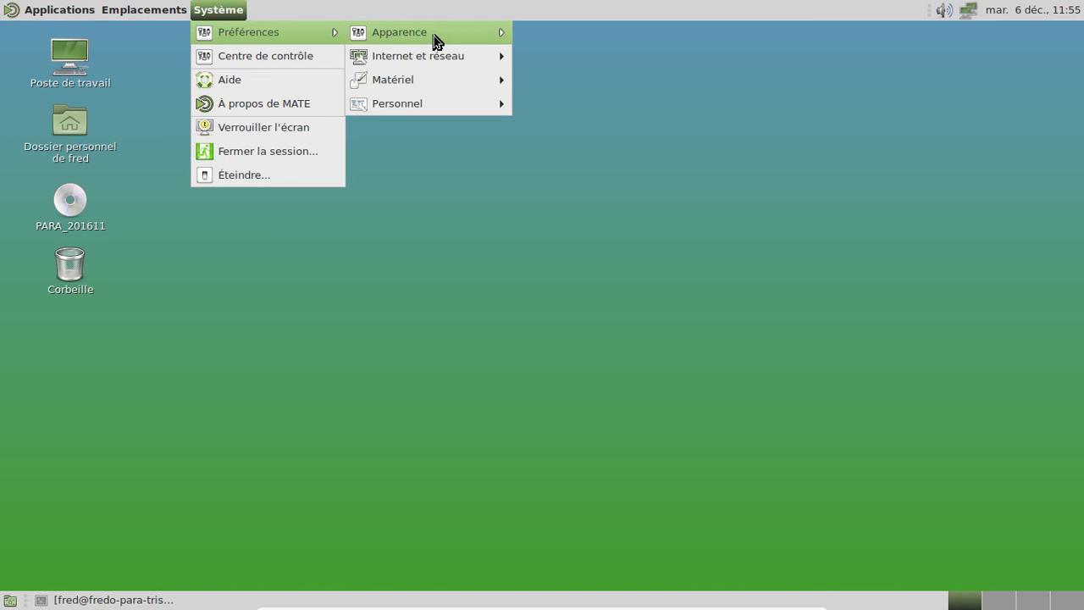
mouse_move(435, 36)
left_click(574, 77)
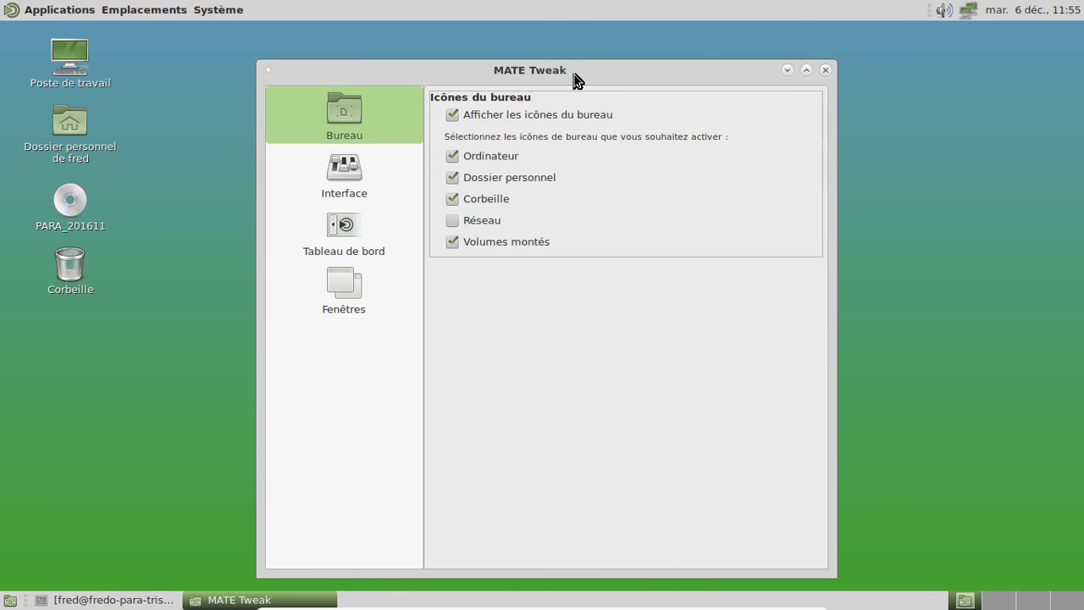
Turn off the Ordinateur desktop icon, turn on the Réseau icon, and arrange the desktop icons by name
left_click(453, 157)
left_click(453, 222)
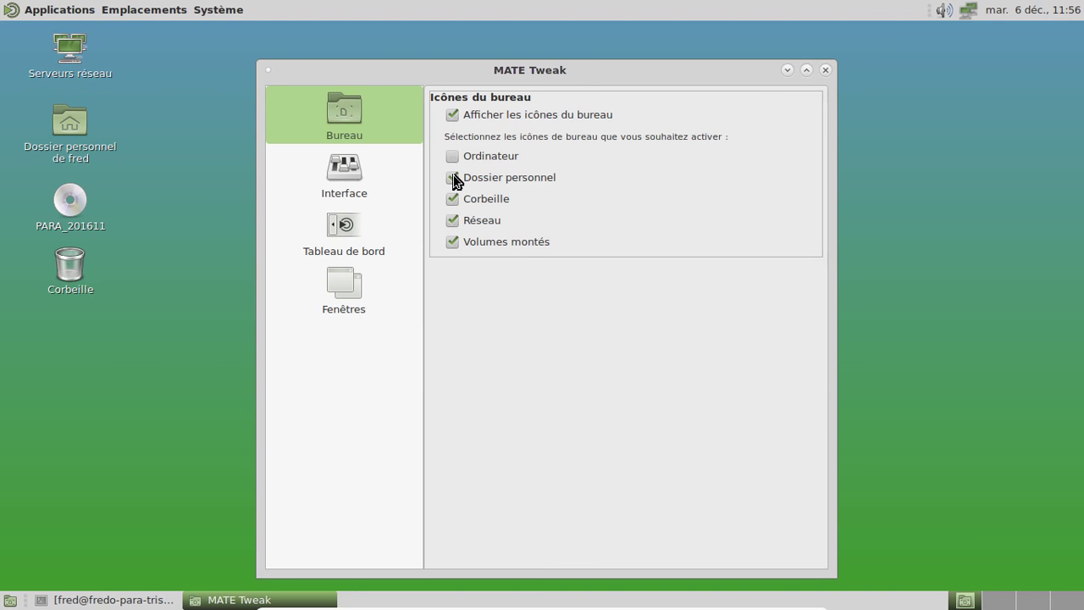
left_click(453, 179)
left_click(453, 200)
right_click(166, 96)
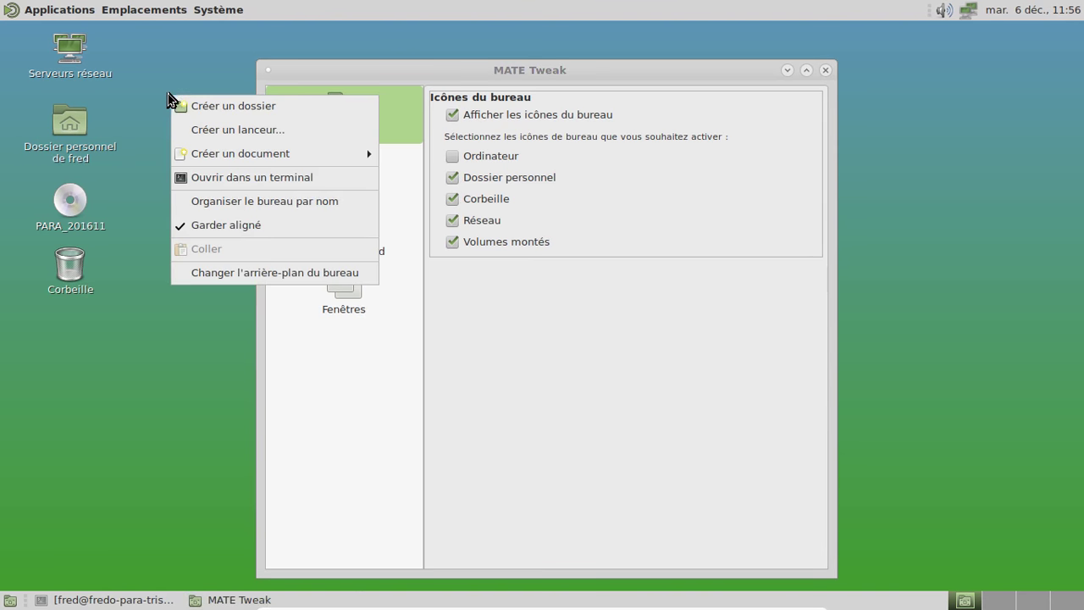
left_click(277, 200)
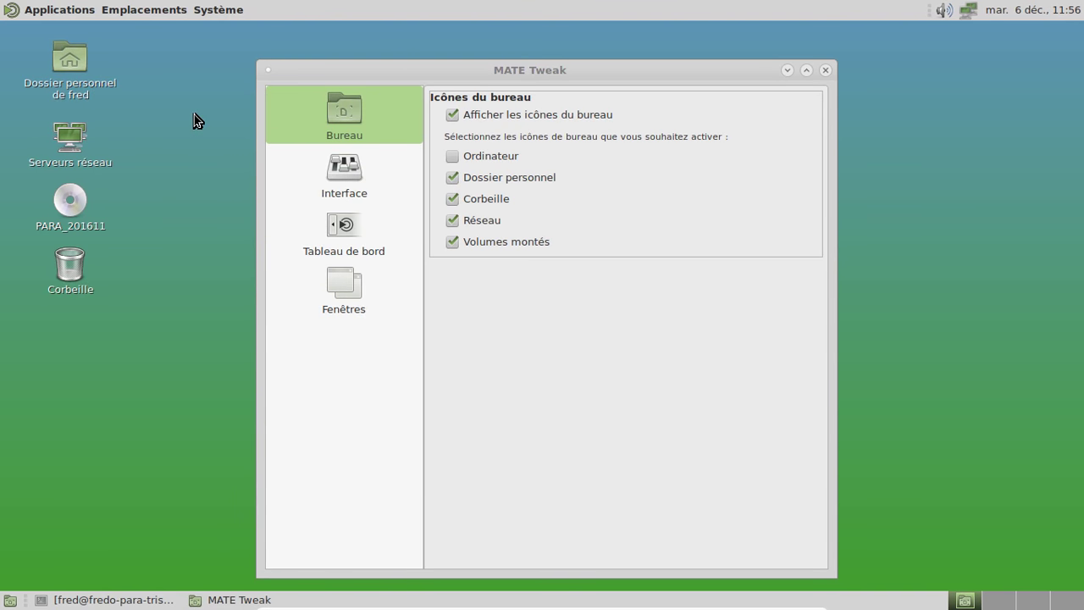
Switch the panel layout to Redmond in MATE Tweak, review the window settings, and close MATE Tweak
left_click(331, 191)
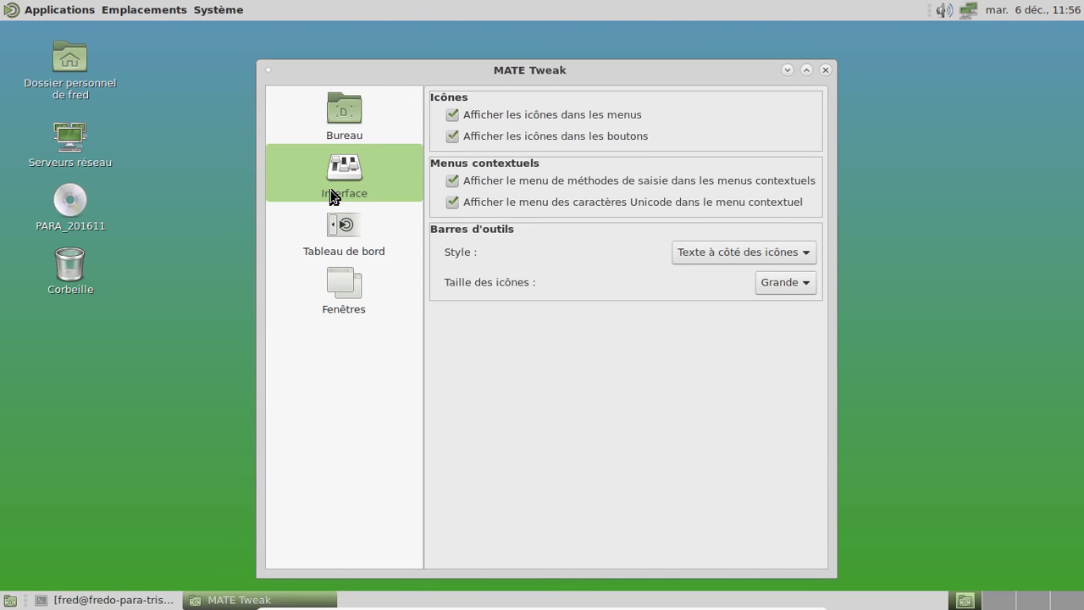
left_click(348, 229)
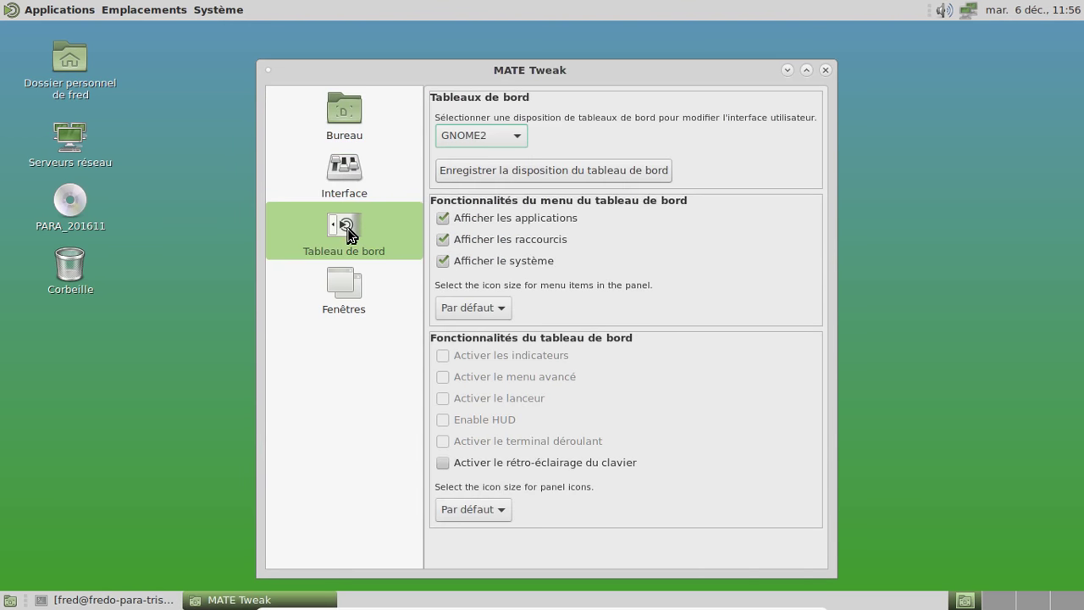
left_click(483, 138)
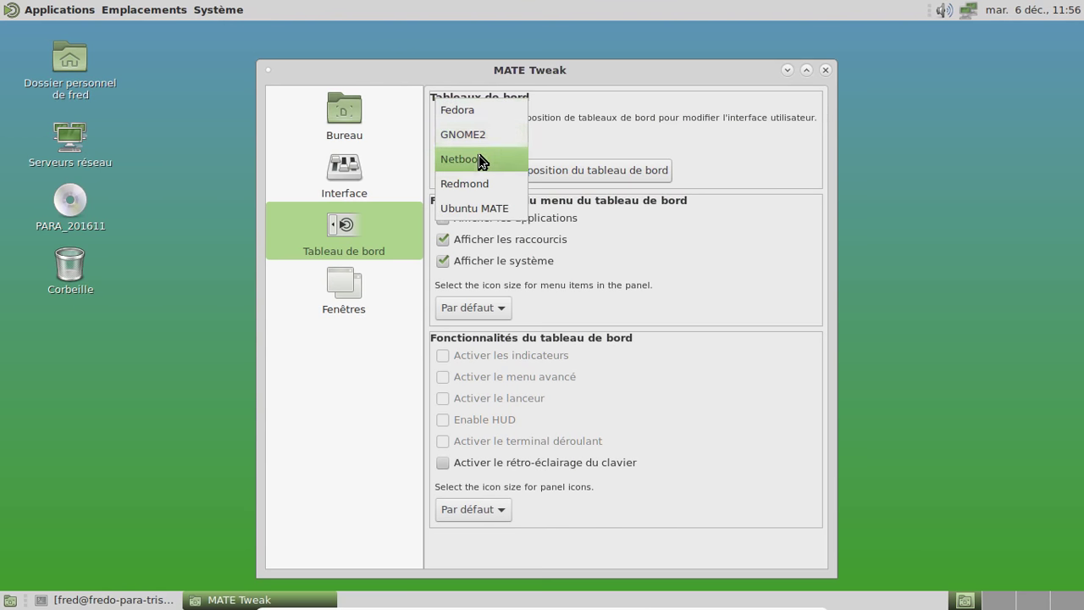
left_click(479, 181)
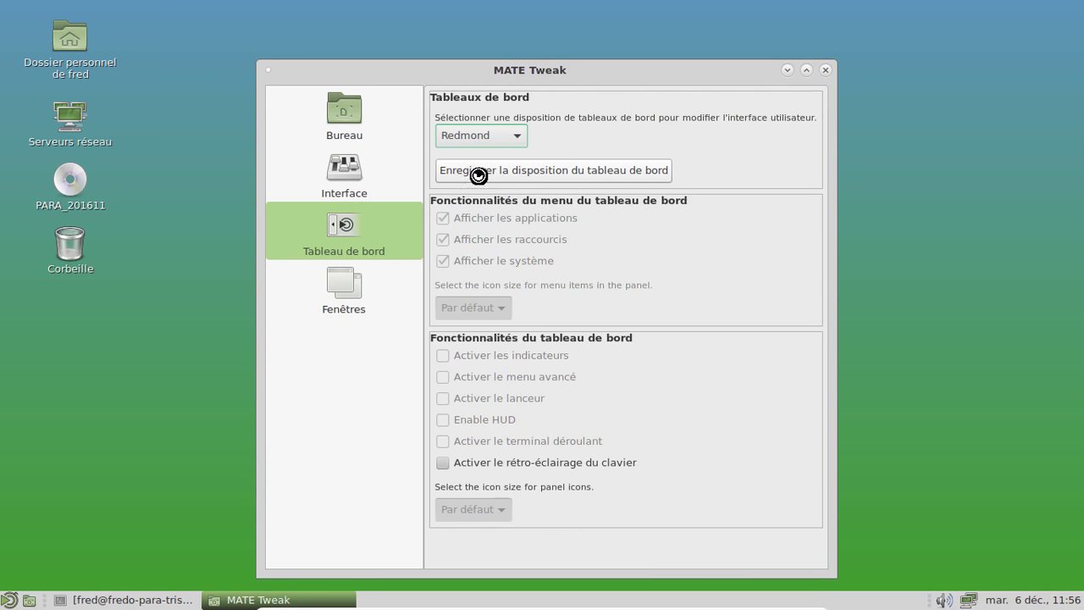
left_click(370, 278)
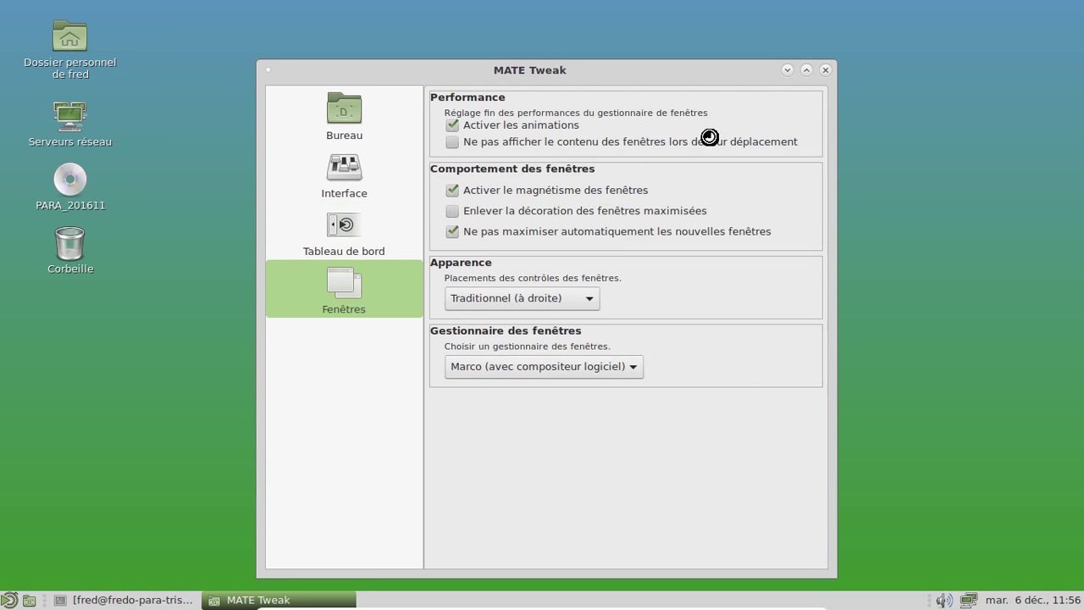
left_click(827, 73)
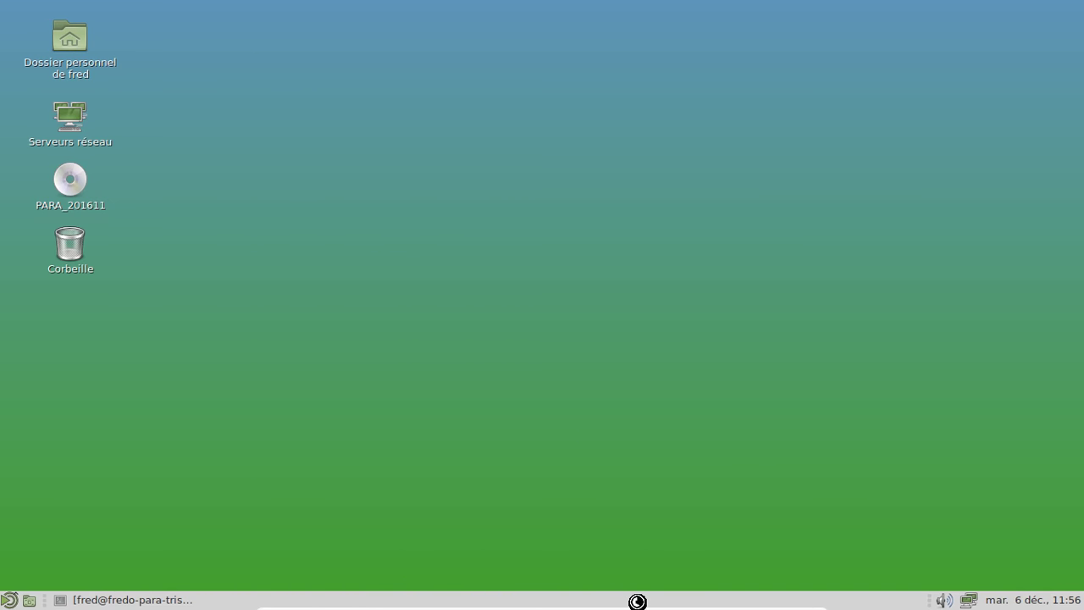
Set the desktop panel's size to 42 pixels in its properties
right_click(636, 601)
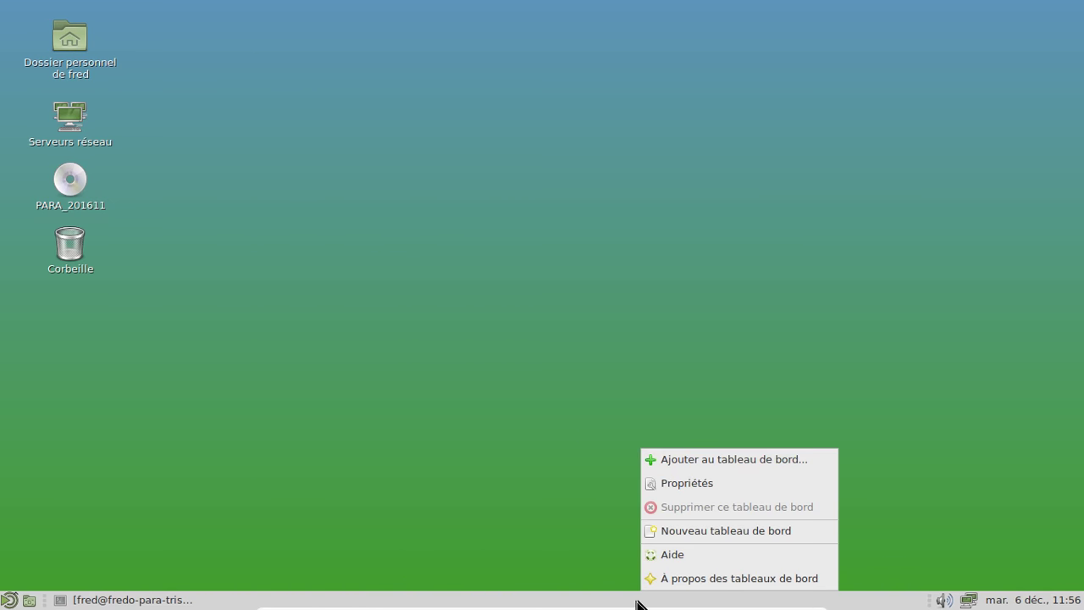
left_click(687, 484)
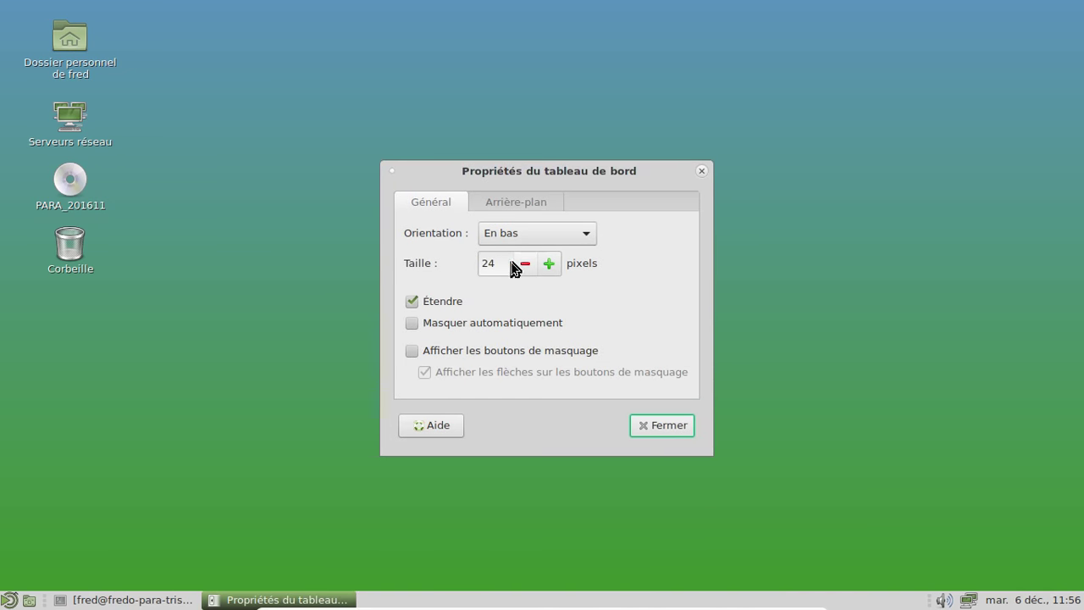
double_click(488, 263)
type("42")
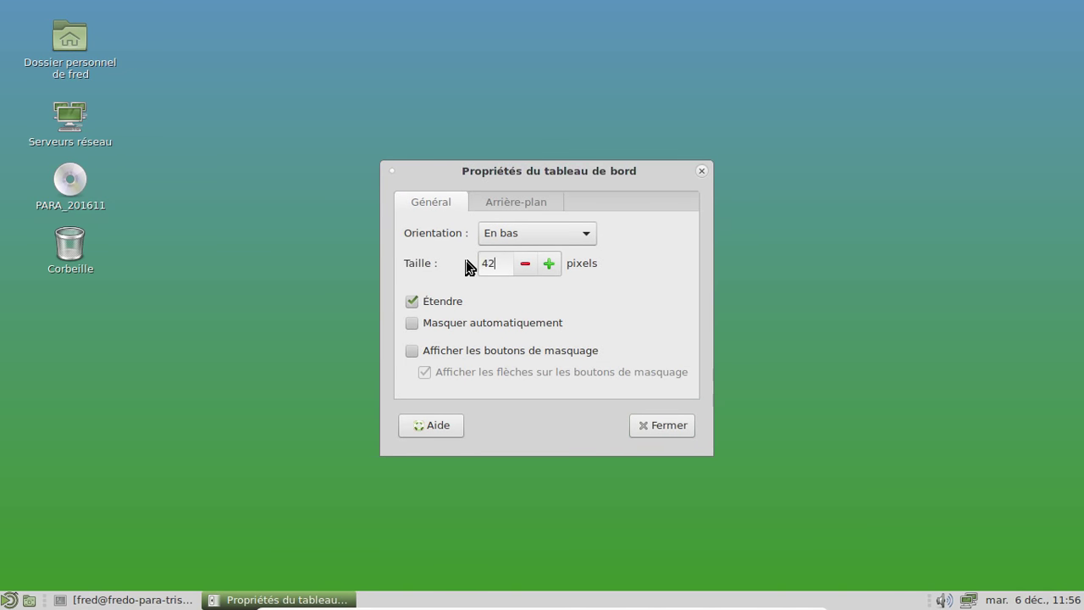
left_click(669, 426)
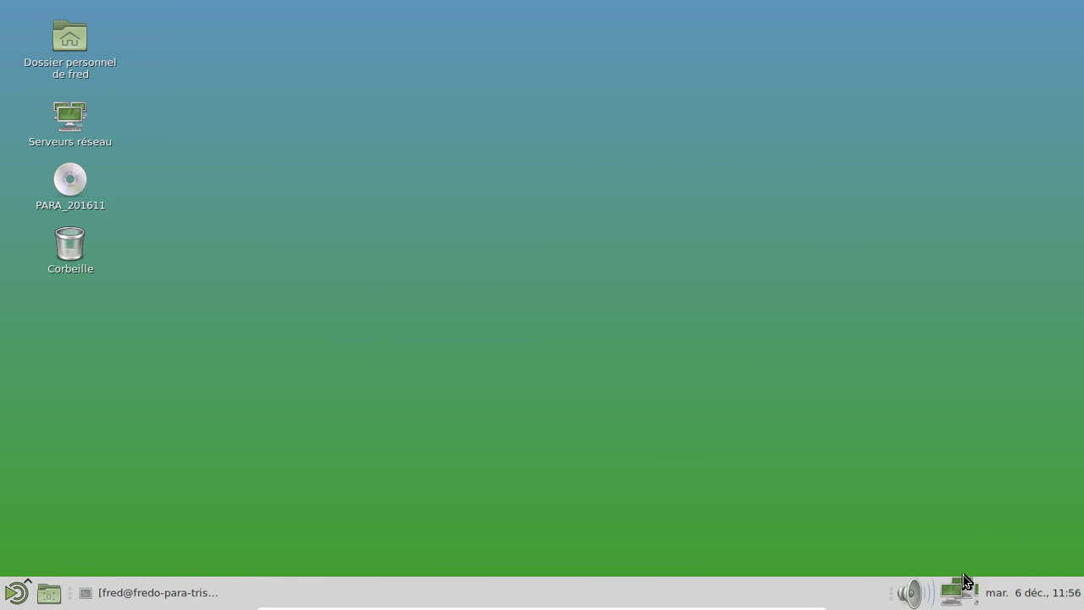
Set the desktop panel's size to 48 pixels and close its properties
right_click(666, 599)
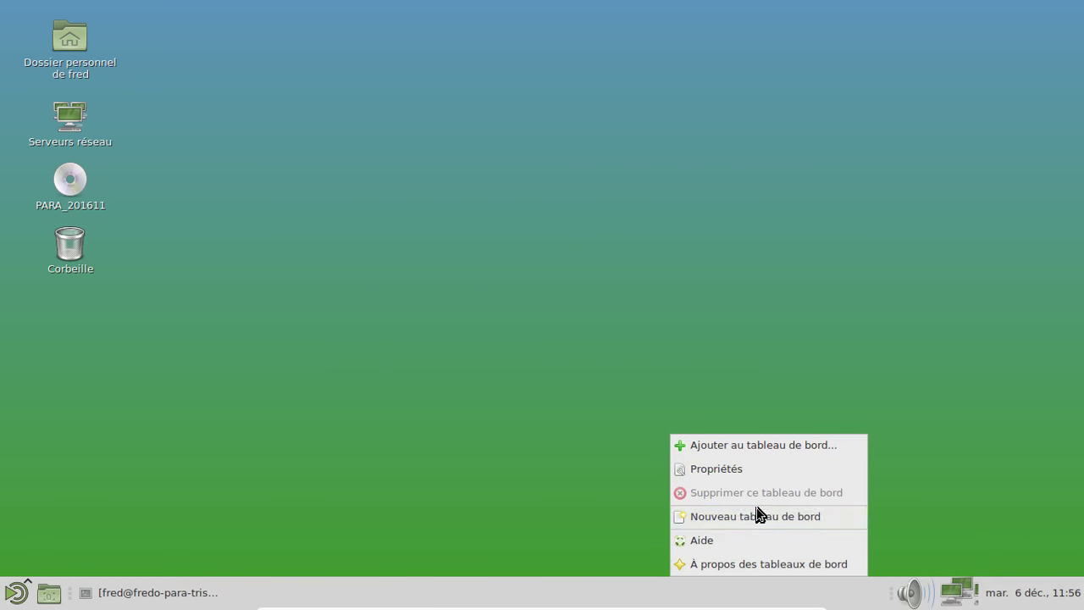
left_click(724, 472)
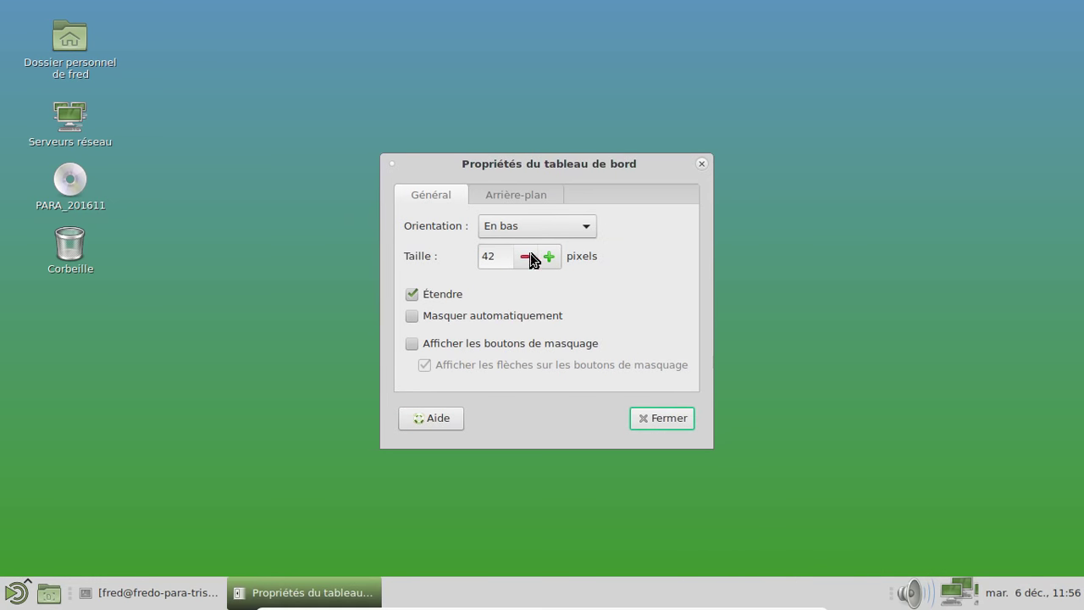
left_click(497, 257)
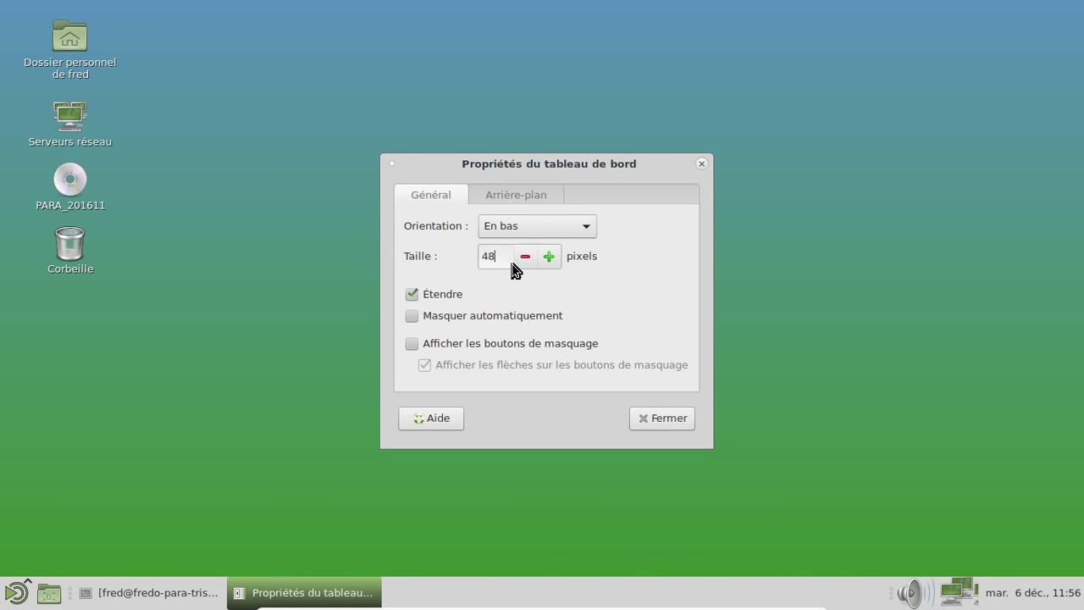
left_click(683, 418)
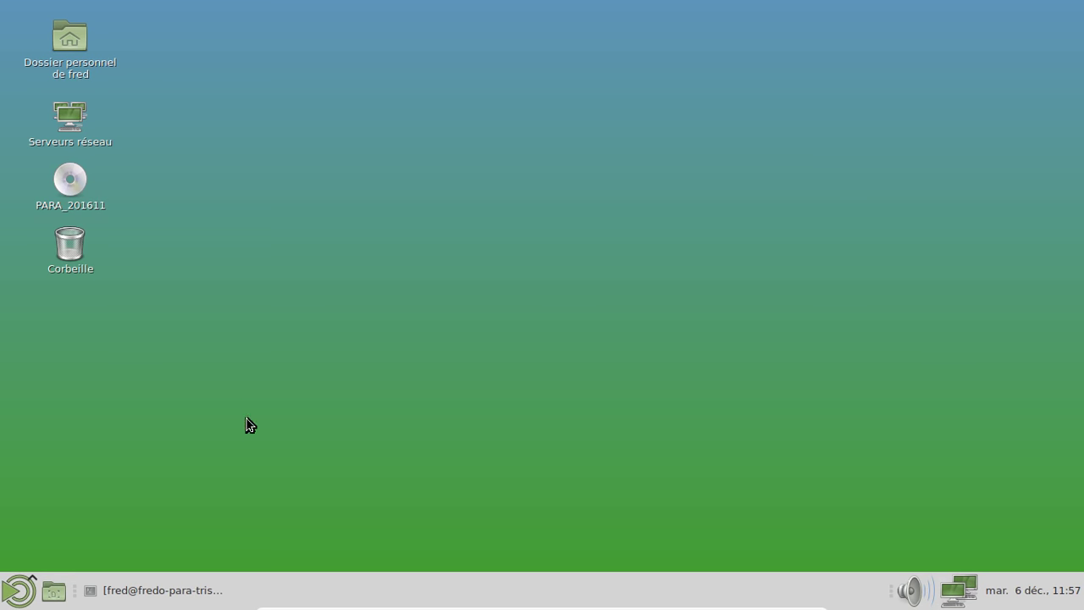
Change the desktop background to the last wallpaper in the collection, the green-blue gradient with water bubbles along one side
right_click(380, 71)
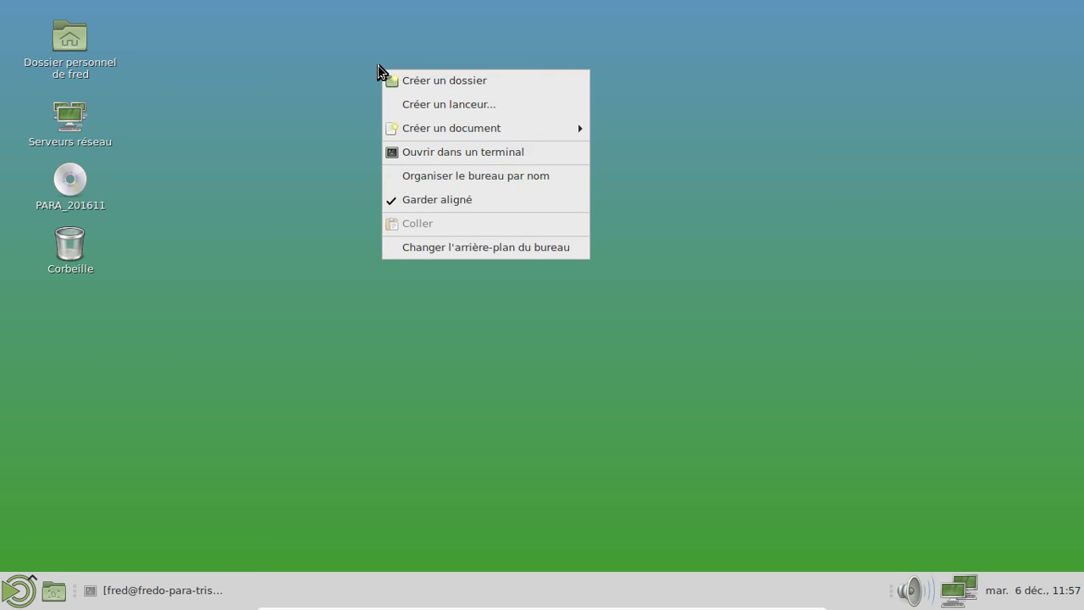
left_click(506, 247)
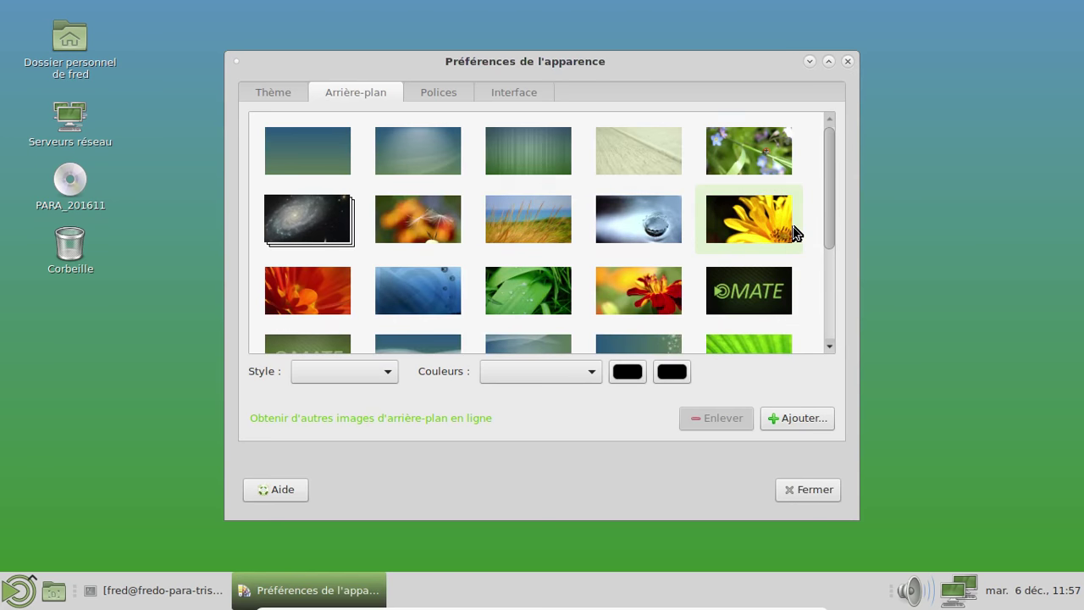
scroll(796, 233, "down", 3)
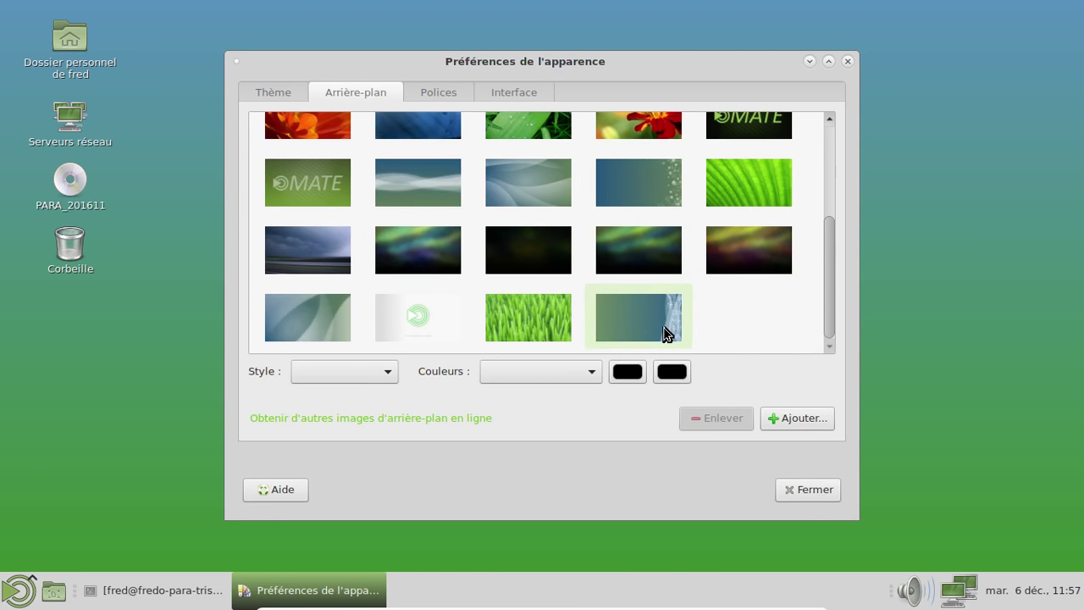
left_click(666, 331)
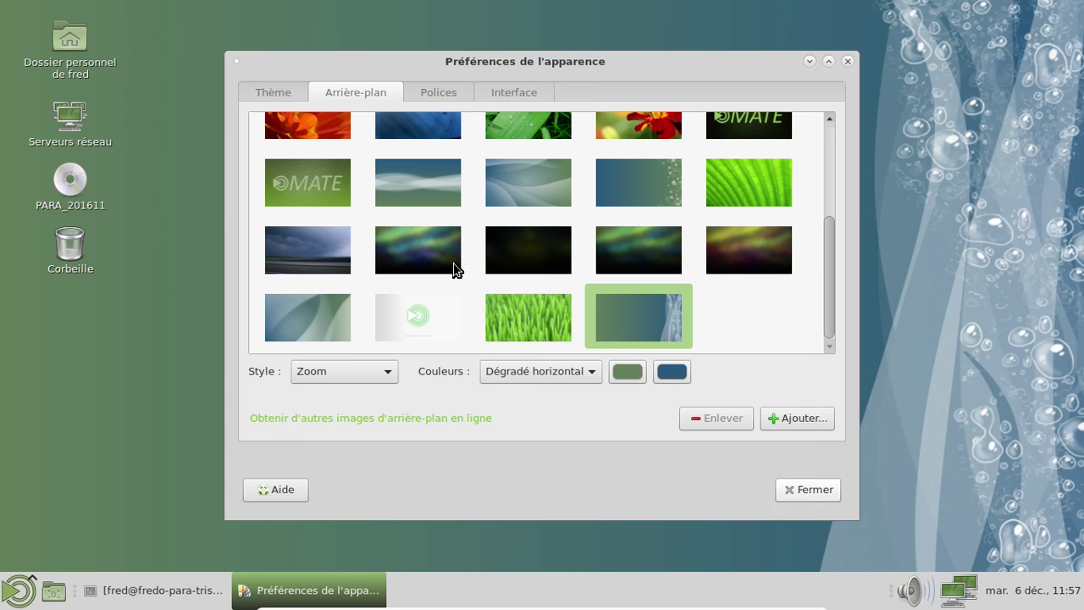
Apply the BlackMATE theme to the desktop and close the appearance preferences
left_click(278, 93)
left_click(464, 201)
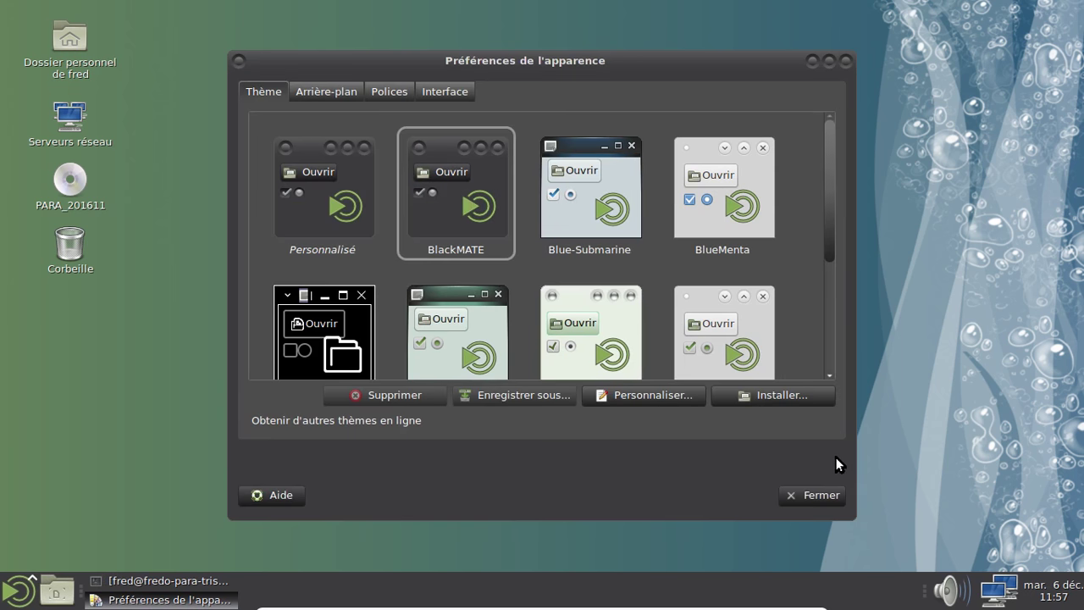
left_click(817, 495)
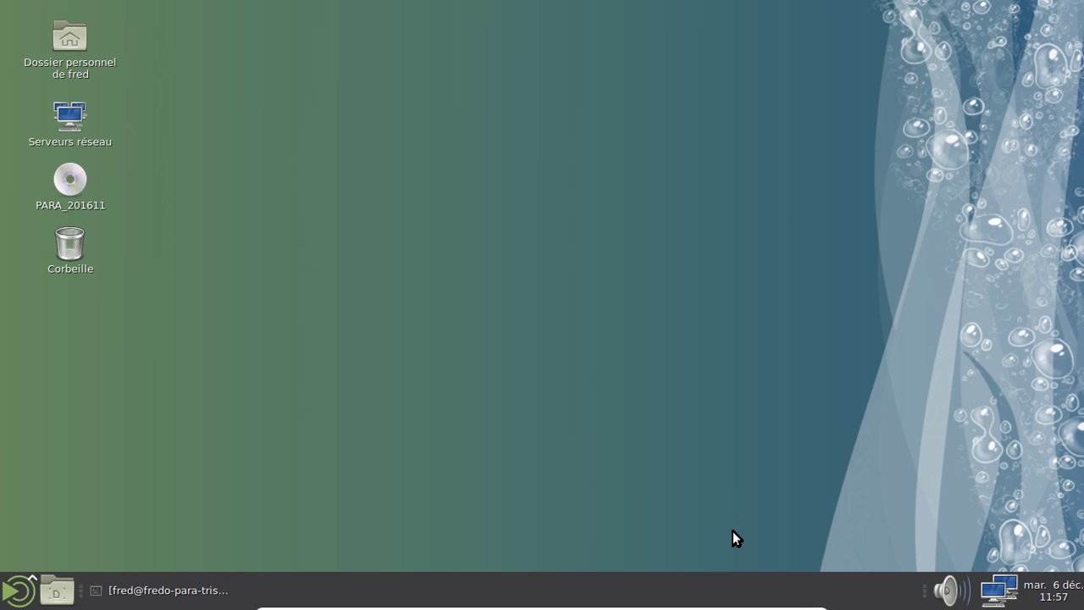
left_click(8, 596)
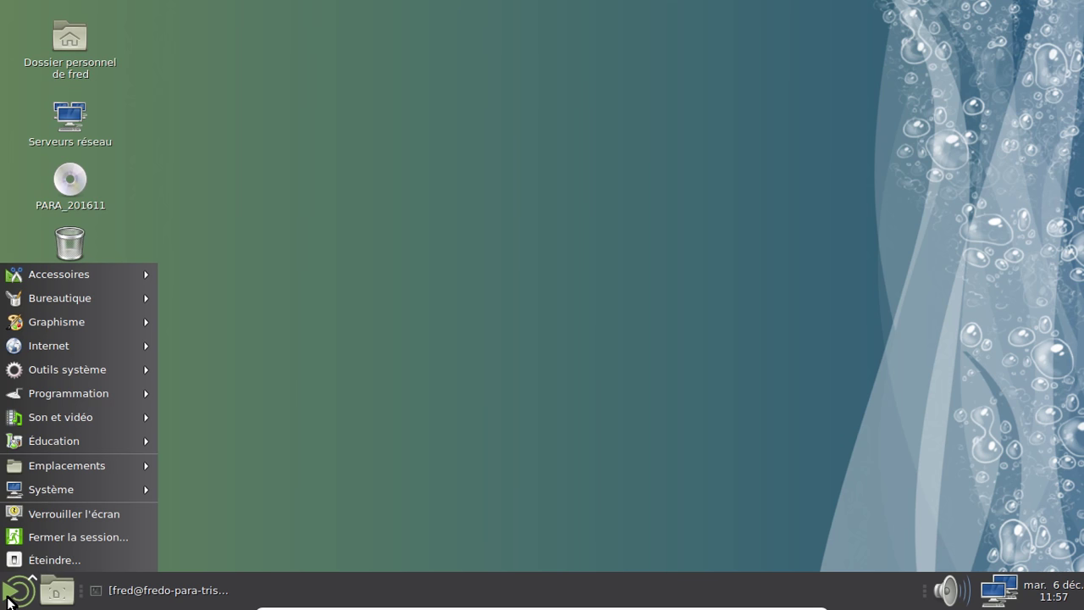
left_click(8, 596)
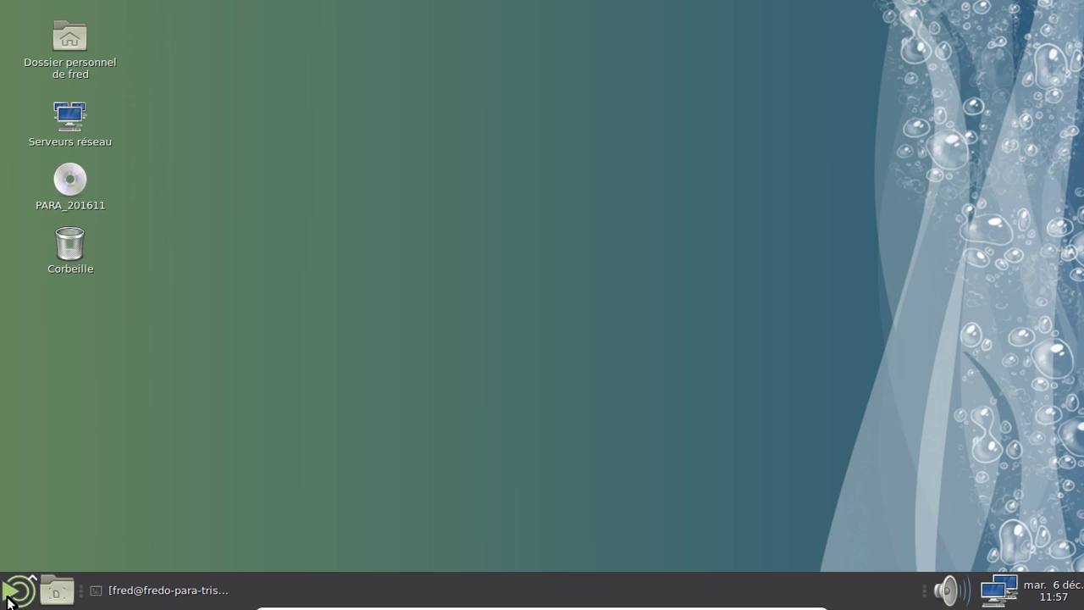
Unlock the notification area, the clock and the window list from the panel
right_click(926, 590)
left_click(919, 573)
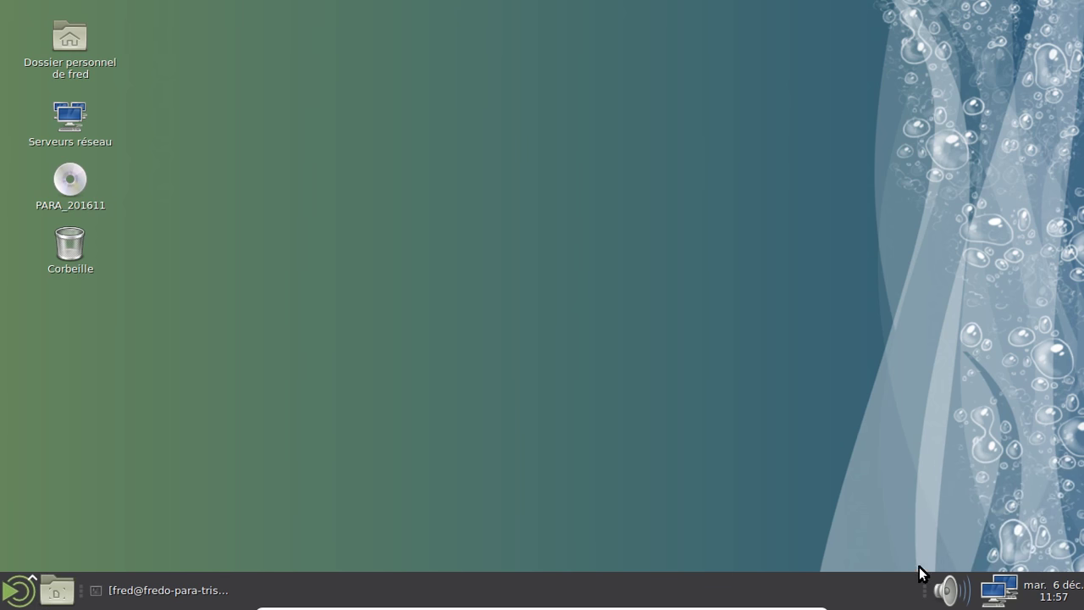
right_click(1046, 593)
left_click(987, 560)
right_click(83, 590)
left_click(106, 559)
Unlock the show-desktop button, move it to the end of the panel after the clock, and lock it there
right_click(56, 589)
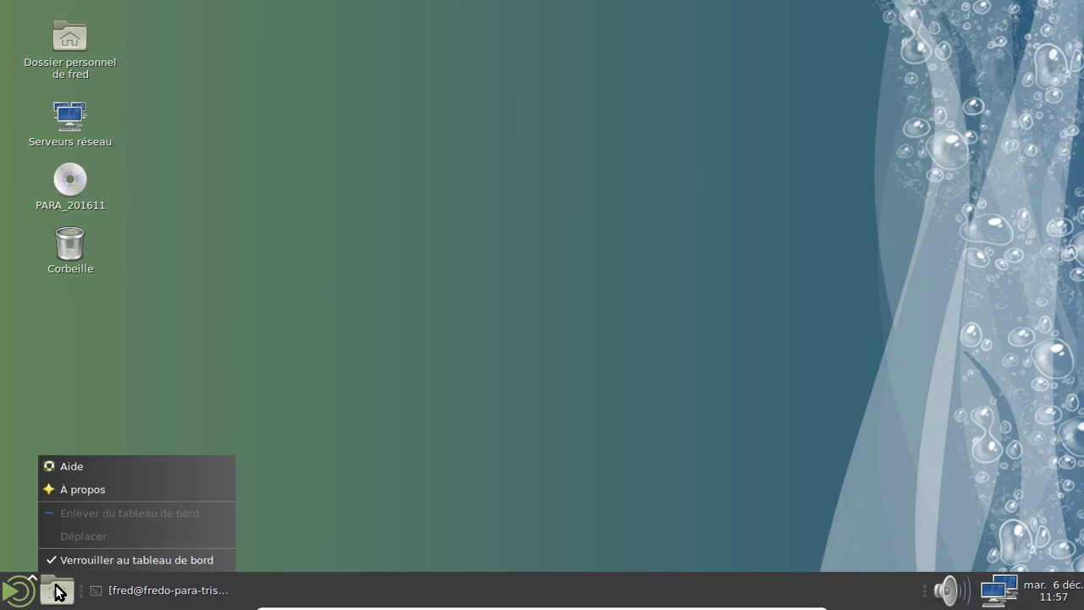
left_click(65, 556)
right_click(64, 597)
left_click(81, 537)
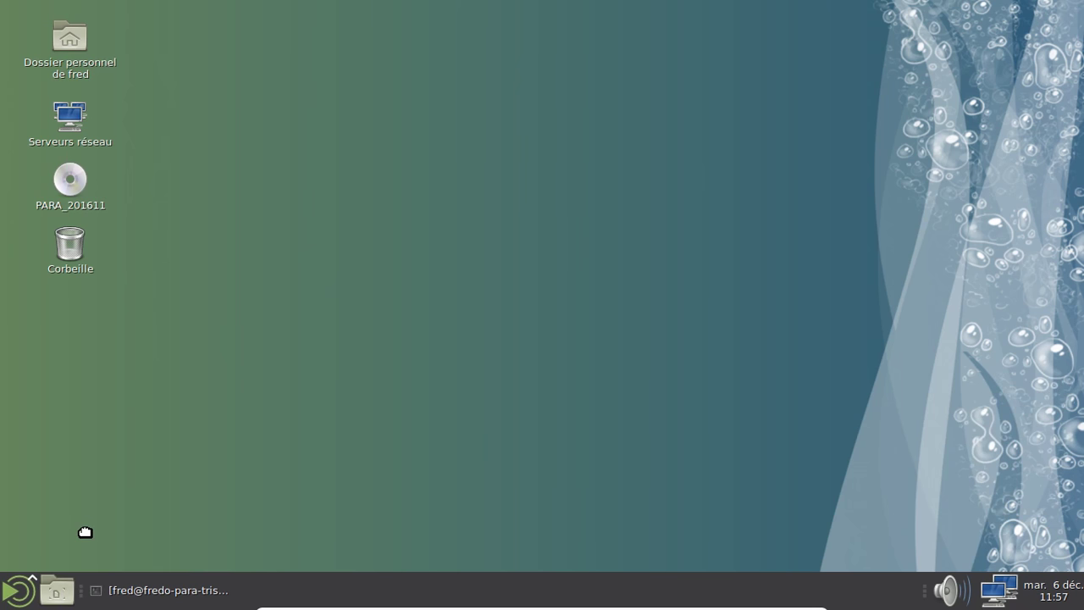
left_click(1076, 575)
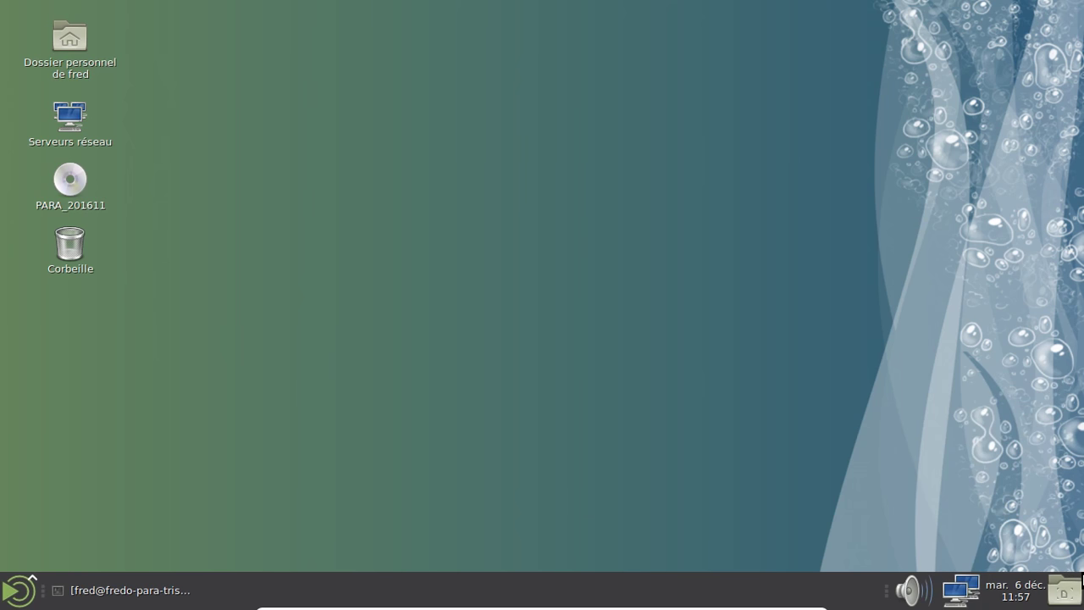
right_click(1065, 589)
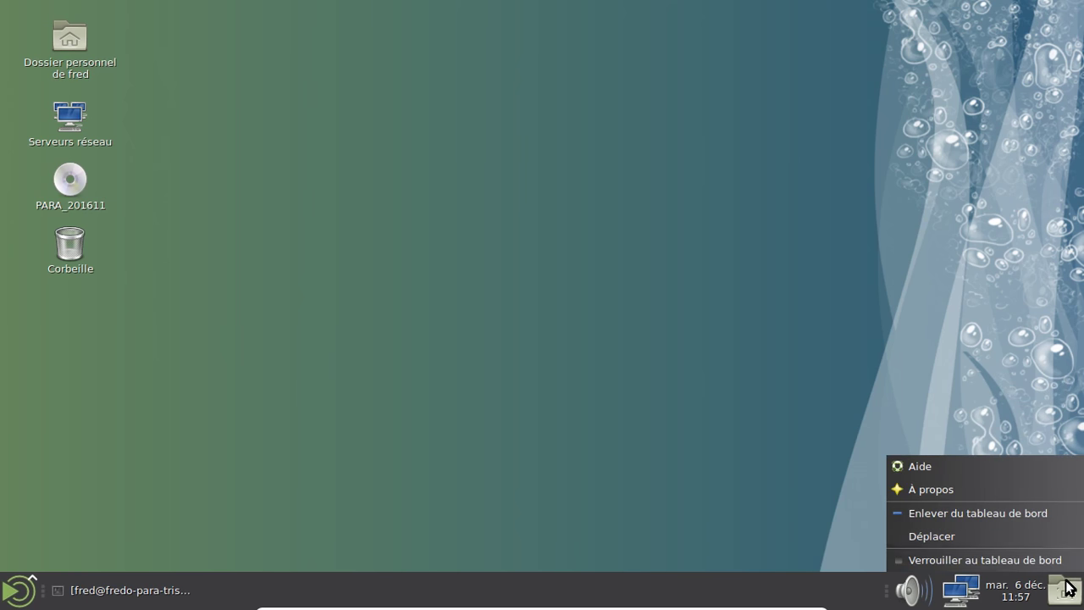
left_click(1033, 559)
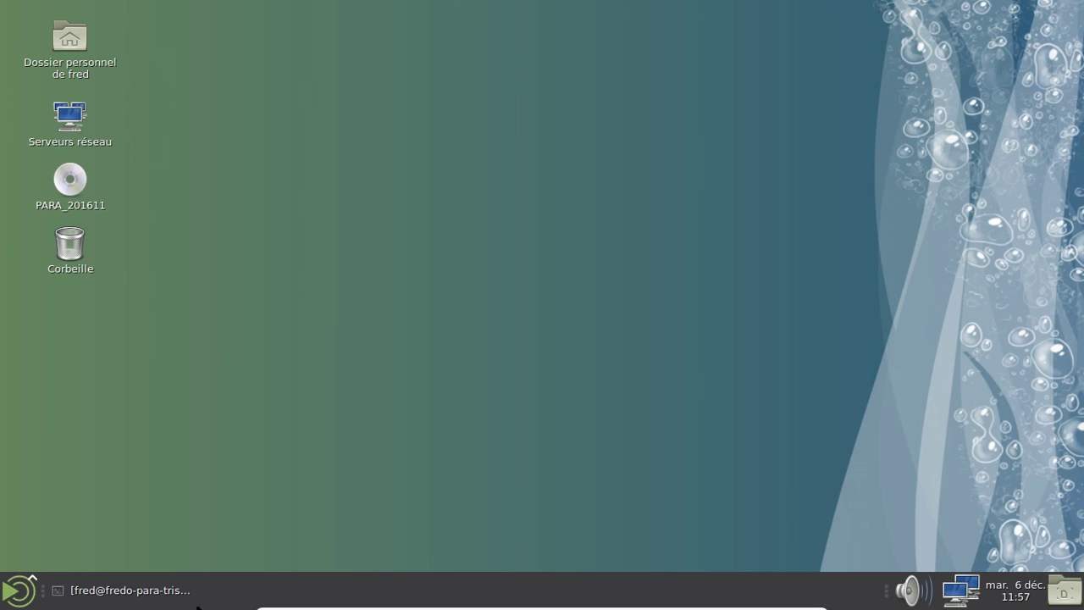
Add an application launcher for Caja from the Outils système category to the panel
right_click(314, 599)
left_click(373, 442)
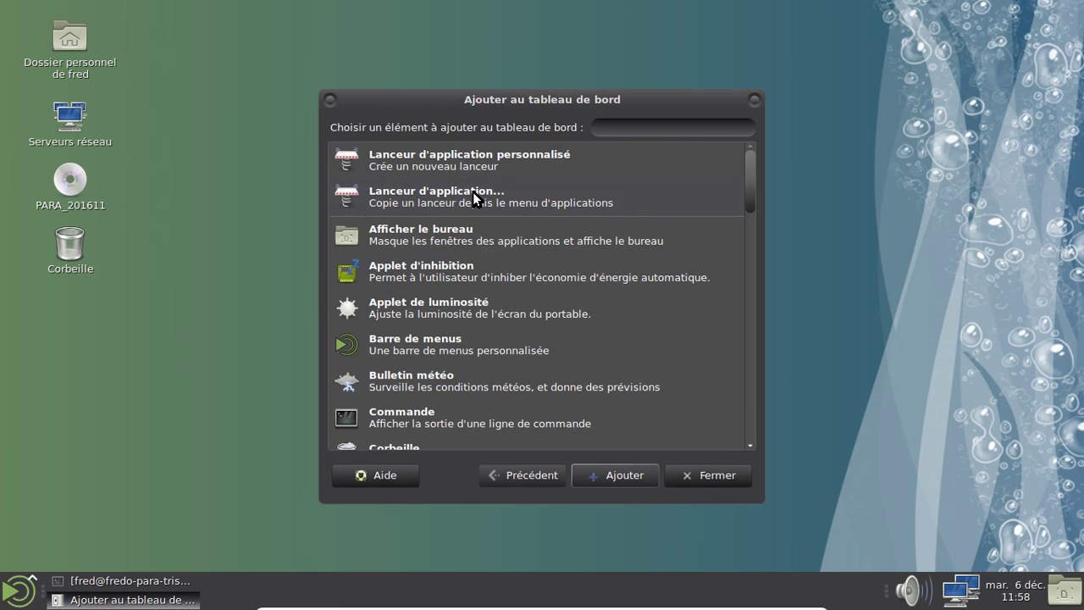
double_click(472, 192)
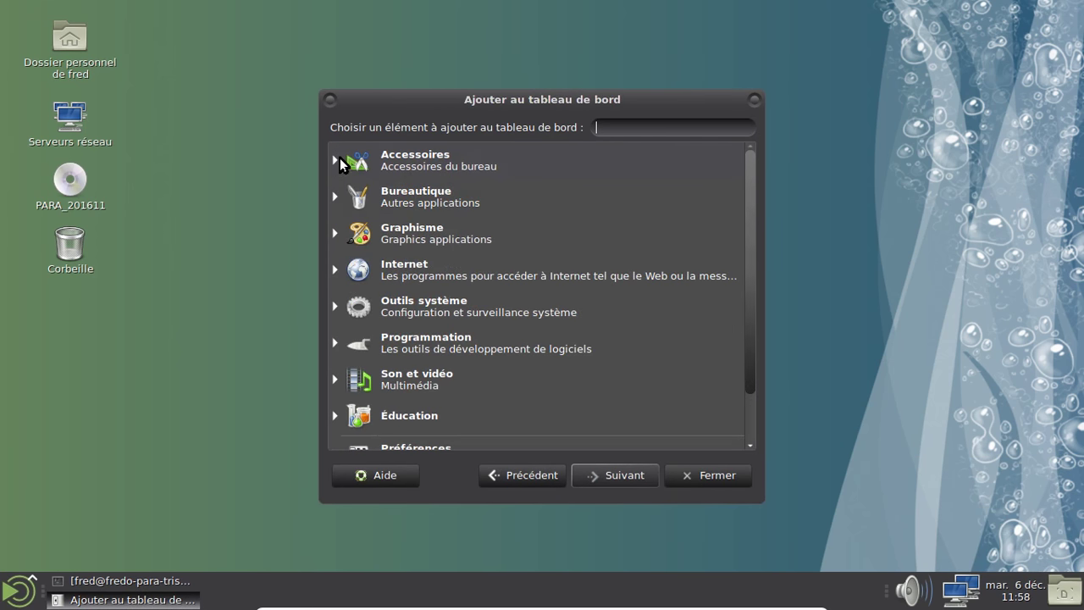
left_click(339, 307)
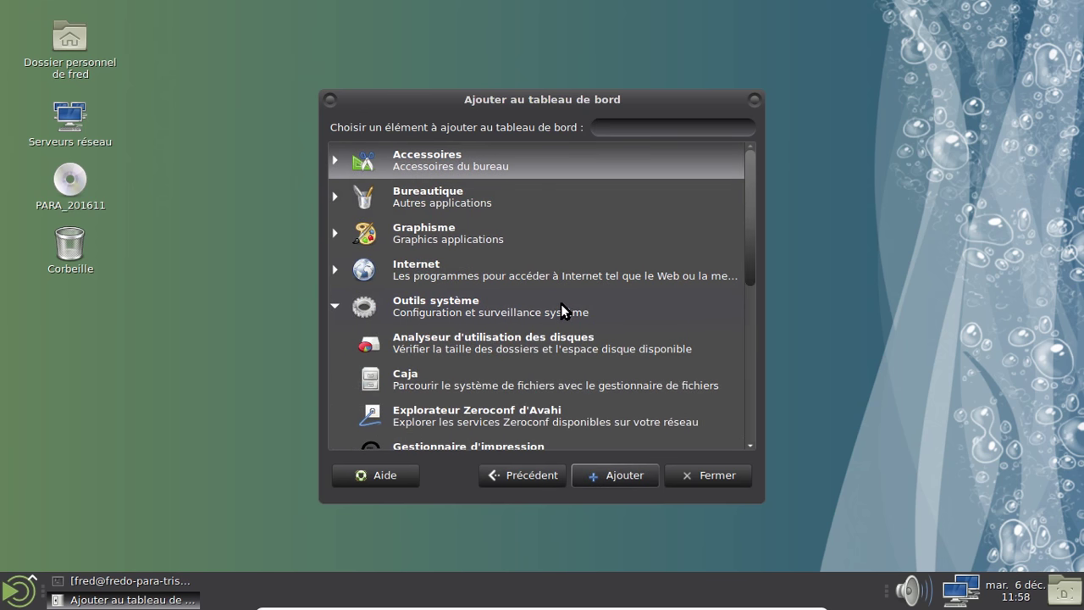
scroll(571, 310, "down", 1)
left_click(457, 349)
left_click(622, 472)
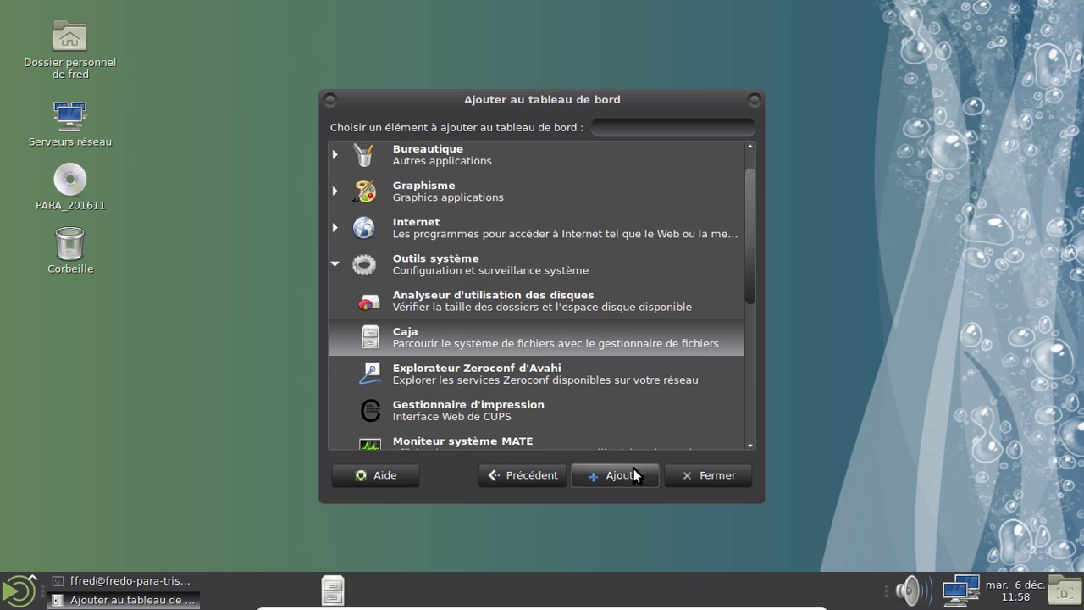
Move the Caja launcher directly beside the main menu and lock it to the panel
right_click(334, 591)
left_click(360, 536)
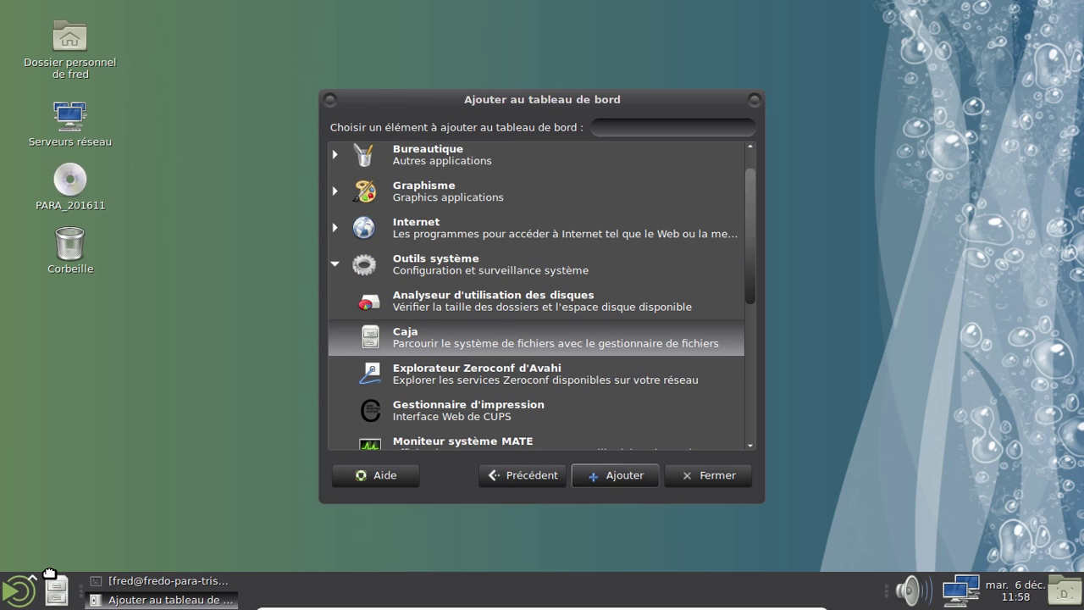
left_click(49, 576)
right_click(56, 590)
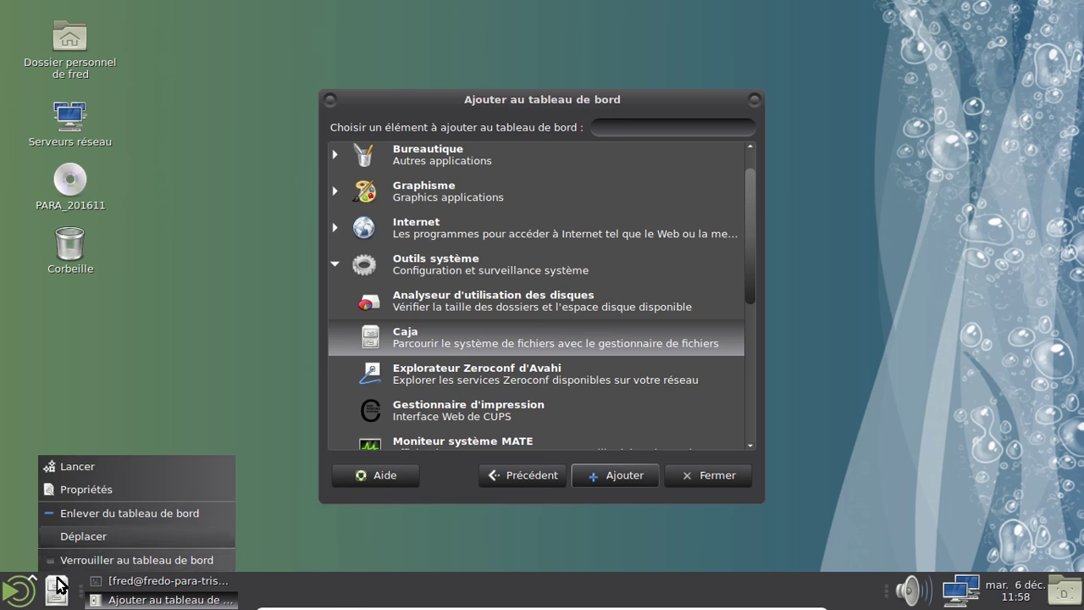
left_click(77, 559)
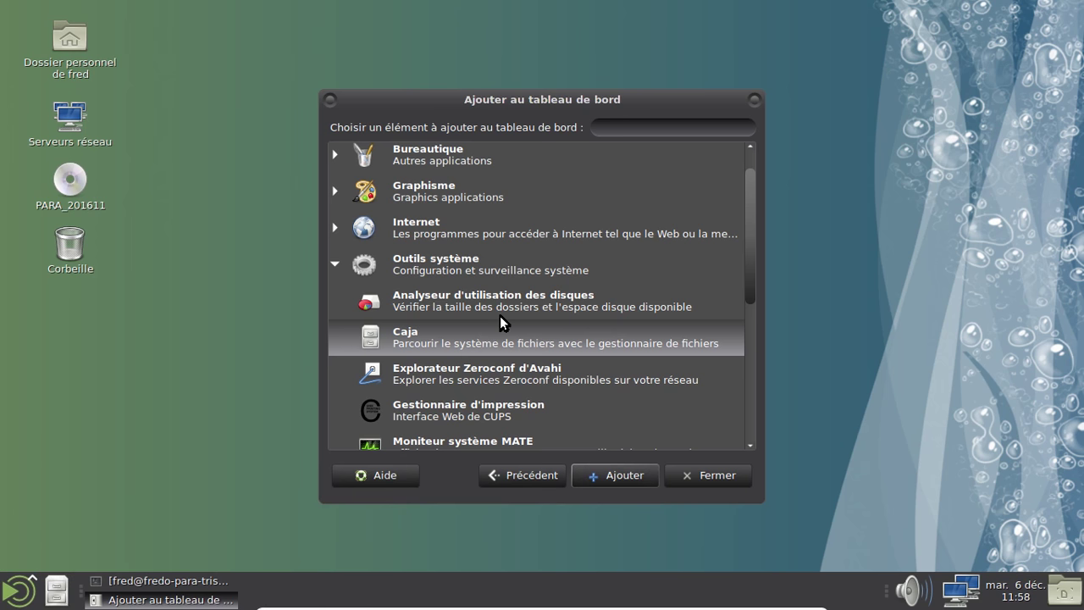
Add the Iceweasel launcher from the Internet category to the panel
left_click(335, 228)
left_click(475, 370)
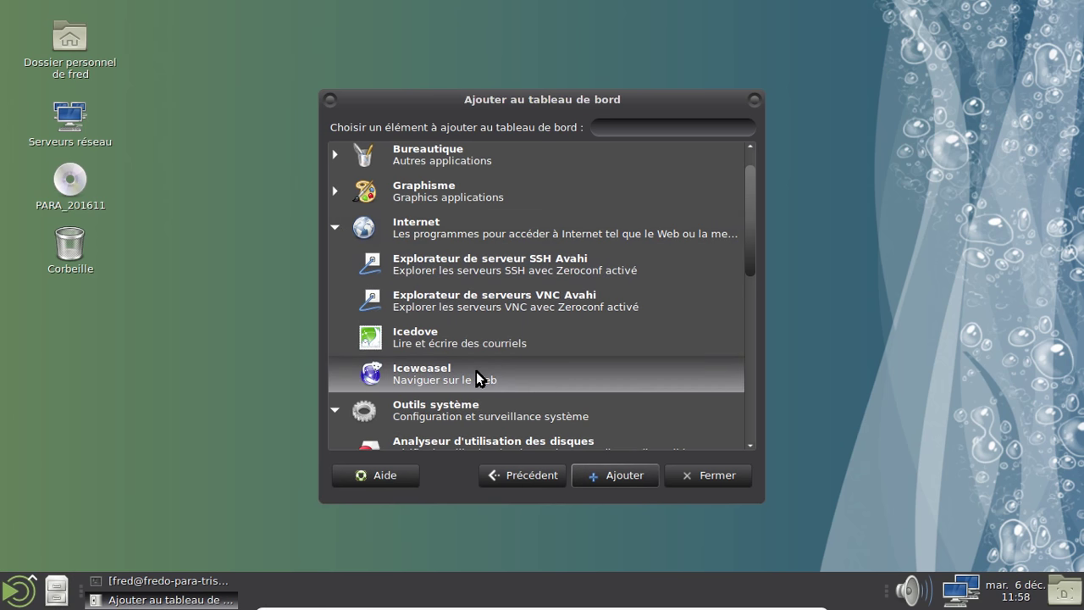
left_click(616, 473)
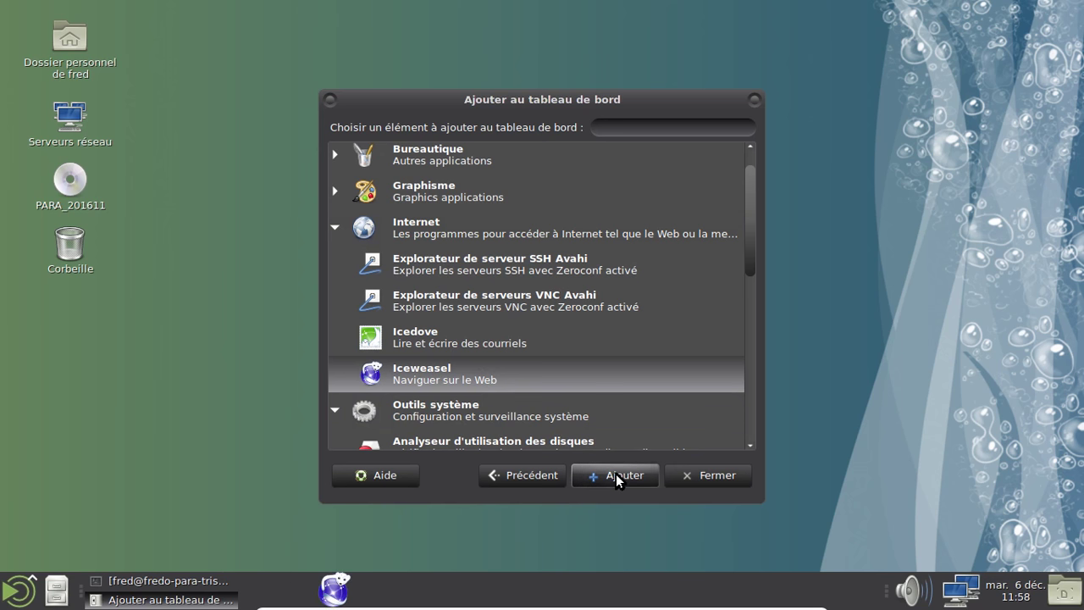
Move the Iceweasel launcher directly after the Caja launcher and lock it to the panel
right_click(335, 590)
left_click(321, 540)
left_click(93, 590)
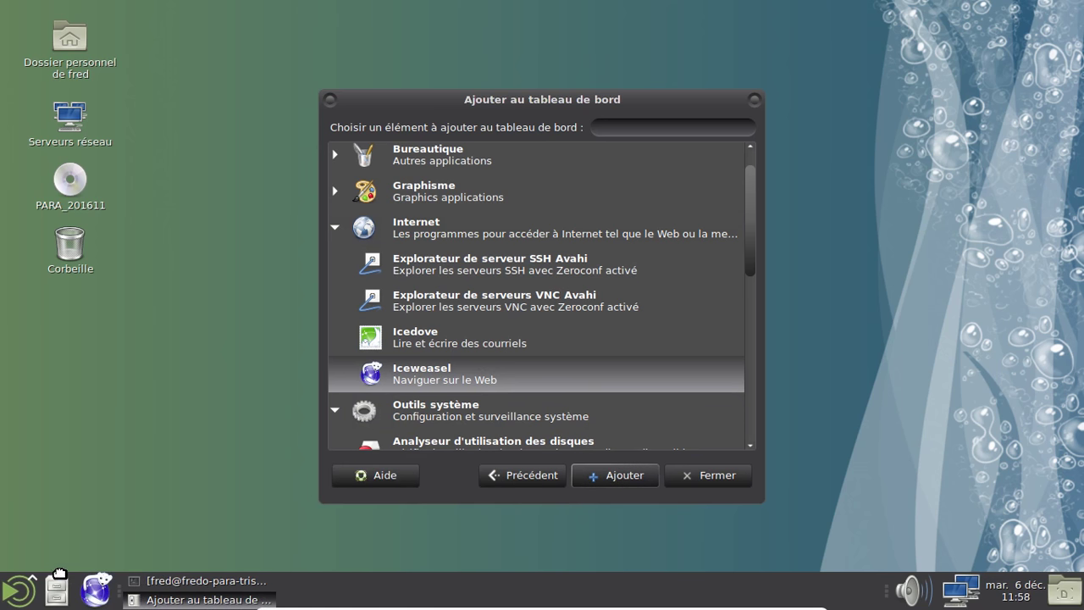
right_click(98, 587)
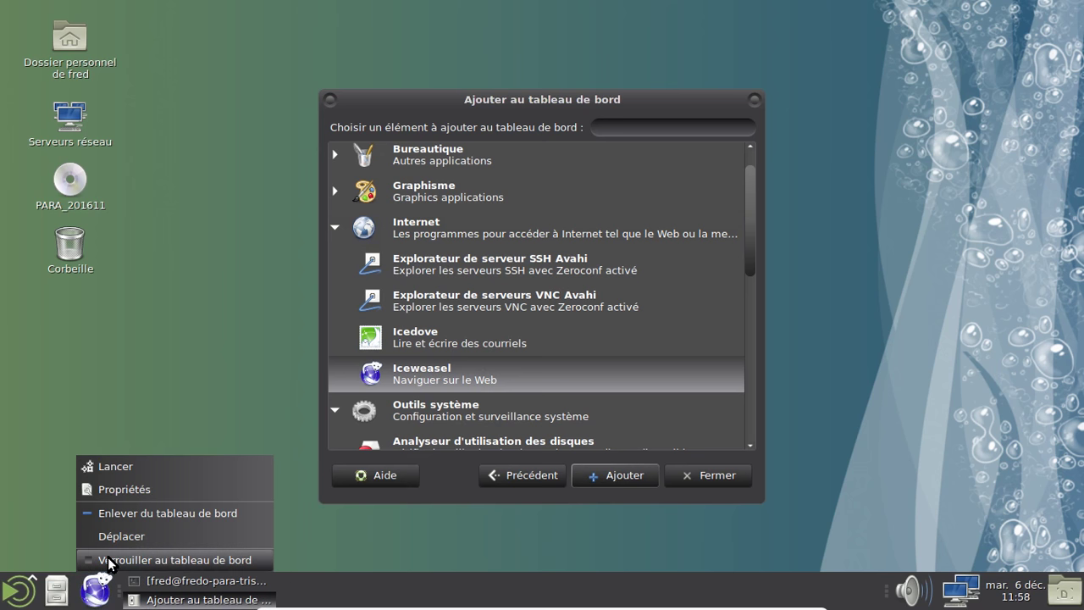
left_click(109, 561)
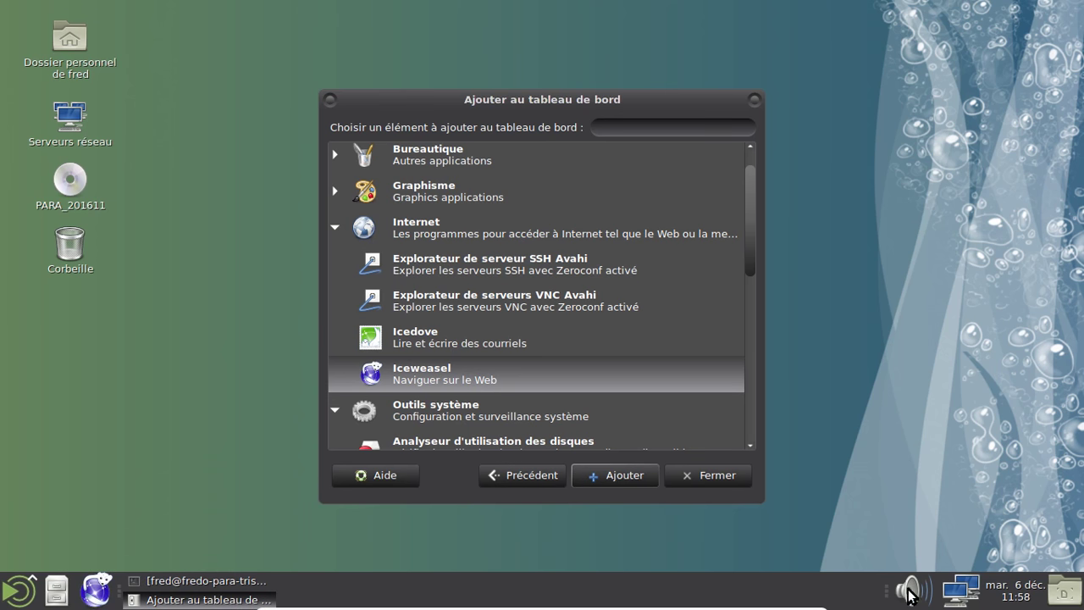
Lock the notification area to the panel and close the dialog for adding panel items
right_click(946, 586)
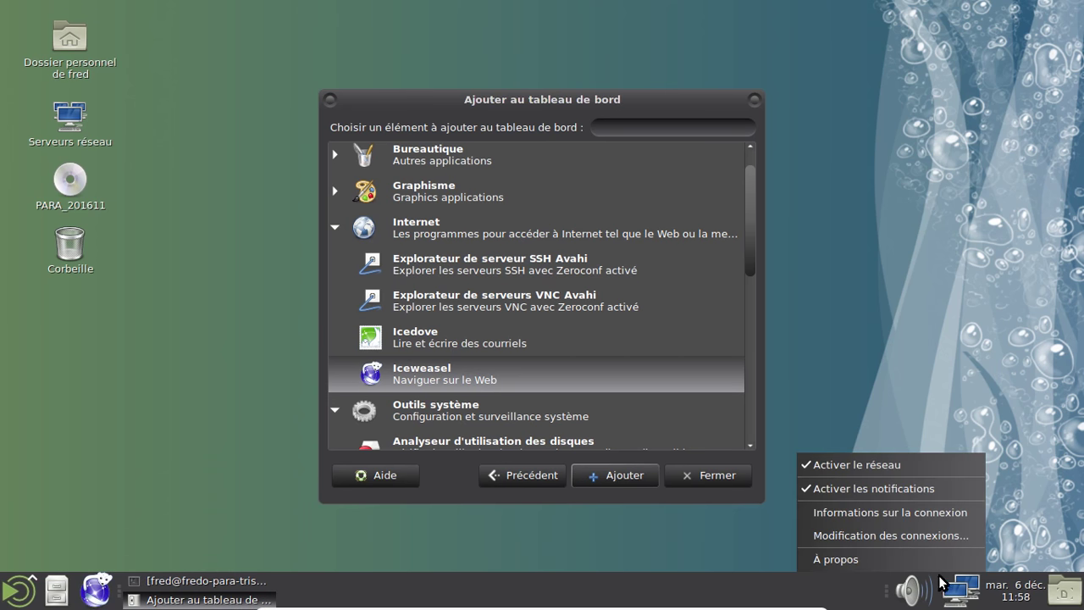
left_click(908, 591)
right_click(908, 590)
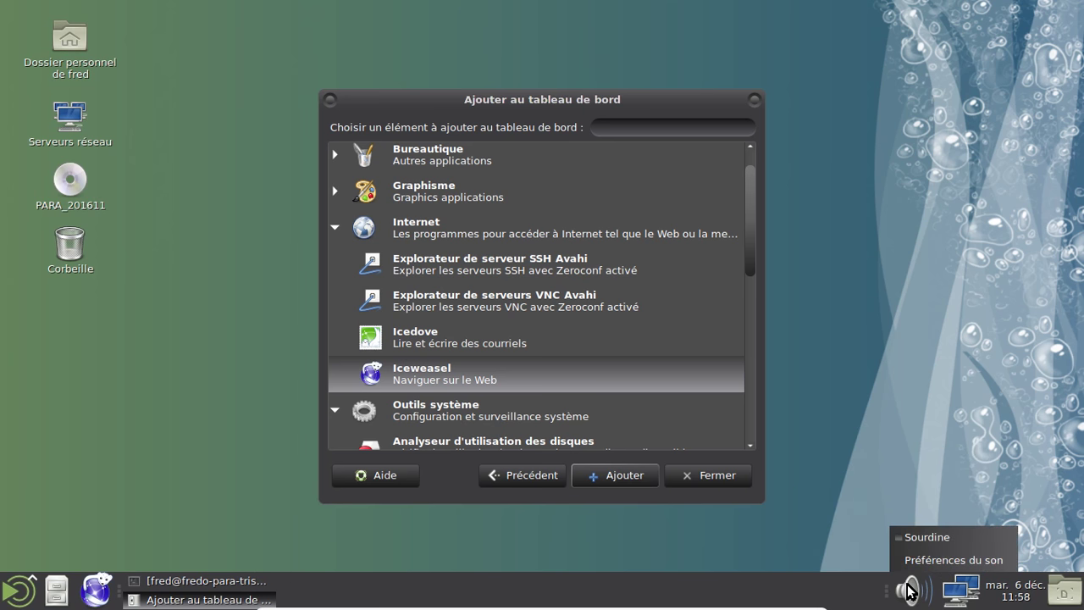
left_click(889, 596)
right_click(889, 595)
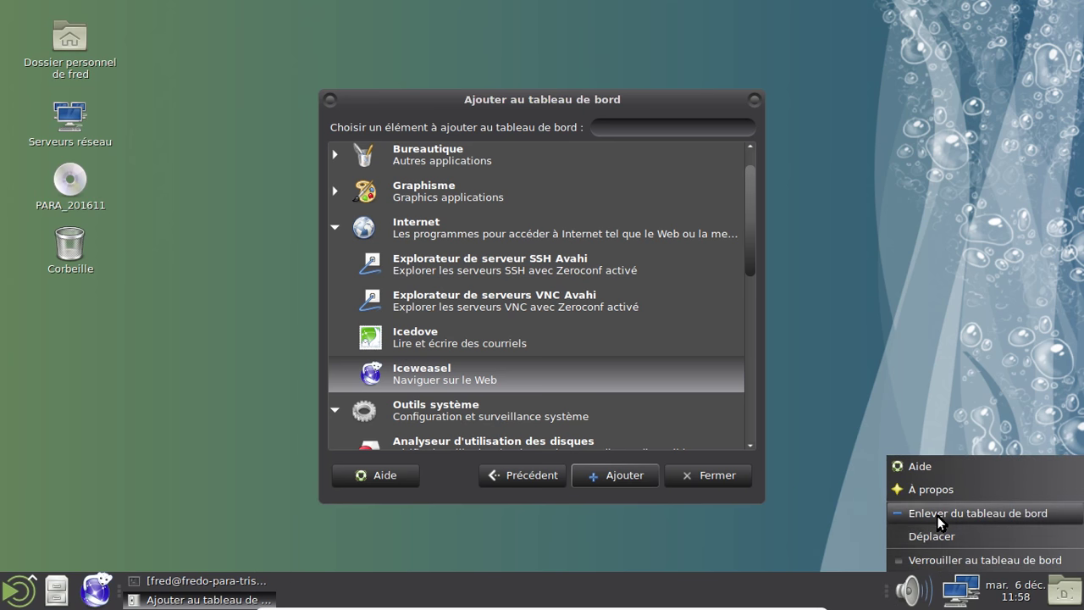
left_click(813, 457)
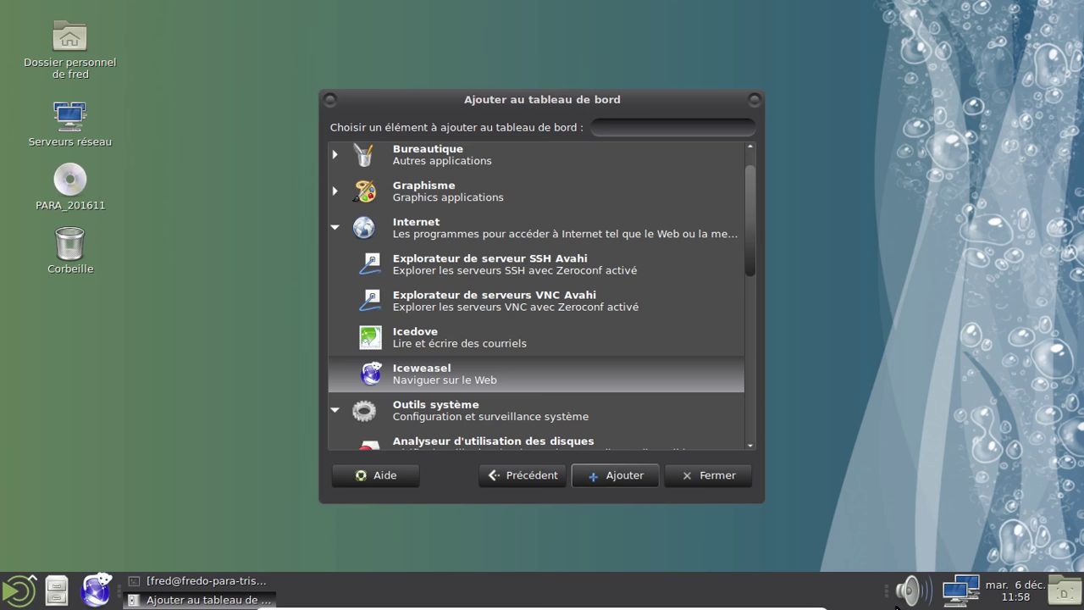
right_click(890, 596)
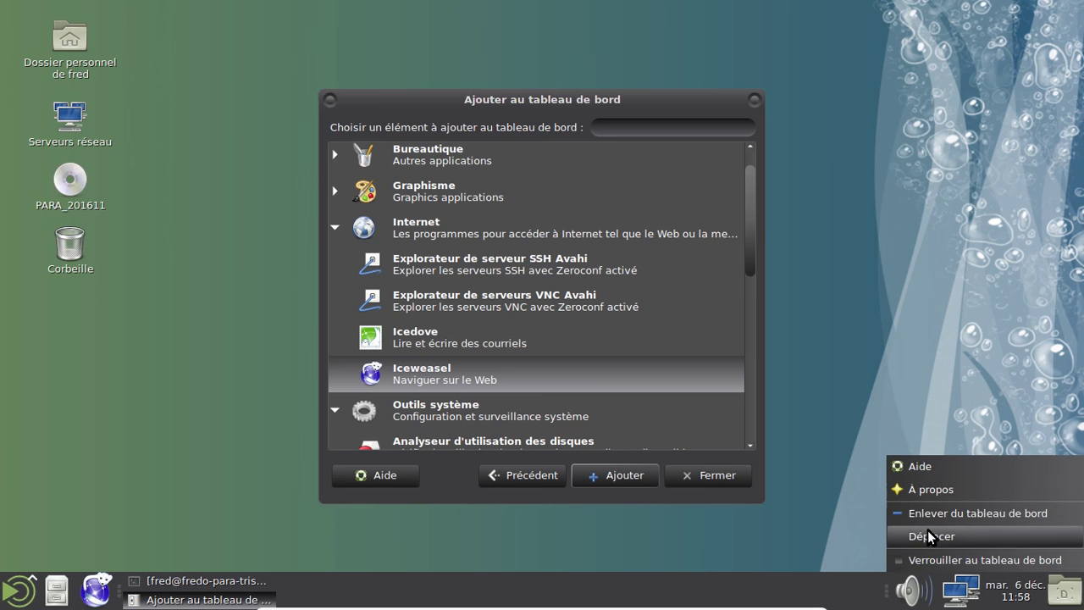
left_click(938, 558)
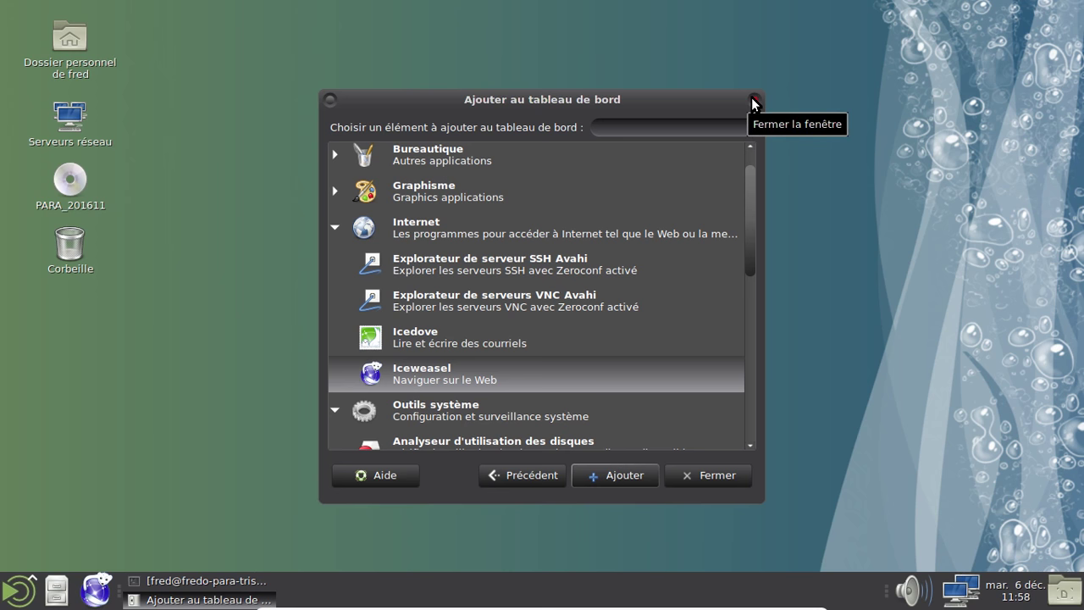
left_click_drag(754, 223, 747, 415)
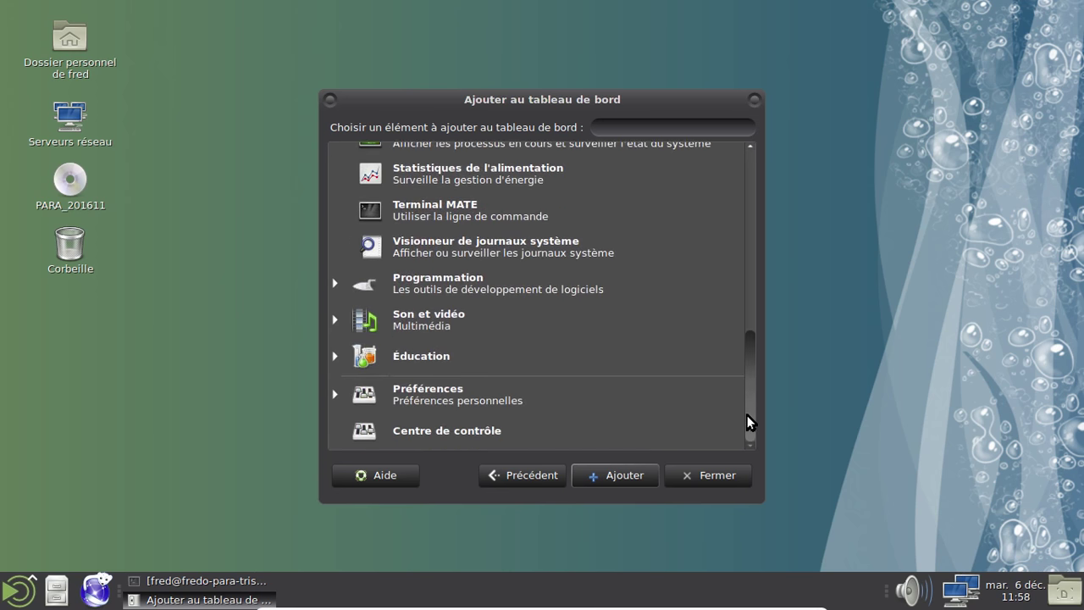
left_click(730, 473)
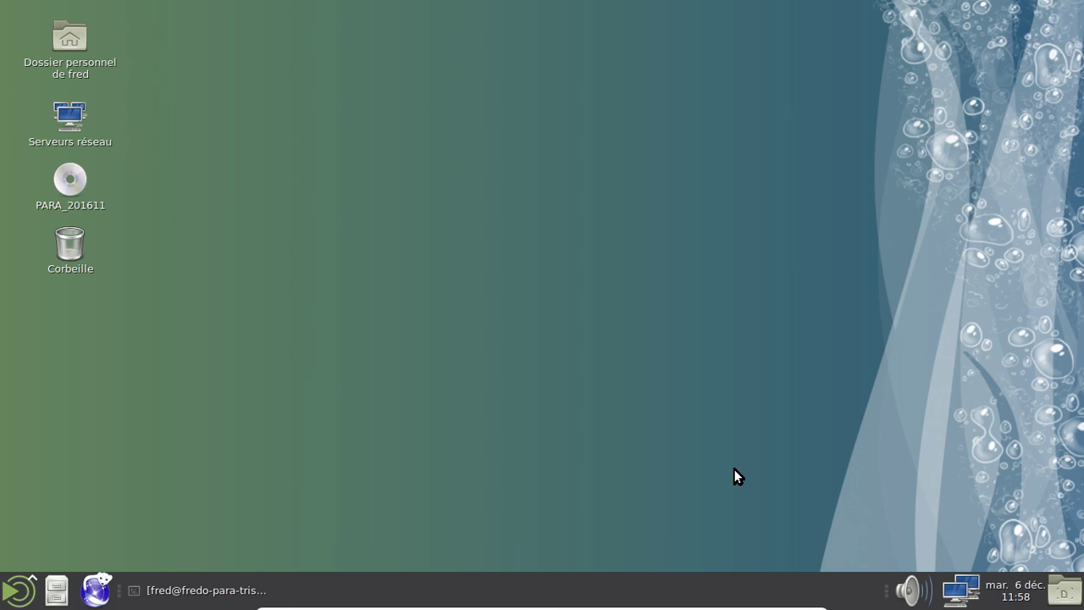
Open the home folder with the Caja launcher, then review the panel's general and background properties and close them
left_click(56, 589)
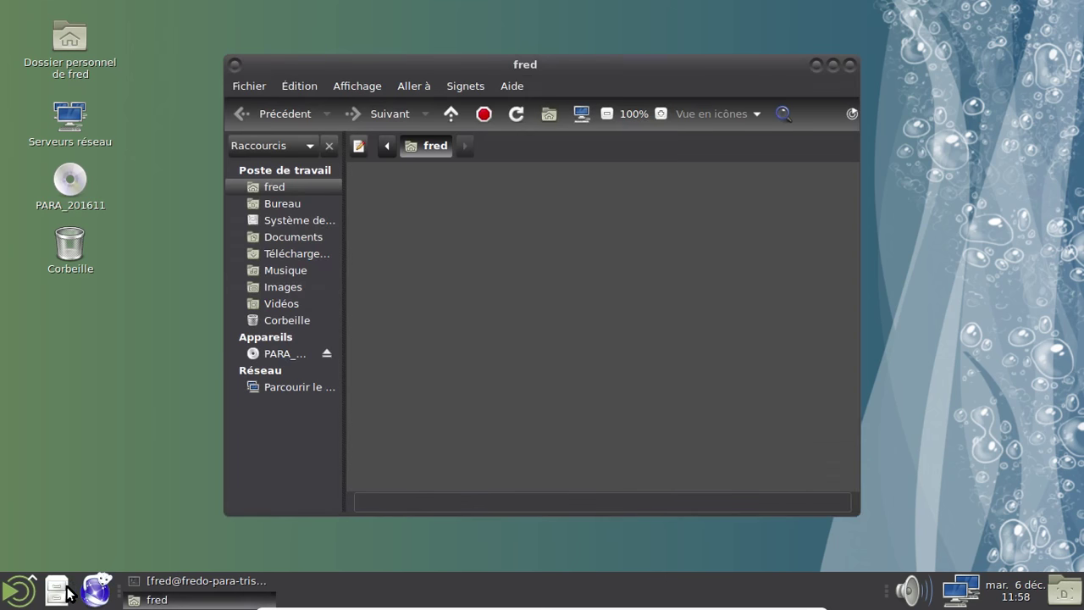
right_click(355, 596)
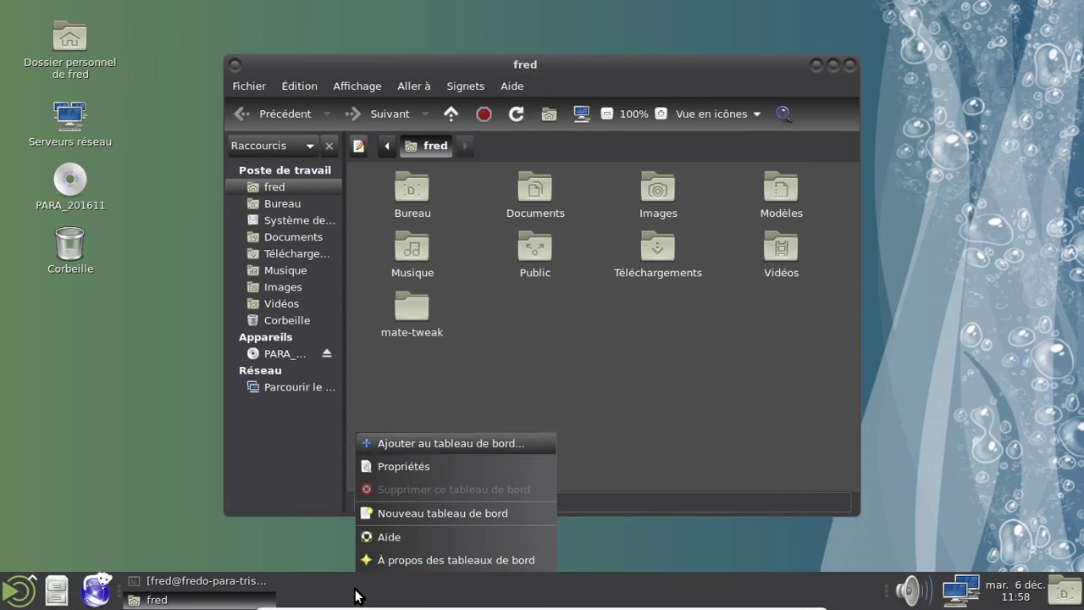
left_click(410, 467)
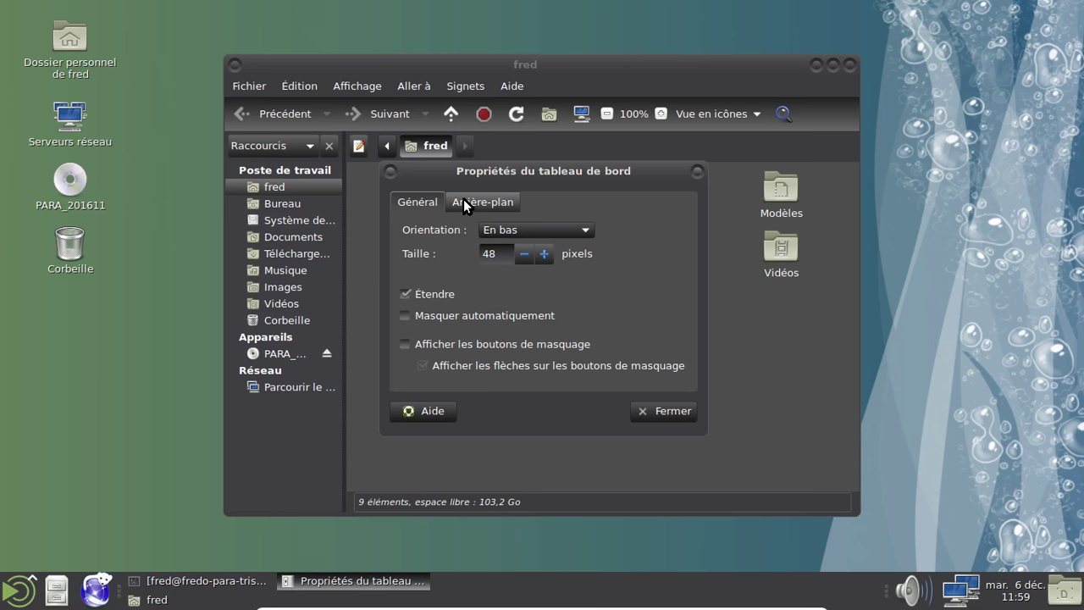
left_click(463, 204)
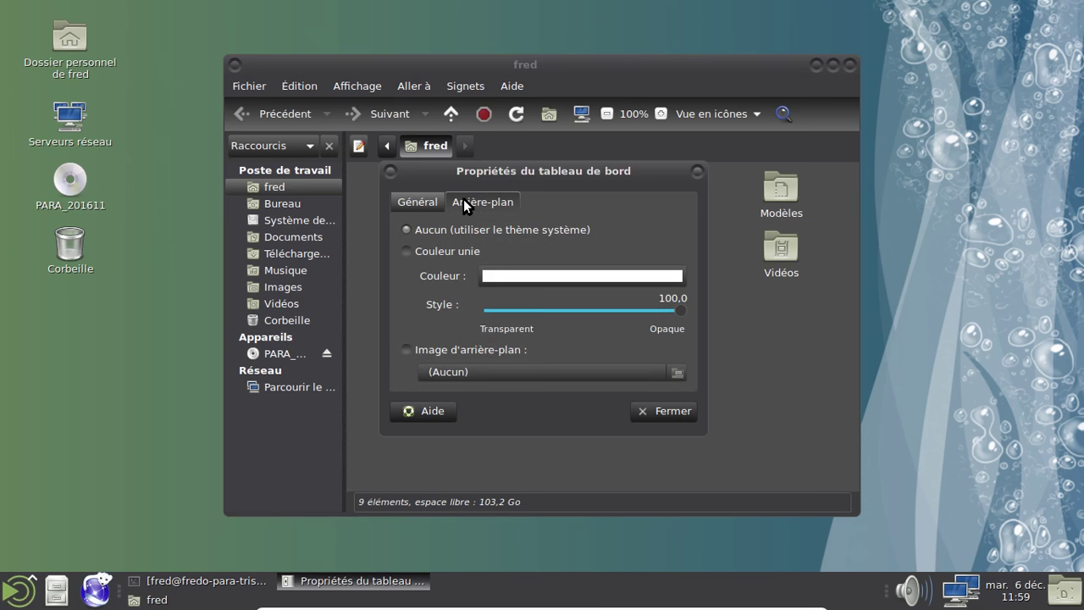
left_click(696, 174)
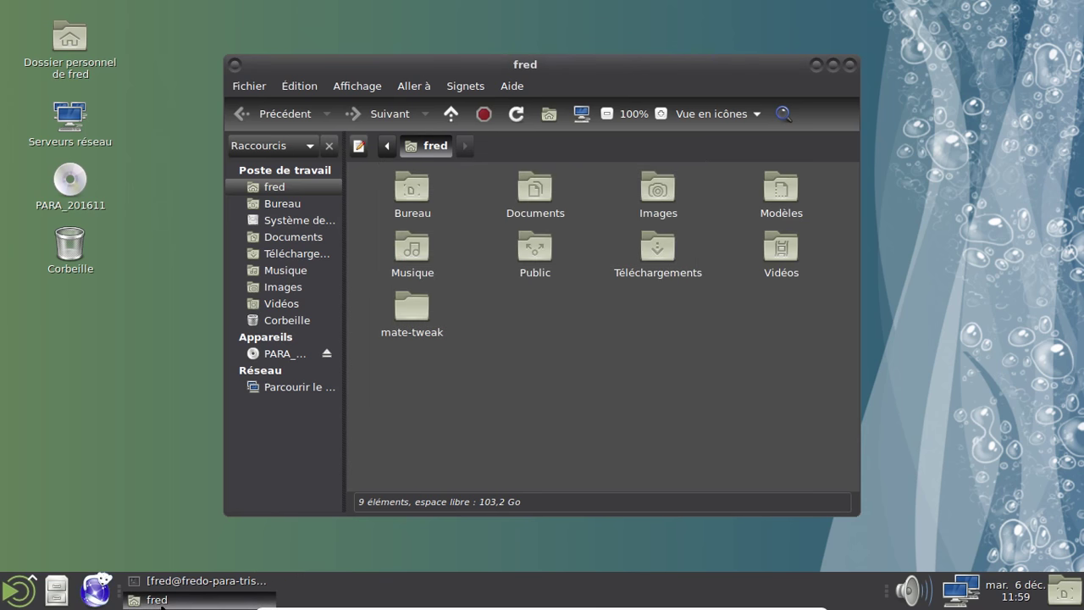
Recheck the general and background settings in the panel's properties, leaving them as they are, and close the dialog
right_click(128, 590)
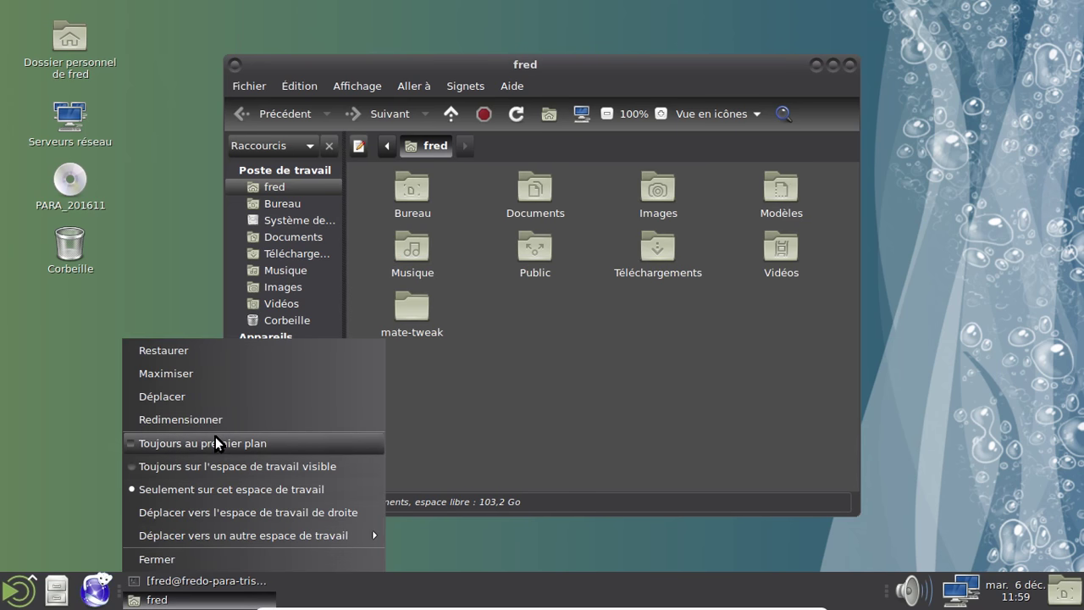
left_click(394, 601)
right_click(395, 601)
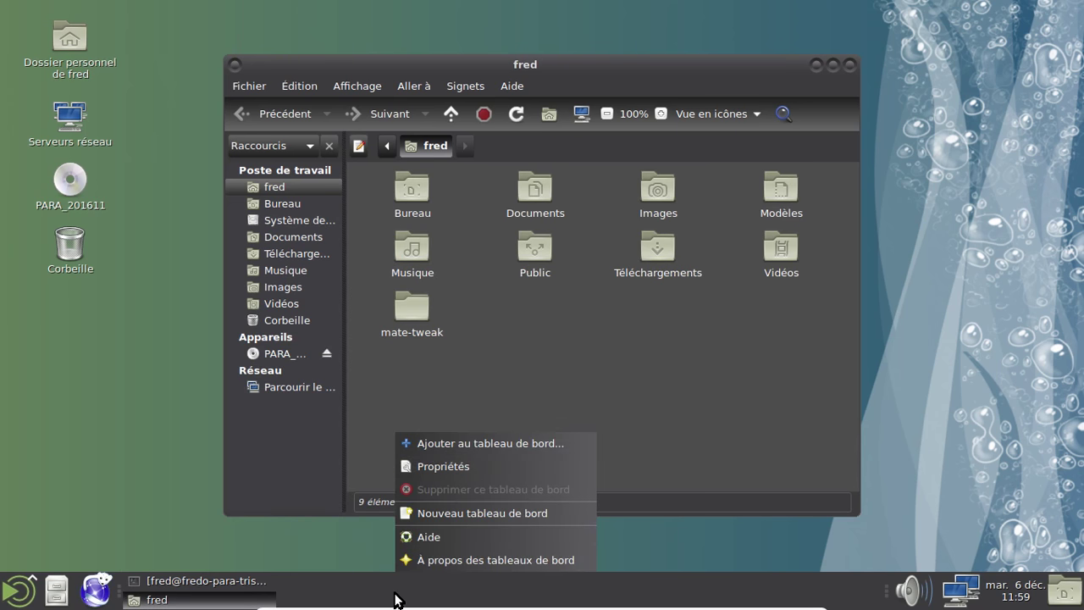
left_click(455, 468)
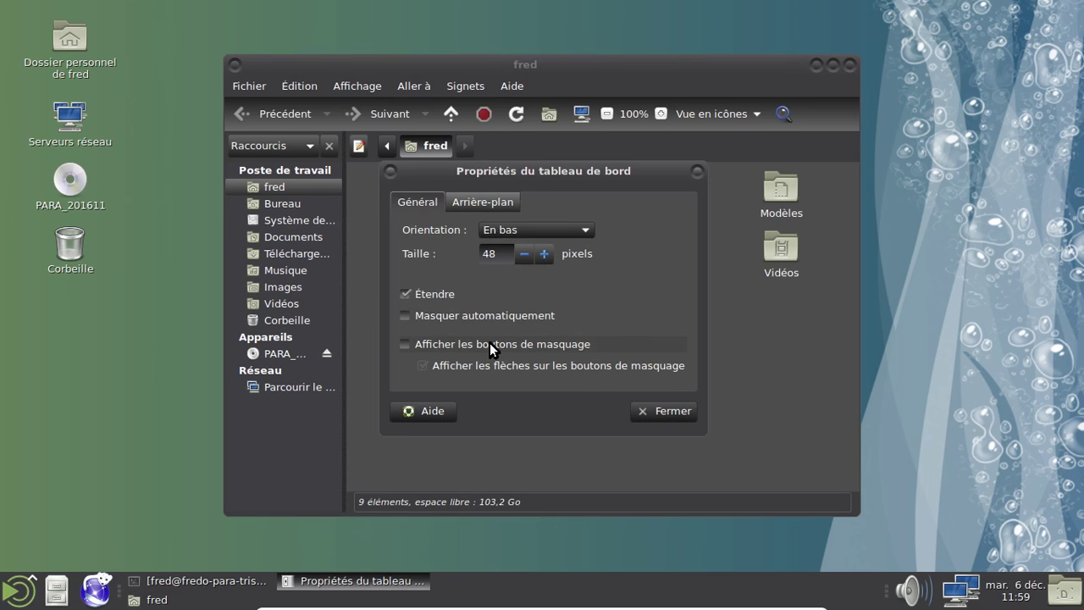
left_click(484, 200)
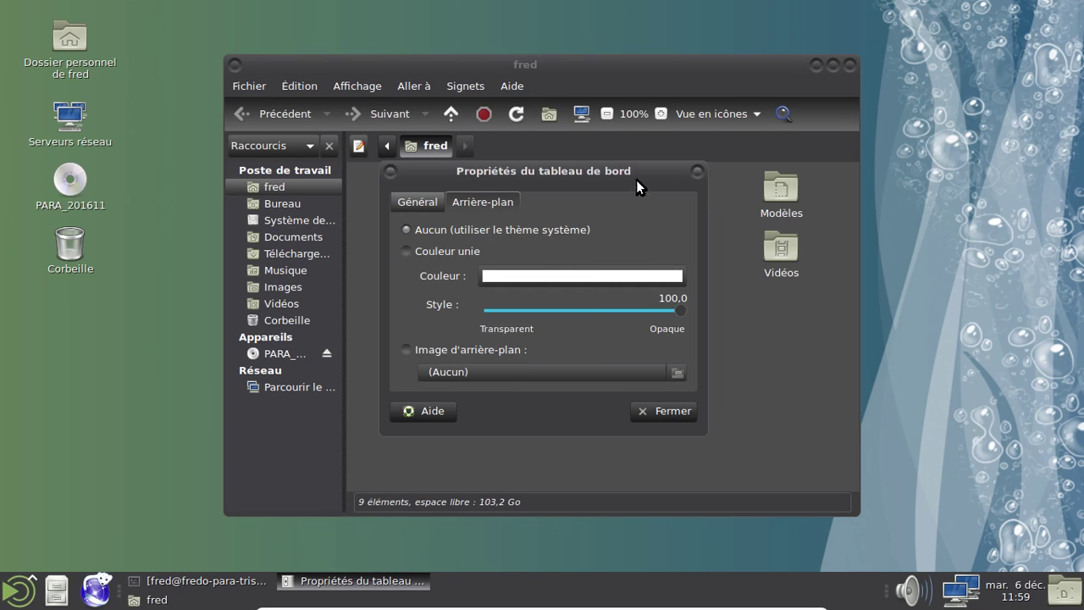
left_click(697, 171)
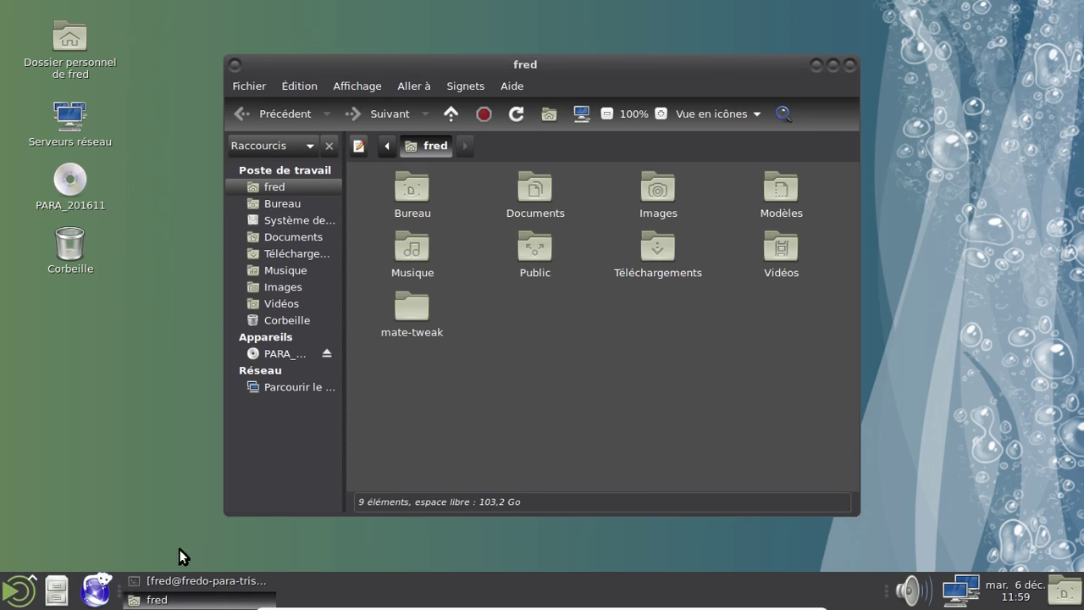
Examine the window list's preferences for window content, grouping and restoring, and close them
right_click(122, 592)
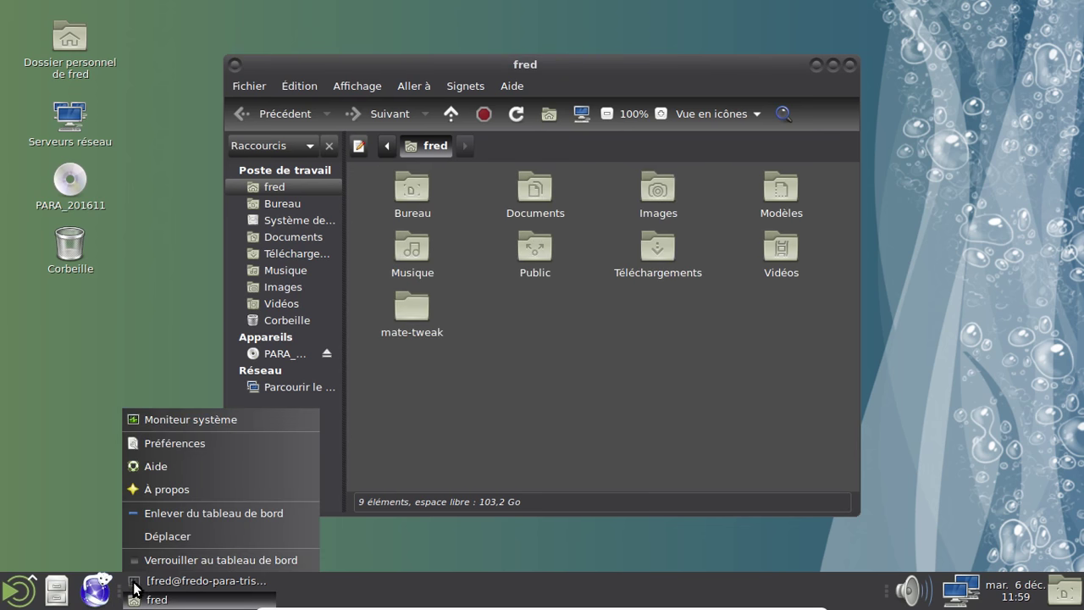
left_click(184, 445)
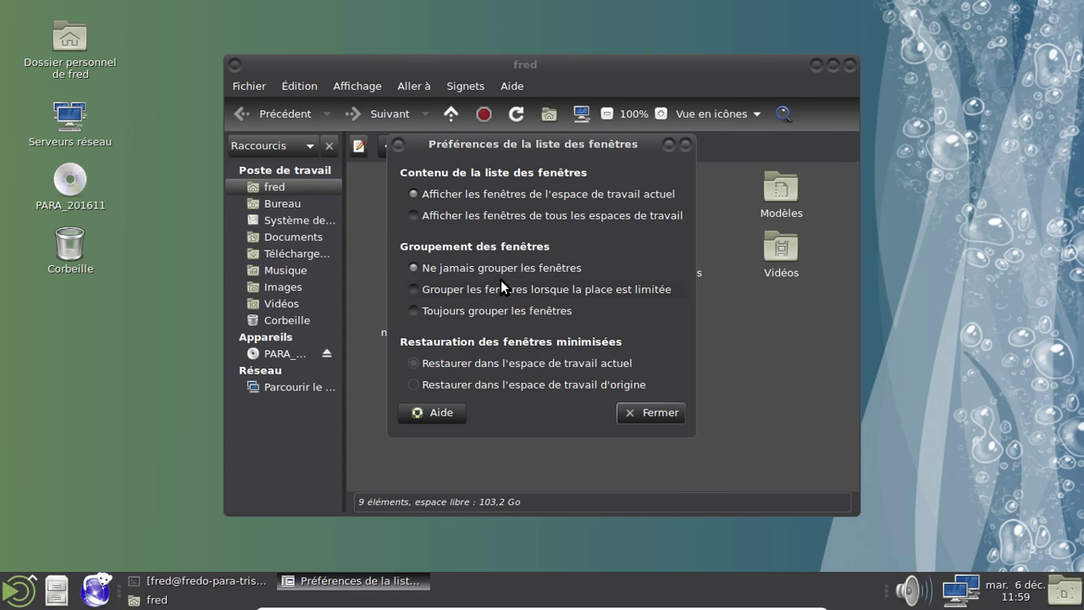
left_click(686, 143)
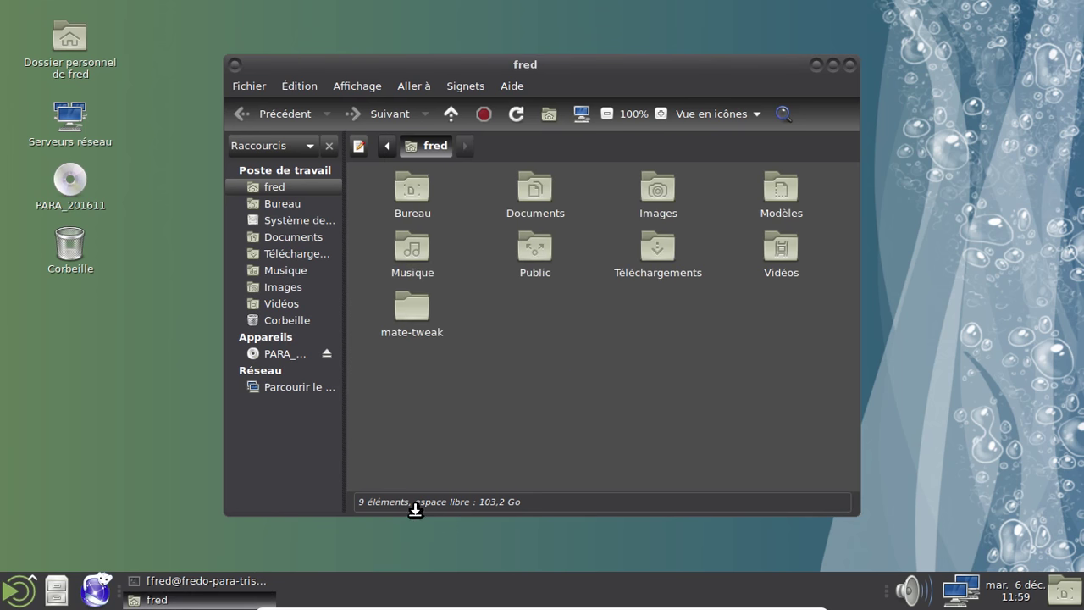
right_click(123, 595)
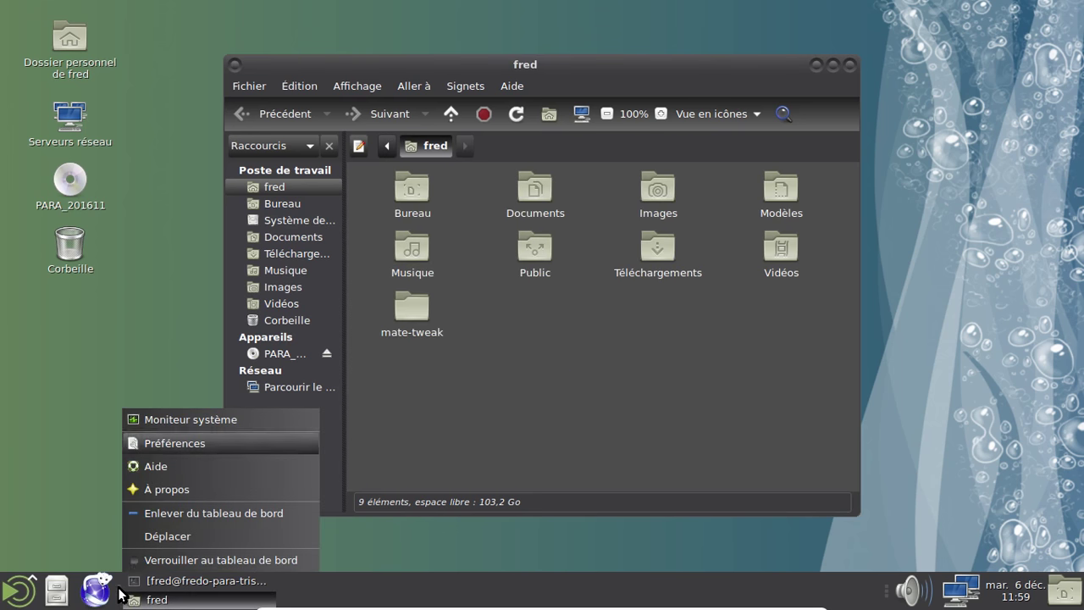
left_click(148, 553)
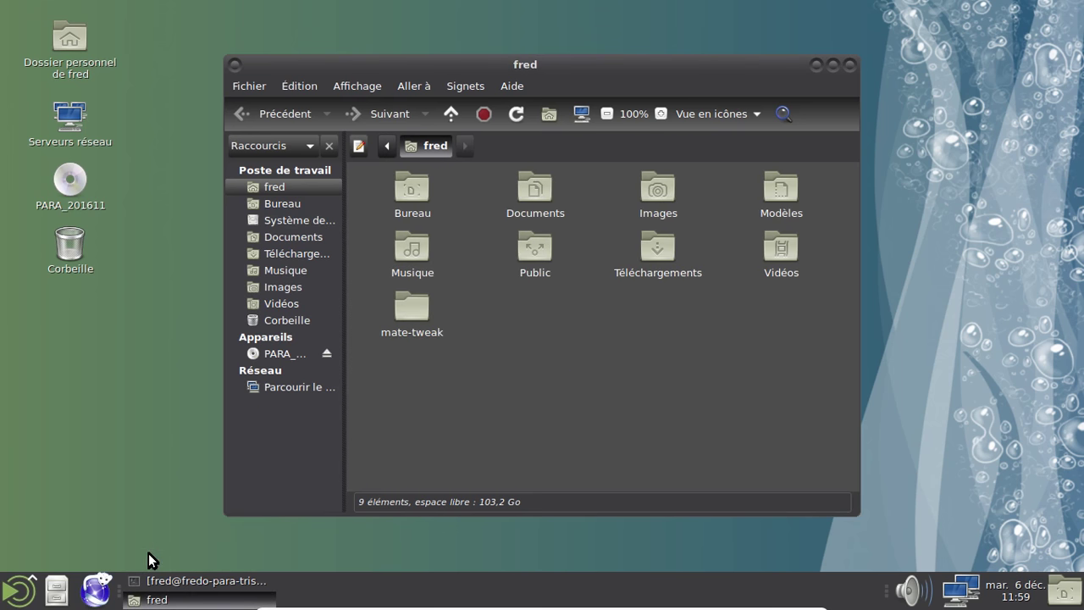
Bring the terminal forward, minimise the home folder window and return the shell to the home directory with cd
left_click(216, 582)
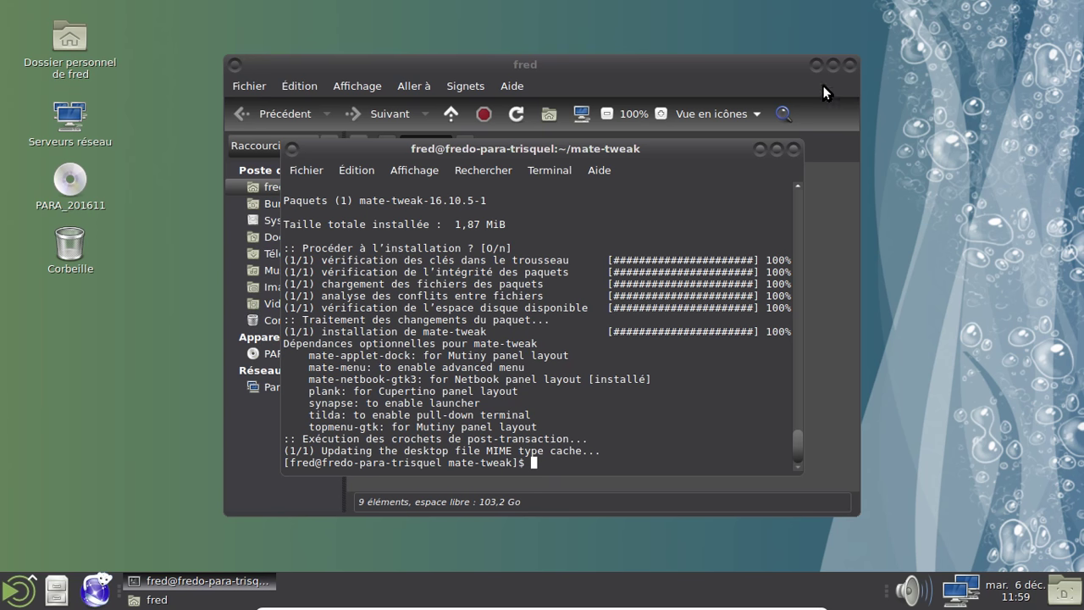
left_click(815, 65)
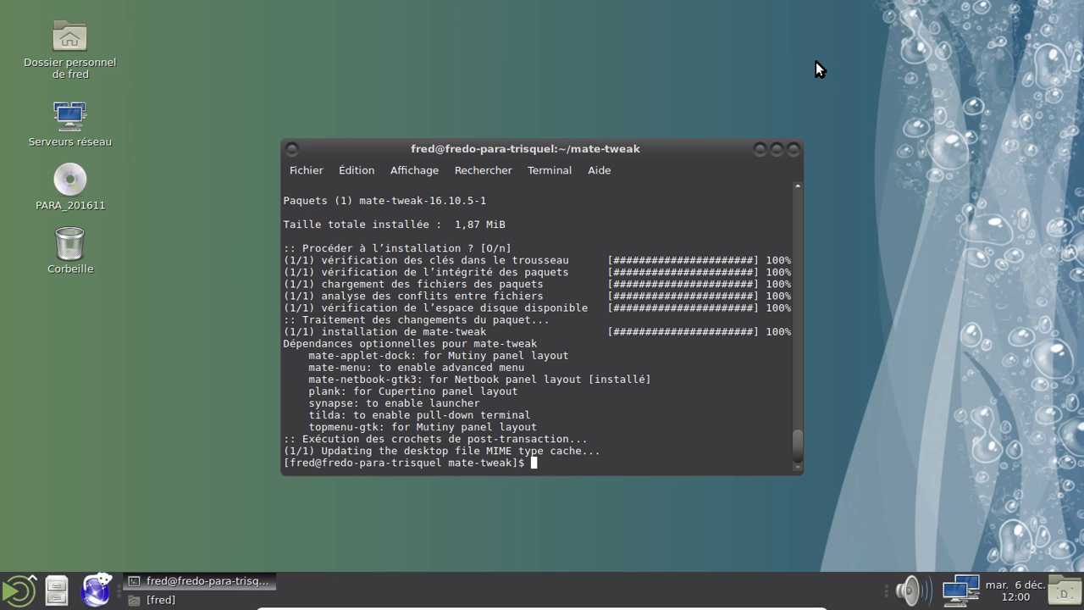
type("cd")
key("Return")
key("Up")
key("Up")
key("Up")
key("Up")
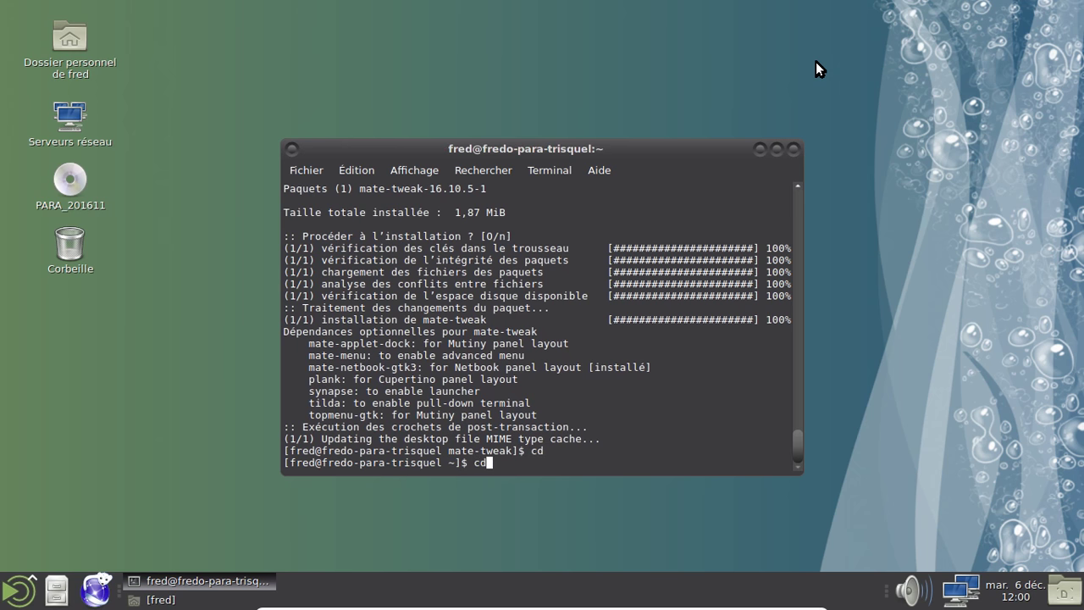
key("Up")
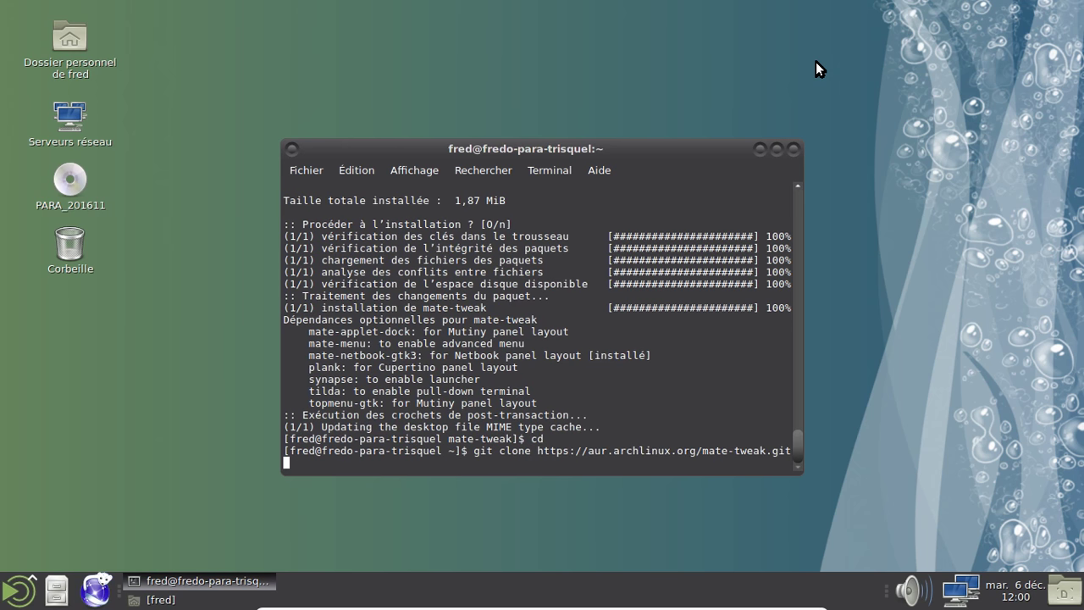
key("Left")
key("Left")
key("Left")
key("Left")
key("BackSpace")
key("BackSpace")
key("BackSpace")
key("BackSpace")
key("BackSpace")
key("BackSpace")
key("BackSpace")
key("BackSpace")
key("BackSpace")
key("BackSpace")
type("pamac")
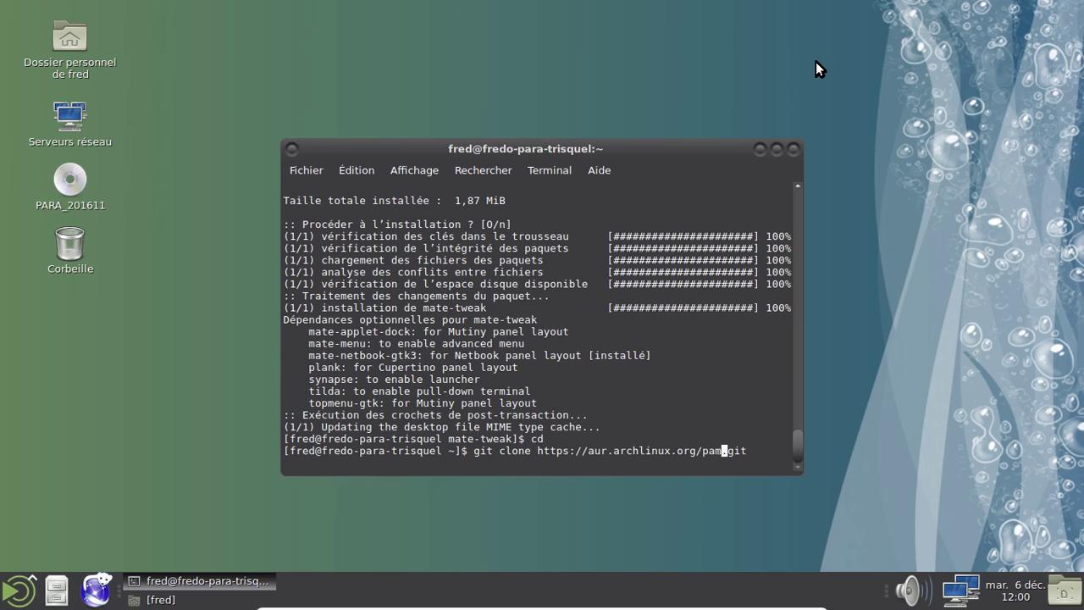
type("-aur")
key("Return")
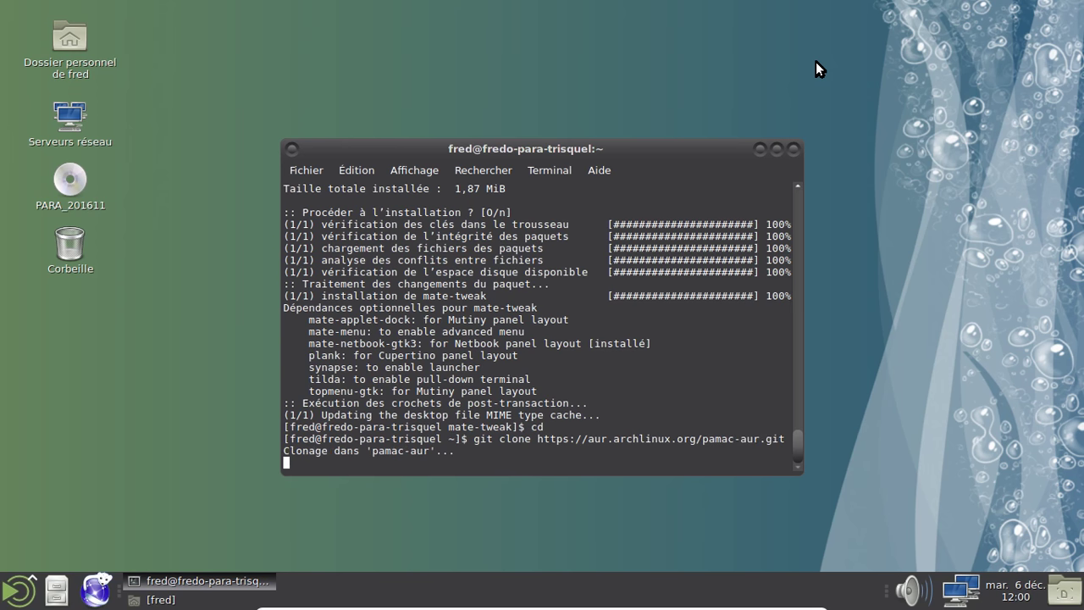
Change into the pamac-aur directory, build the package with makepkg -s and accept installing the missing dependencies
type("cd pa")
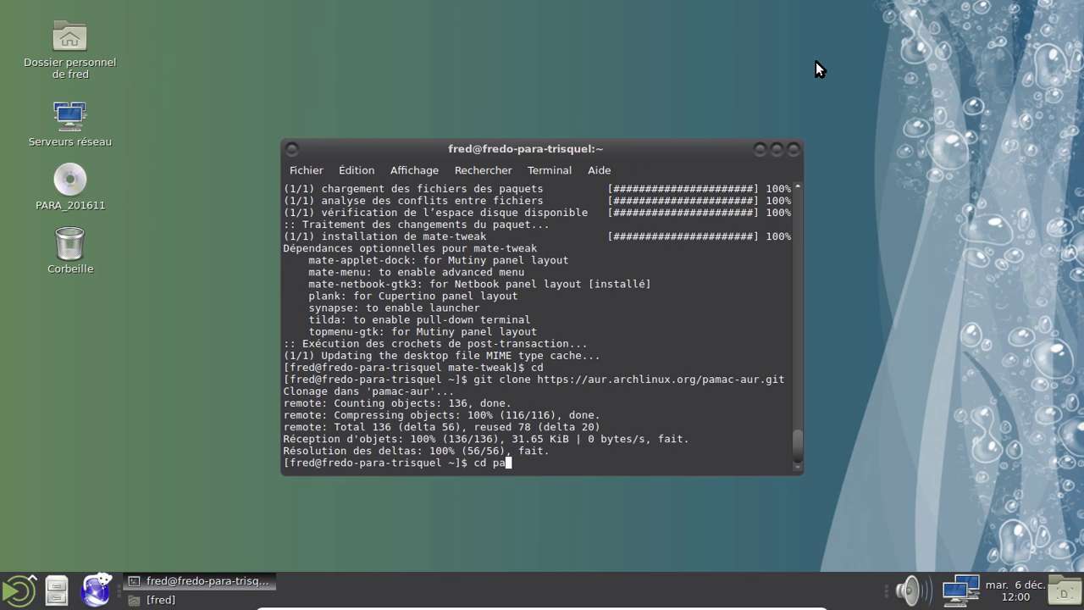
key("Tab")
key("Return")
type("ma")
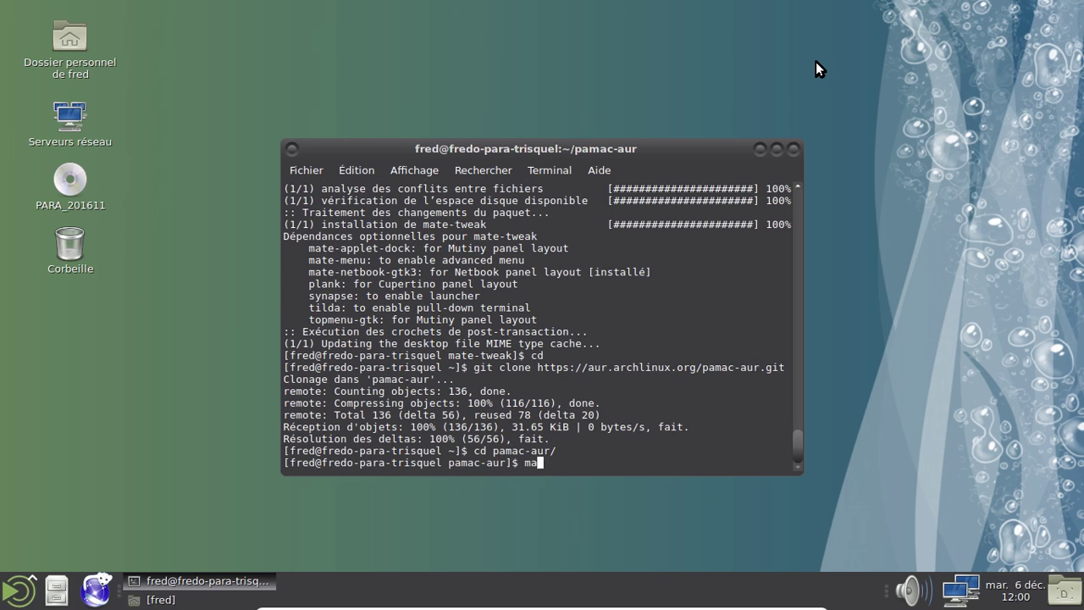
type("kepkg -si")
key("BackSpace")
key("Return")
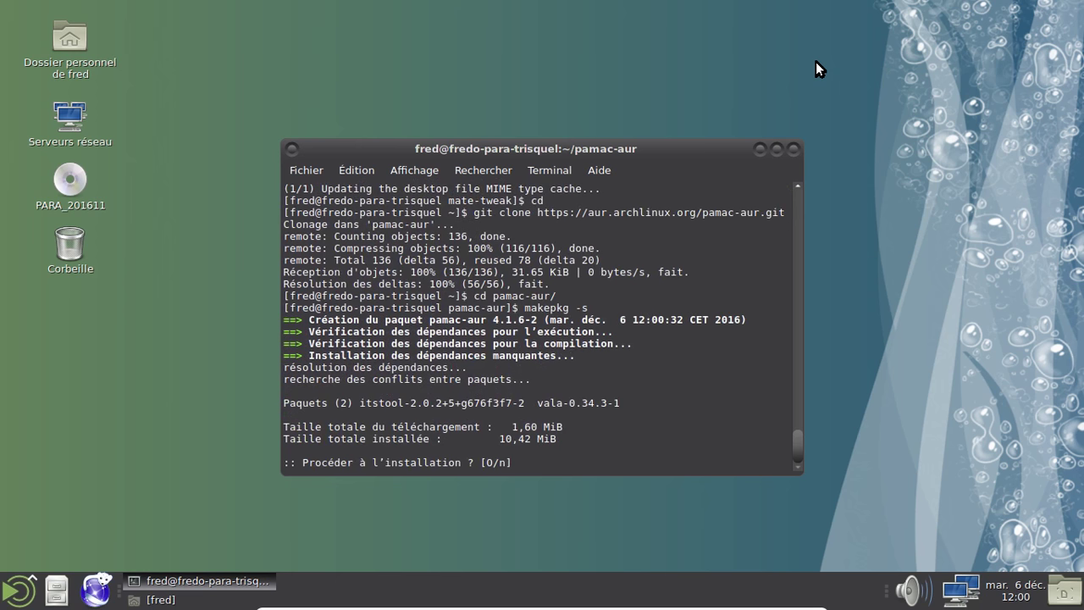
key("Return")
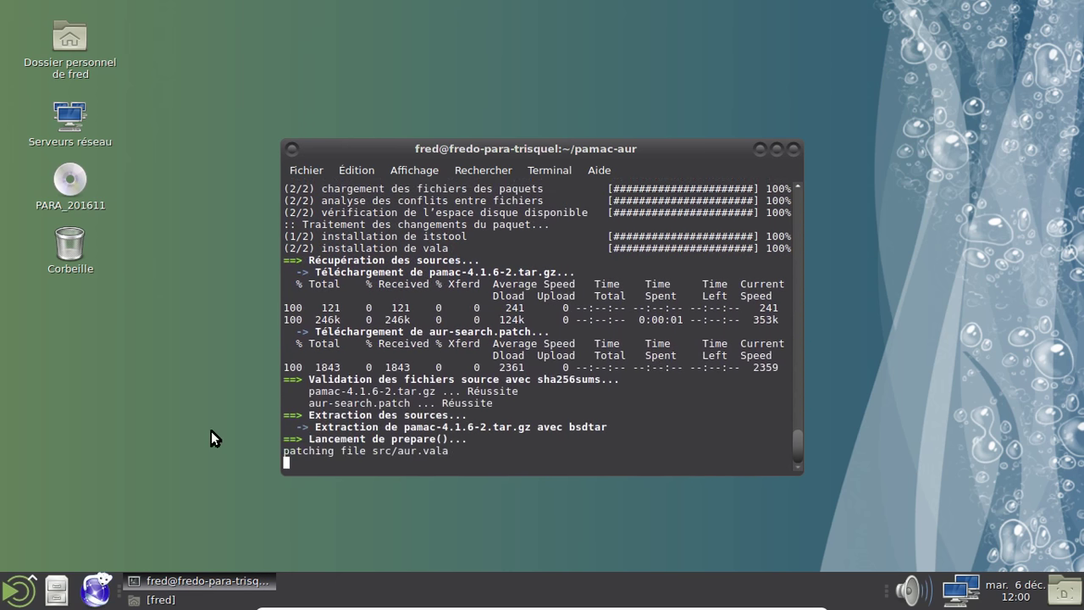
Open LibreOffice Writer, check its version information in the About dialog, and close Writer
left_click(19, 590)
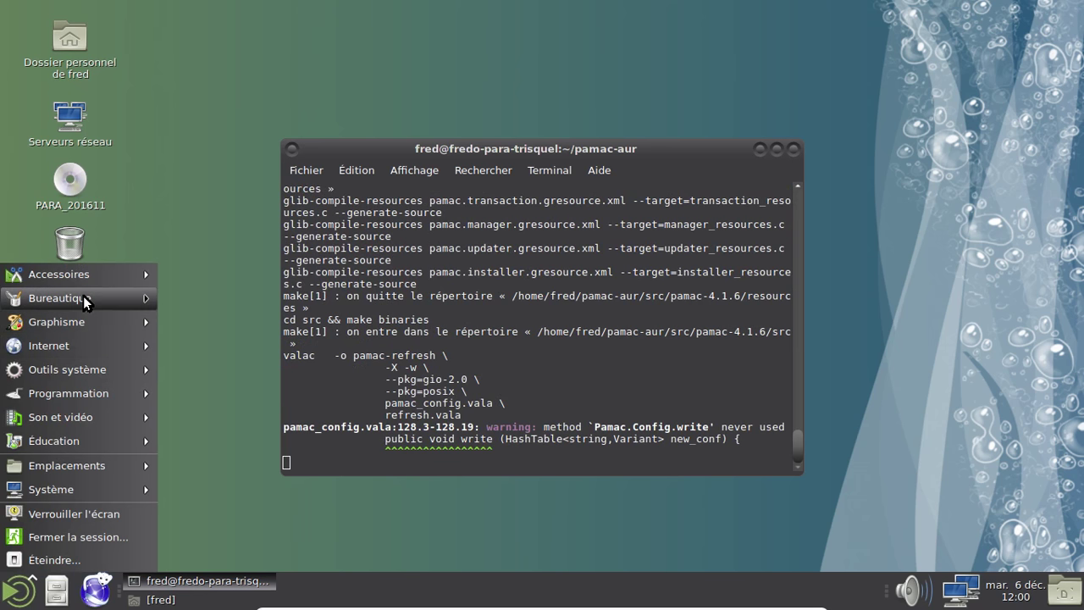
mouse_move(92, 299)
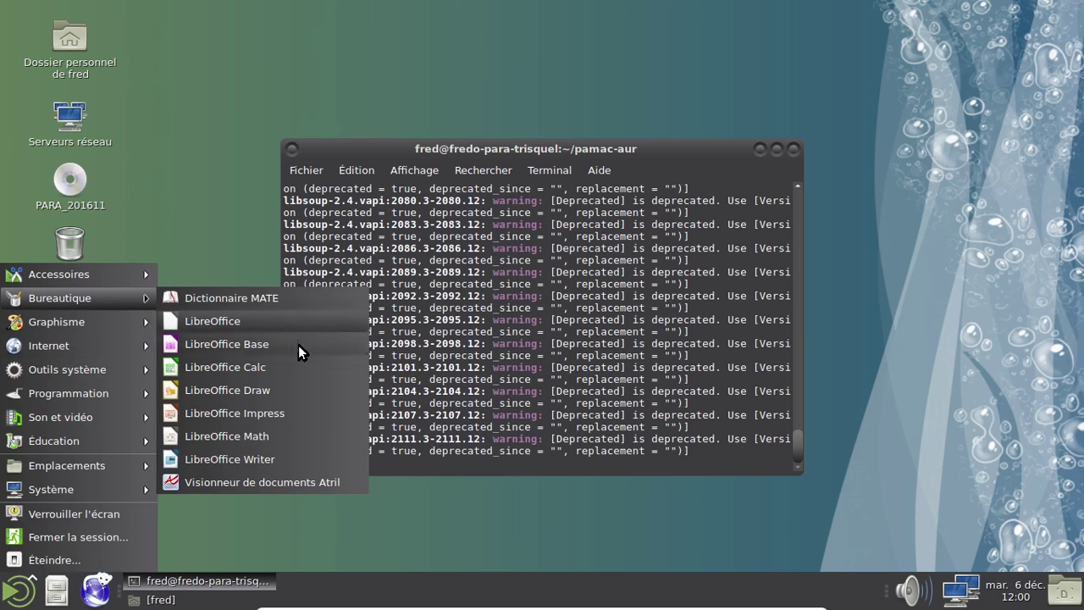
left_click(272, 458)
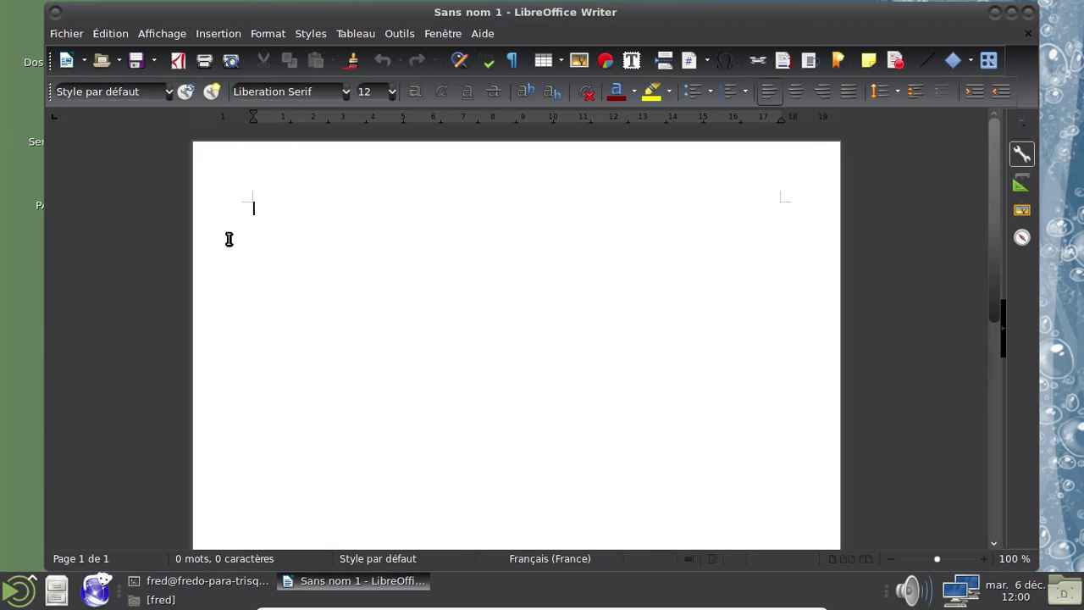
left_click(489, 33)
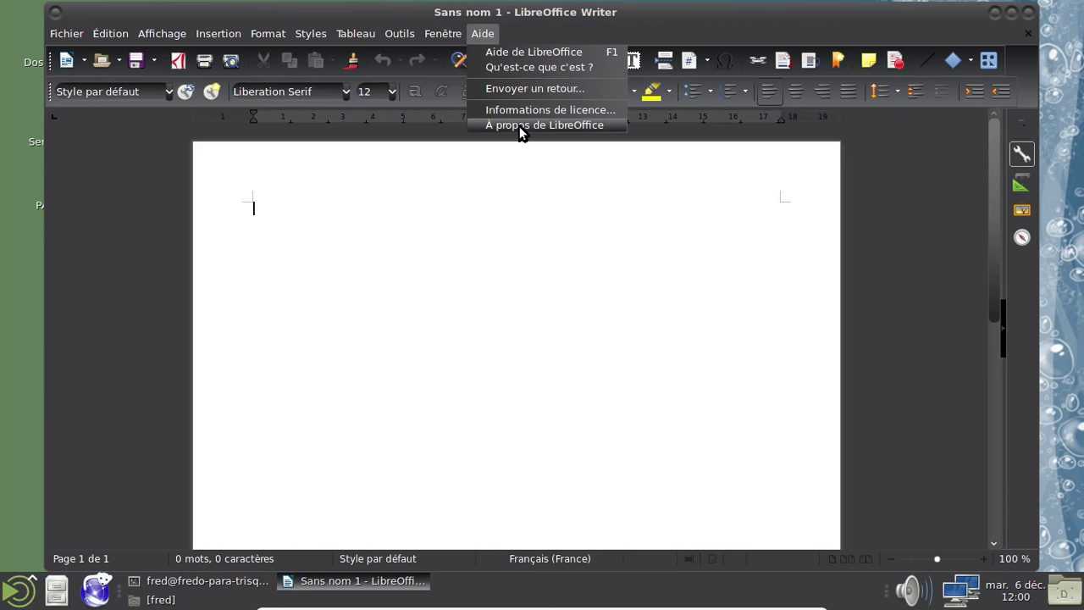
left_click(521, 127)
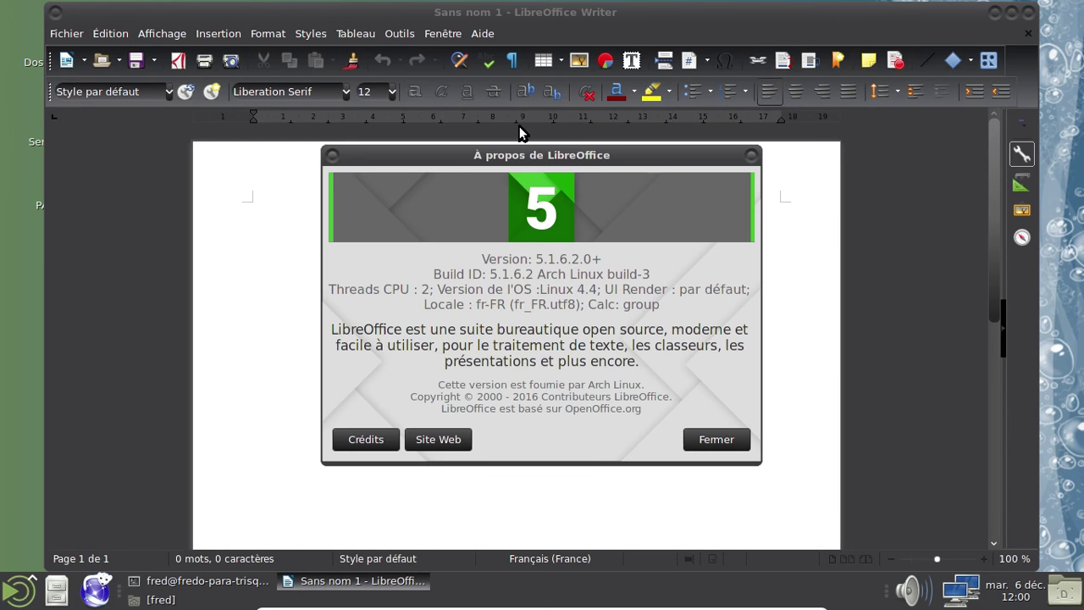
left_click(751, 155)
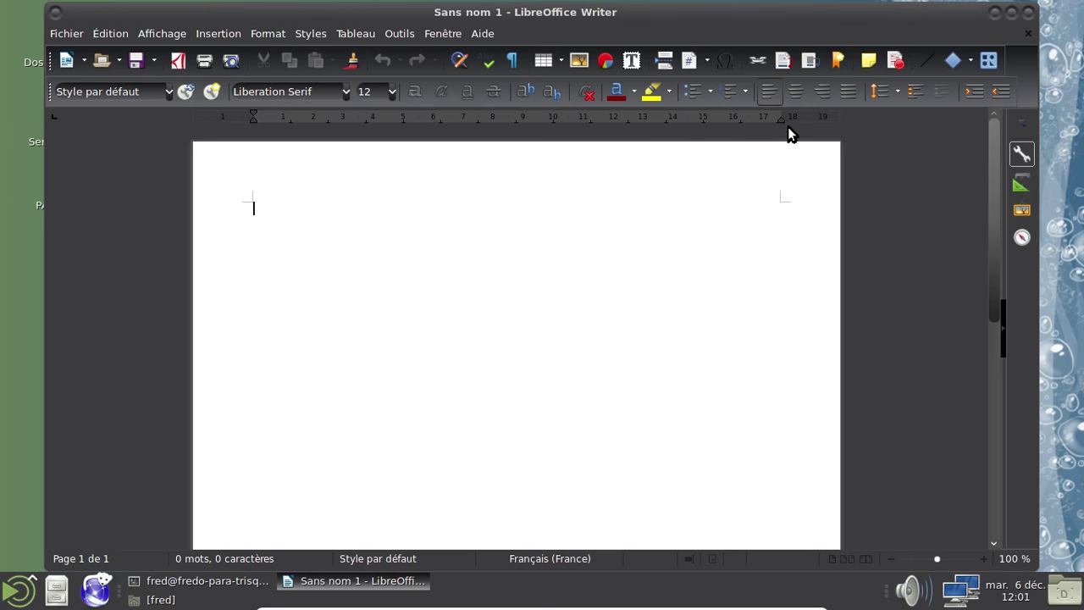
left_click(1030, 13)
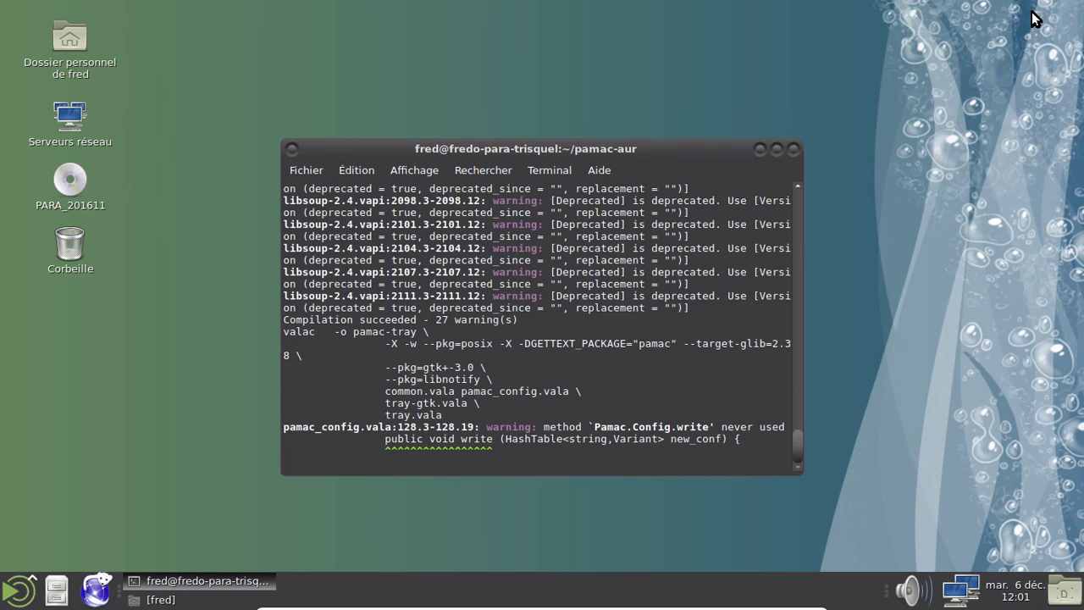
Look through the installed application categories, open MATE System Monitor to check its system information, and close it
left_click(19, 590)
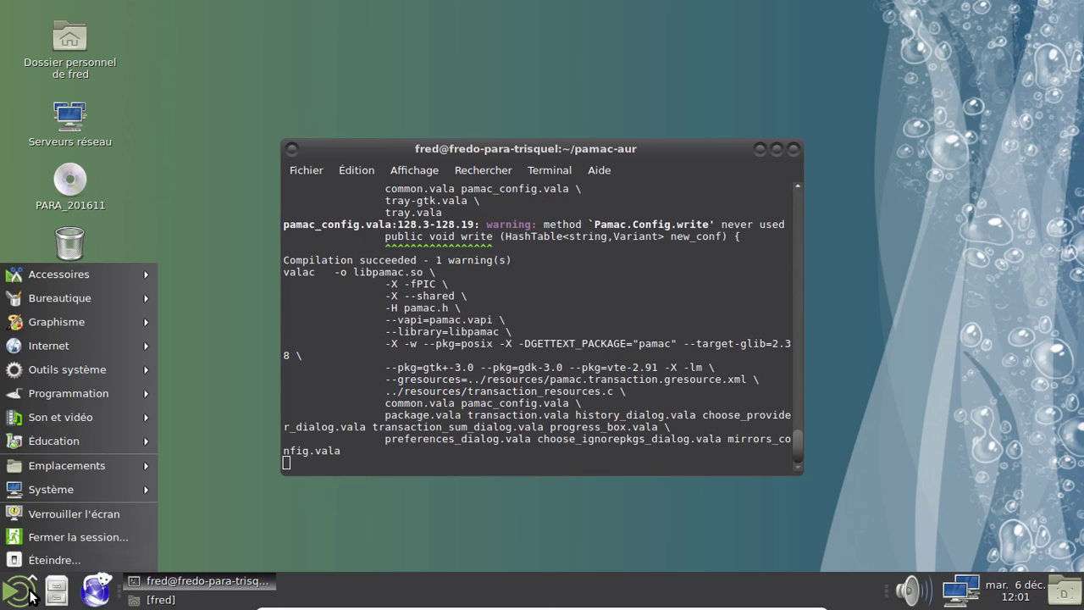
mouse_move(82, 321)
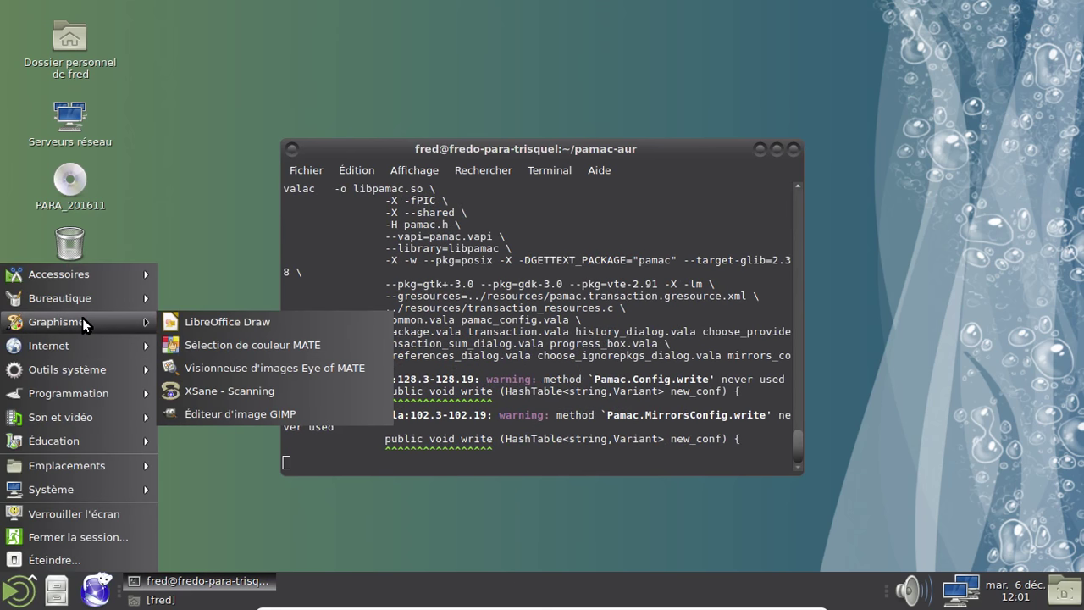
mouse_move(80, 423)
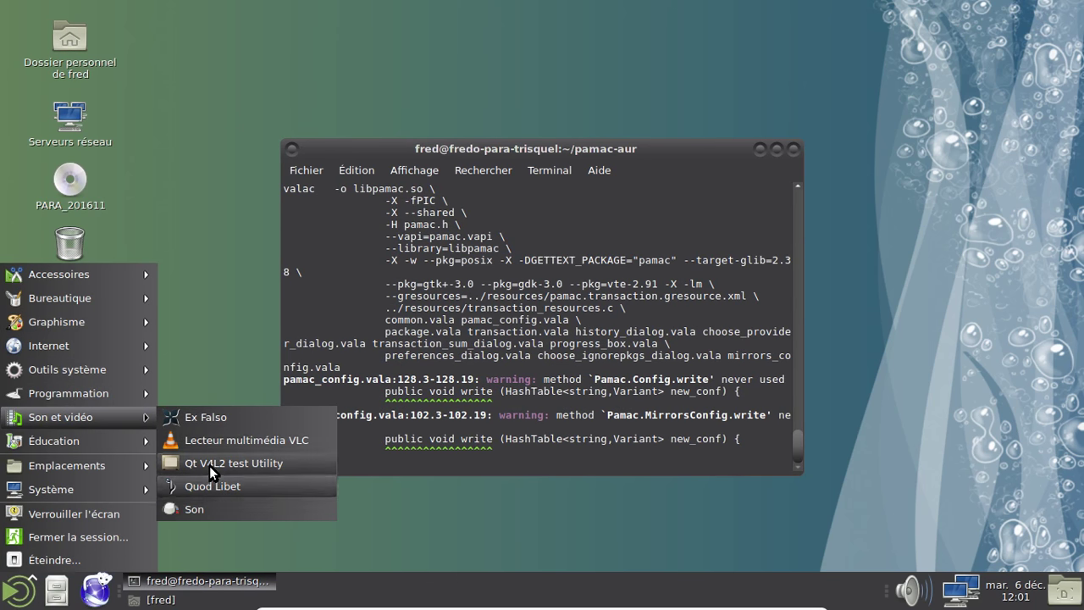
mouse_move(99, 440)
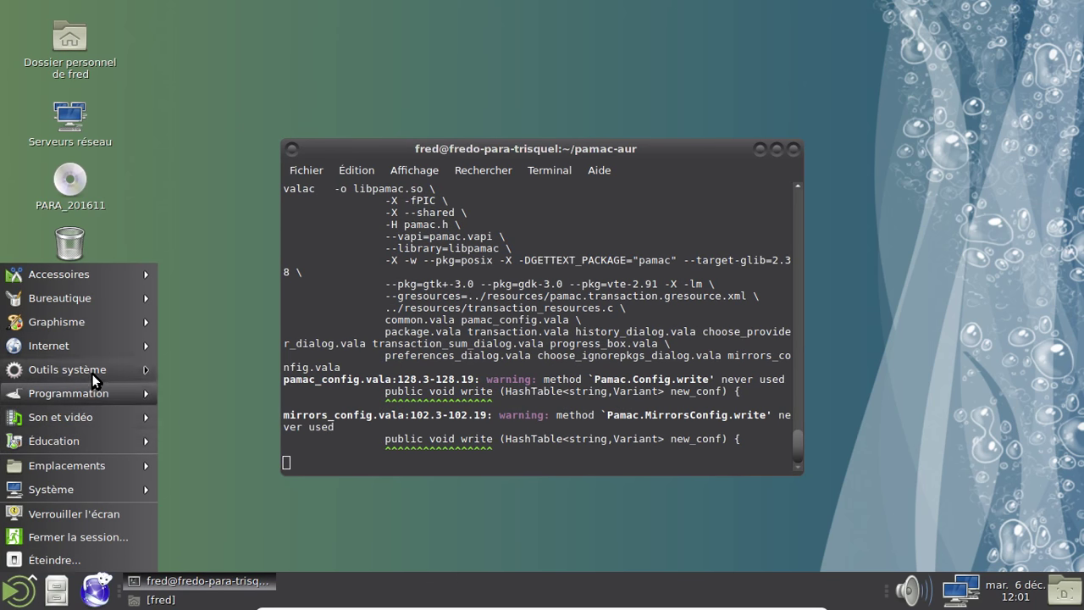
mouse_move(91, 372)
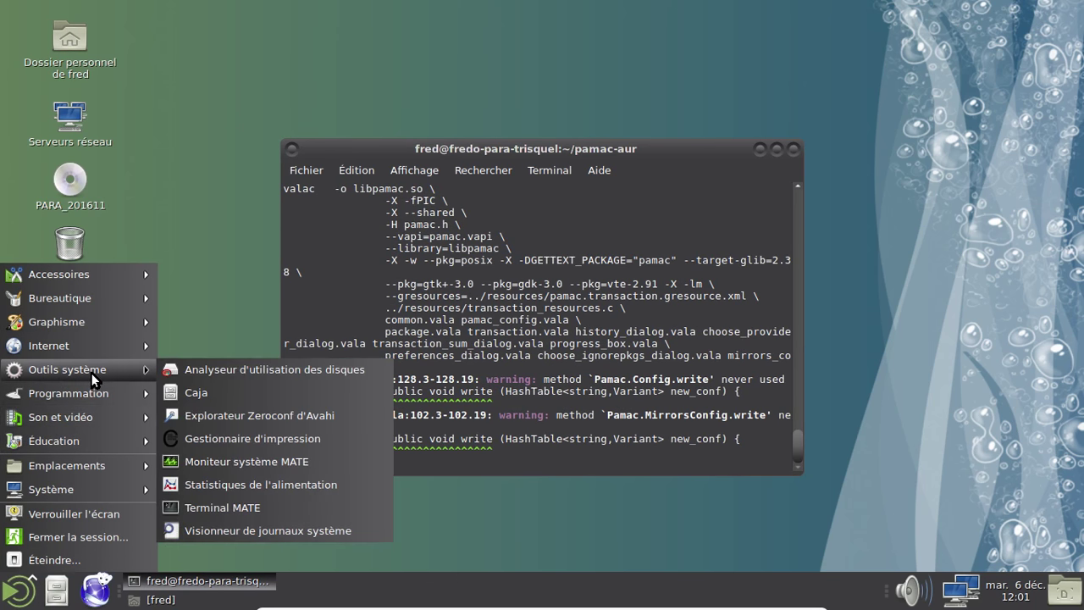
left_click(234, 461)
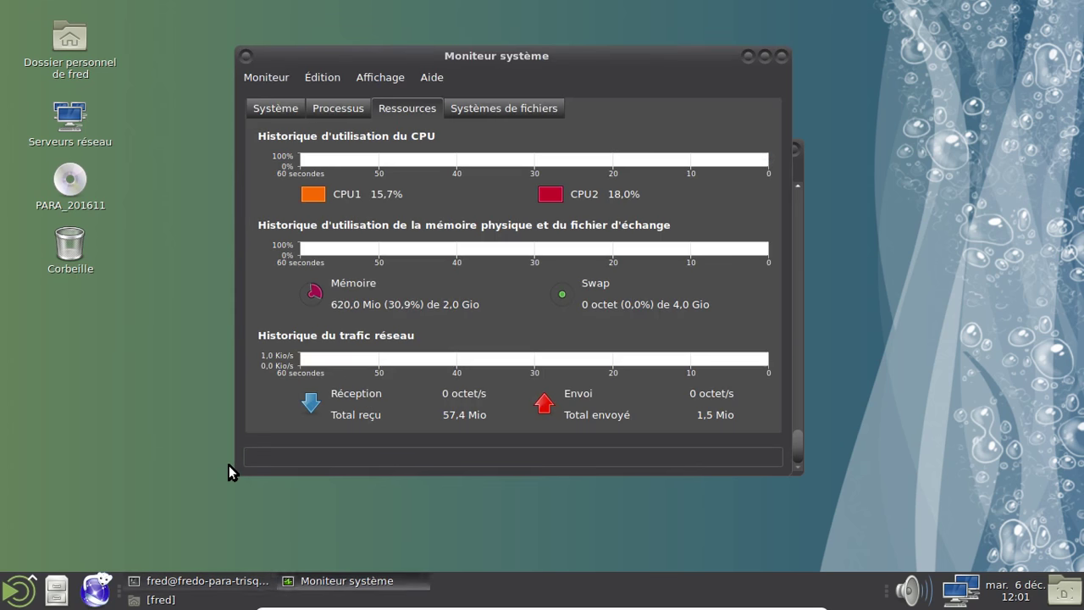
left_click(277, 107)
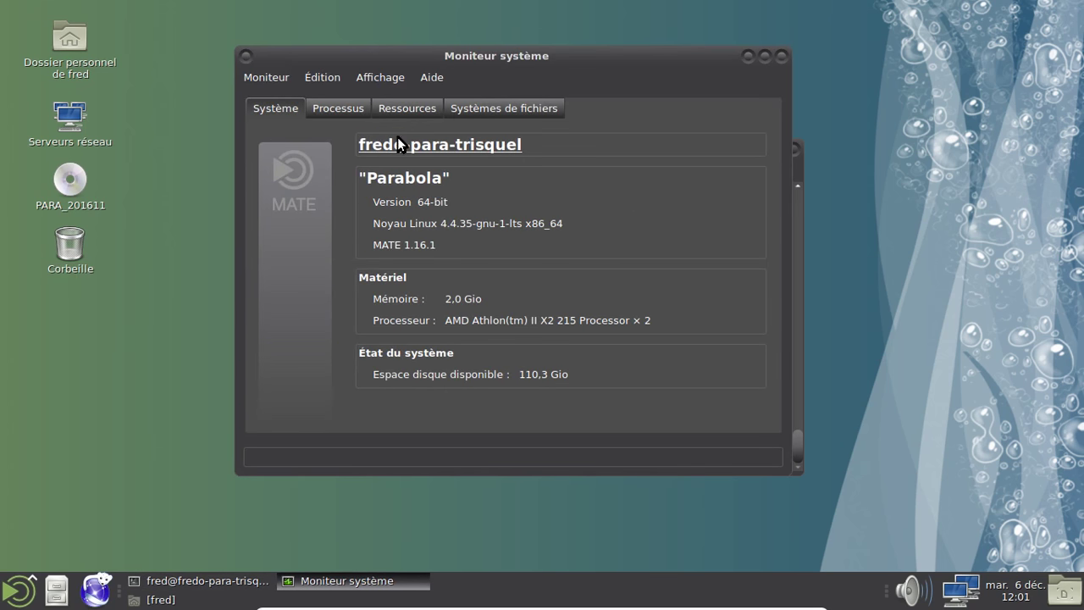
left_click(781, 57)
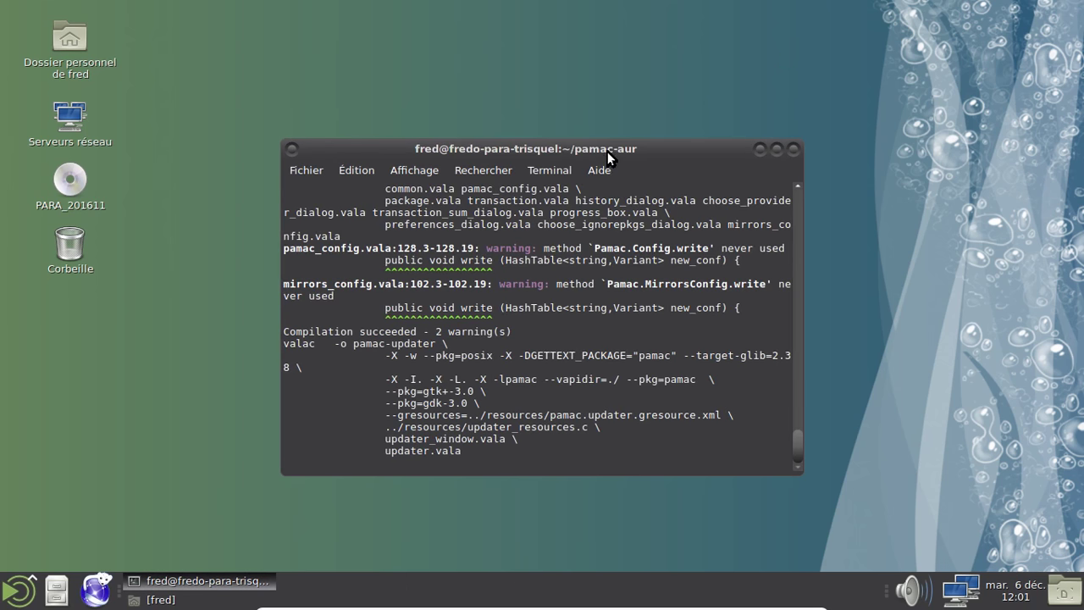
left_click_drag(607, 150, 586, 108)
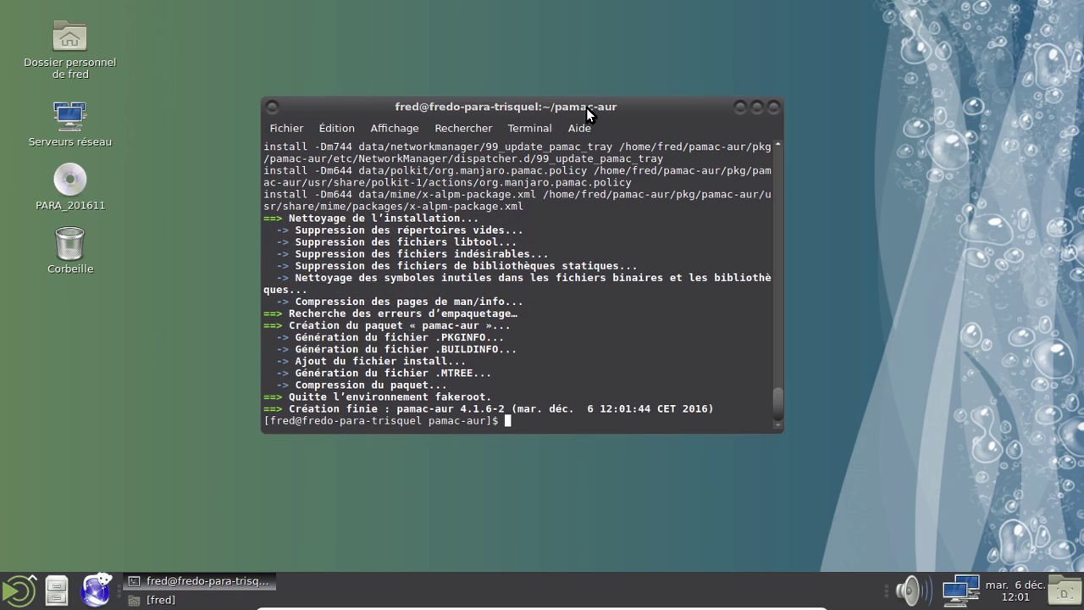
type("makepkg -s")
key("Up")
key("BackSpace")
key("BackSpace")
key("BackSpace")
key("BackSpace")
key("BackSpace")
key("BackSpace")
key("BackSpace")
key("BackSpace")
key("BackSpace")
key("BackSpace")
key("BackSpace")
key("BackSpace")
key("BackSpace")
Install the freshly built pamac-aur package with sudo pacman -U, accept the installation, and close the terminal
type("su")
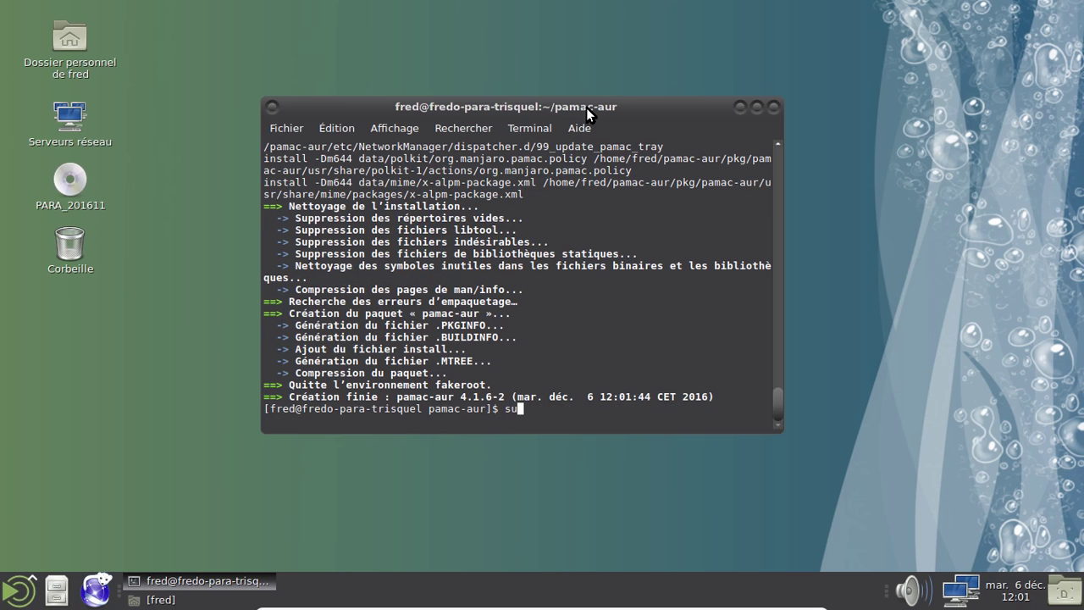
type("do pacman -U pama")
key("Tab")
key("Return")
key("Return")
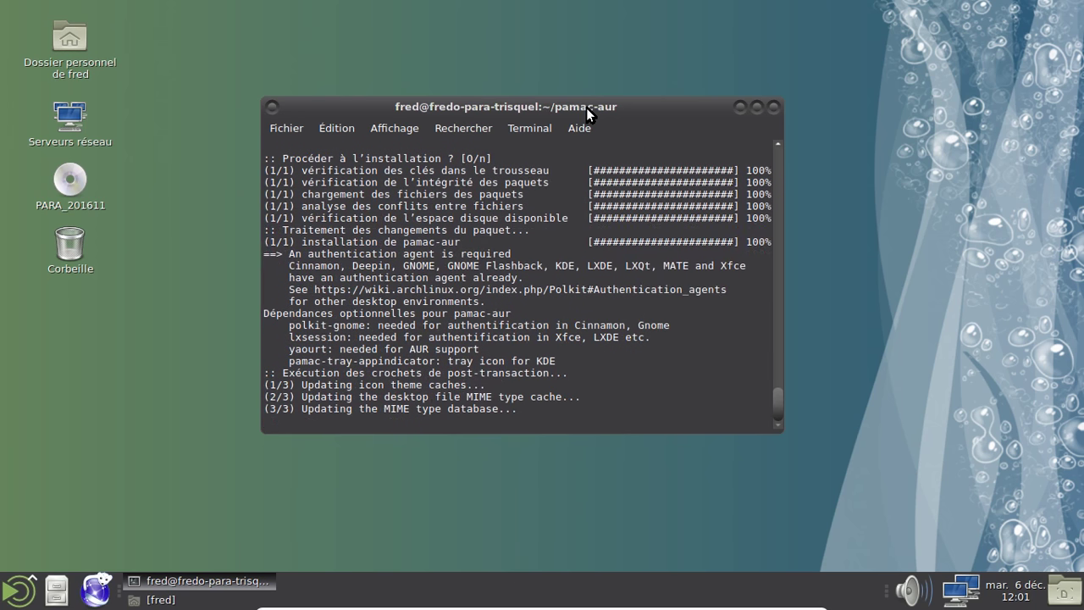
left_click(773, 108)
Open the Pamac package manager and filter the packages by state to list the orphans
left_click(19, 590)
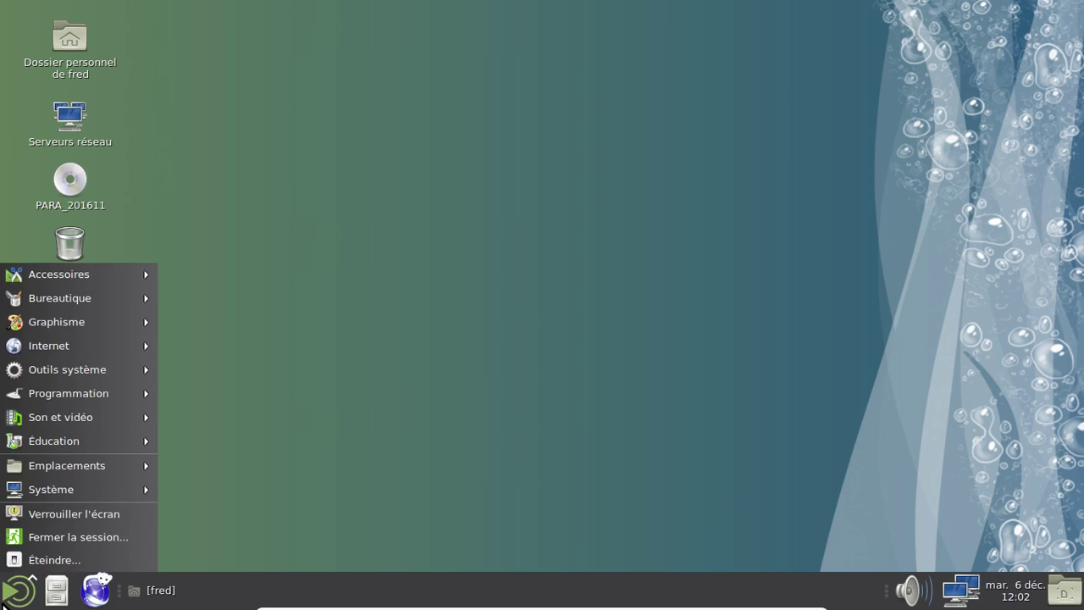
mouse_move(73, 361)
left_click(241, 354)
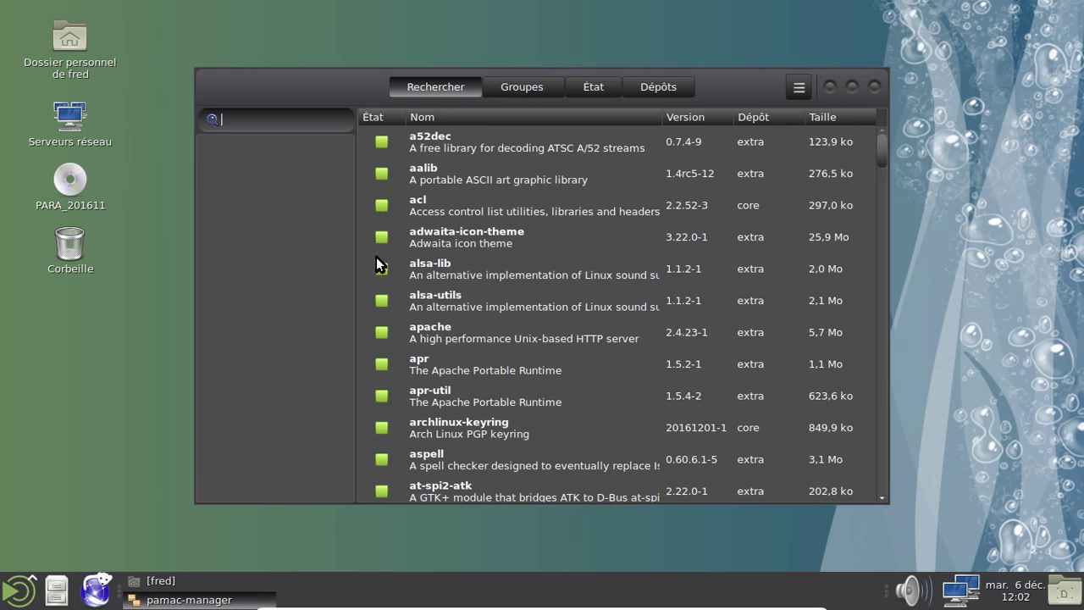
left_click(592, 84)
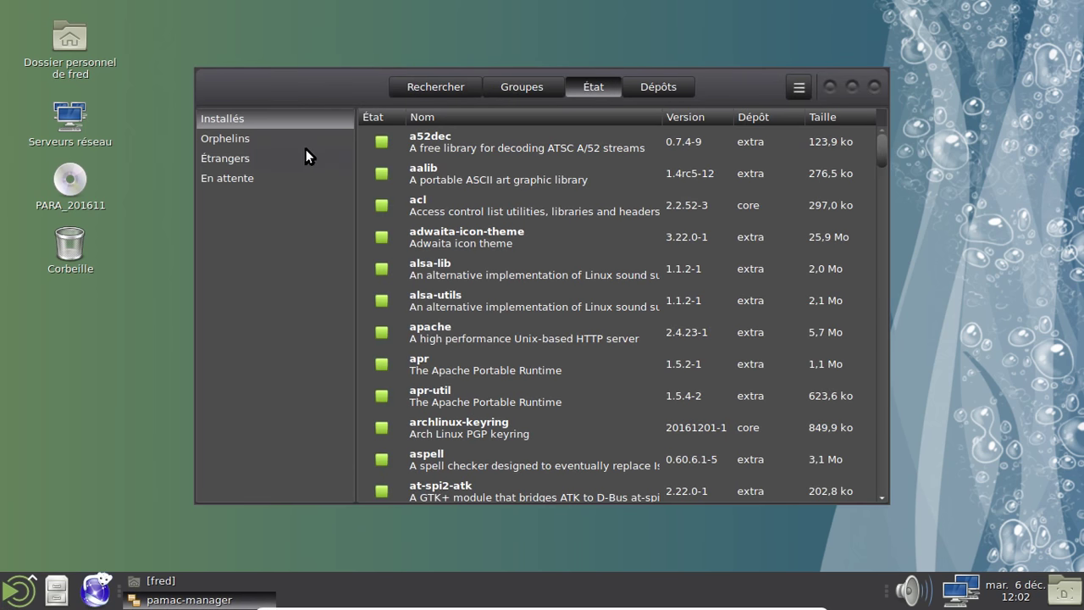
left_click(287, 140)
Uninstall the orphan packages itstool, python-distutils-extra and vala together, validating the transaction
left_click(416, 142)
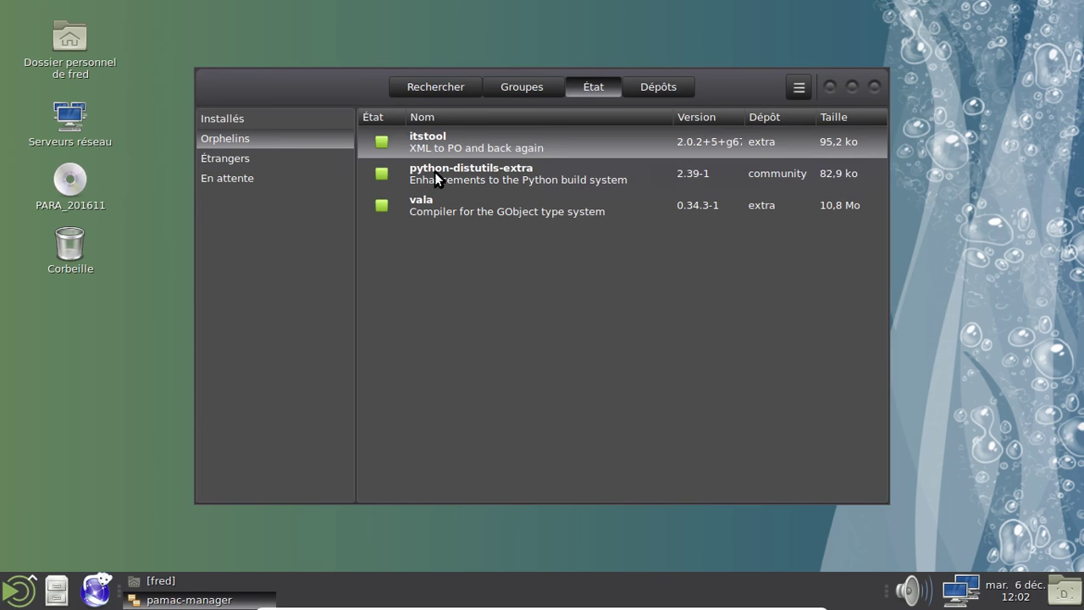
left_click(449, 204, "shift")
right_click(450, 205)
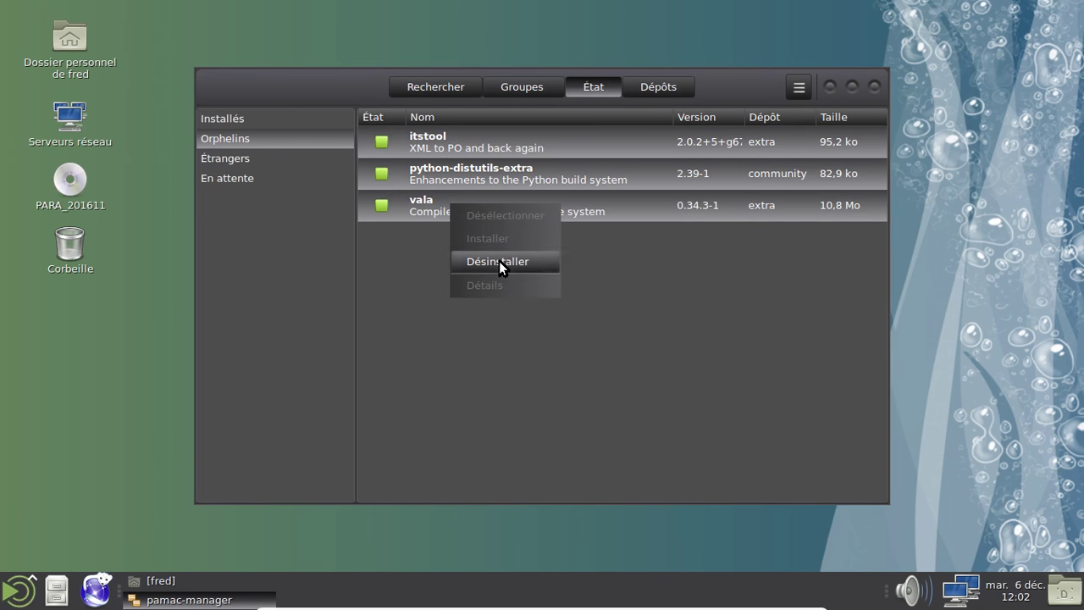
left_click(499, 263)
left_click(781, 483)
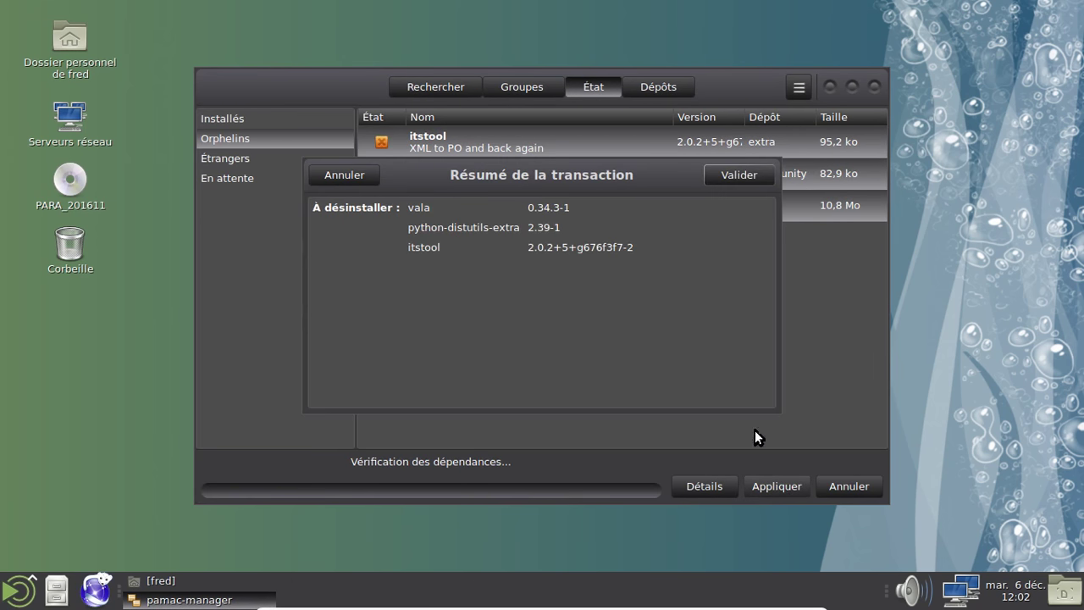
left_click(738, 174)
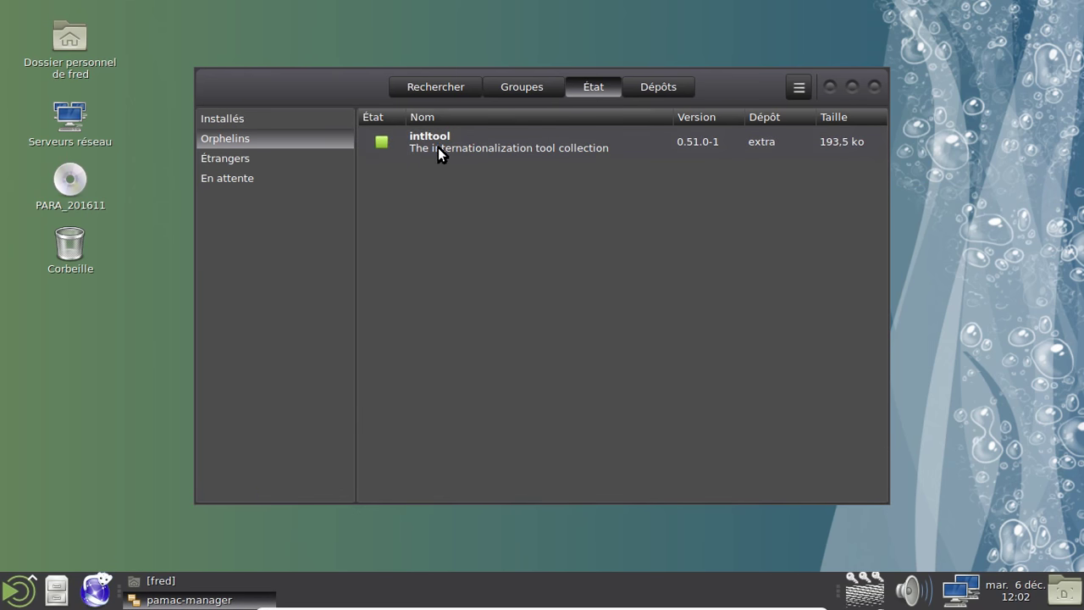
Uninstall the remaining orphan packages intltool and perl-xml-parser one after the other, validating each transaction
left_click(382, 142)
left_click(764, 482)
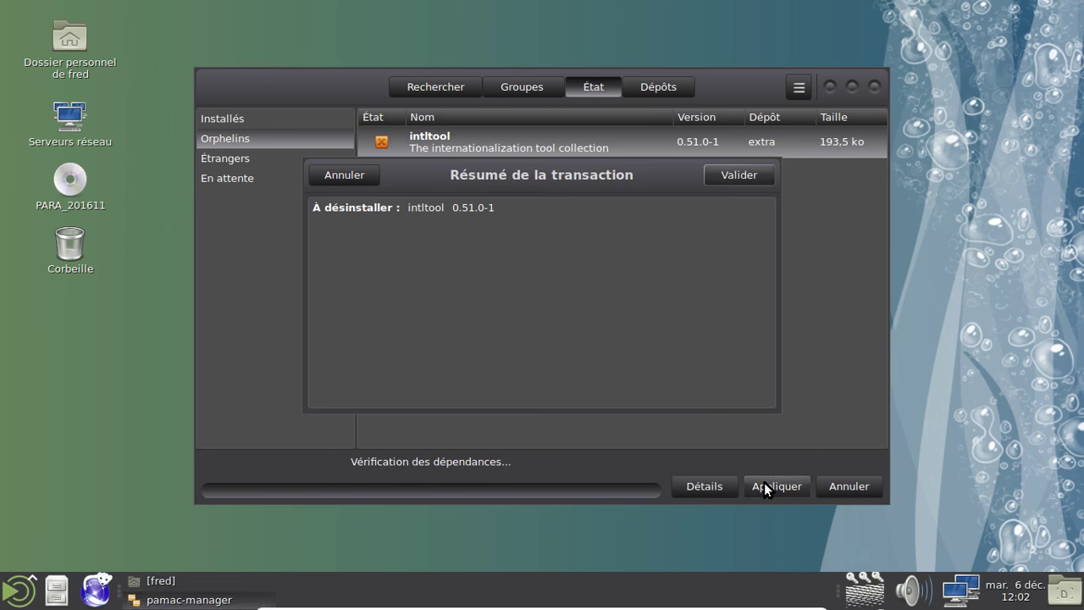
left_click(715, 179)
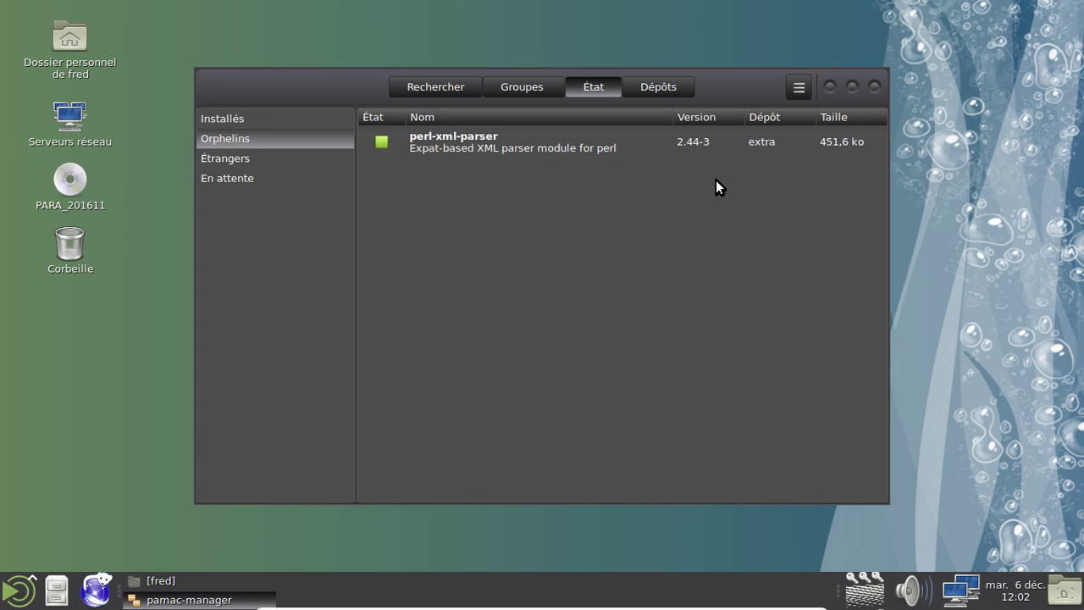
right_click(530, 149)
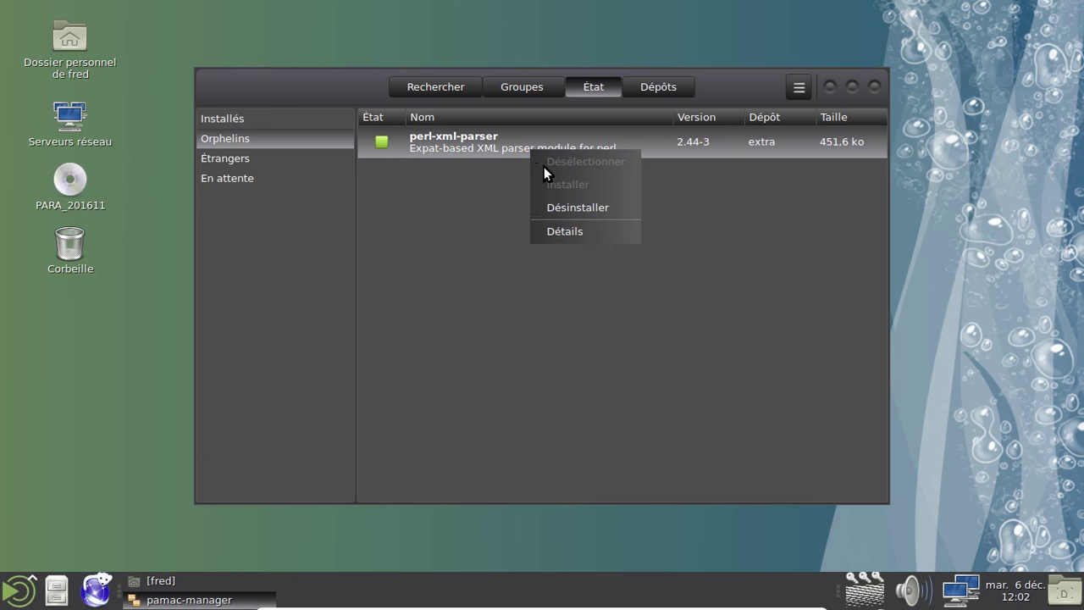
left_click(583, 207)
left_click(761, 481)
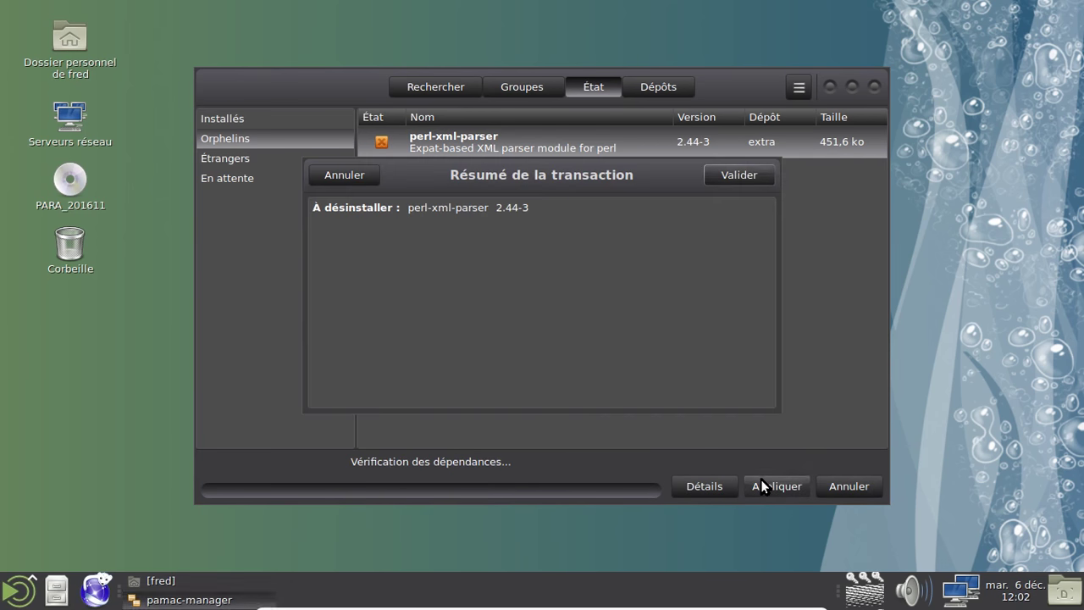
left_click(727, 174)
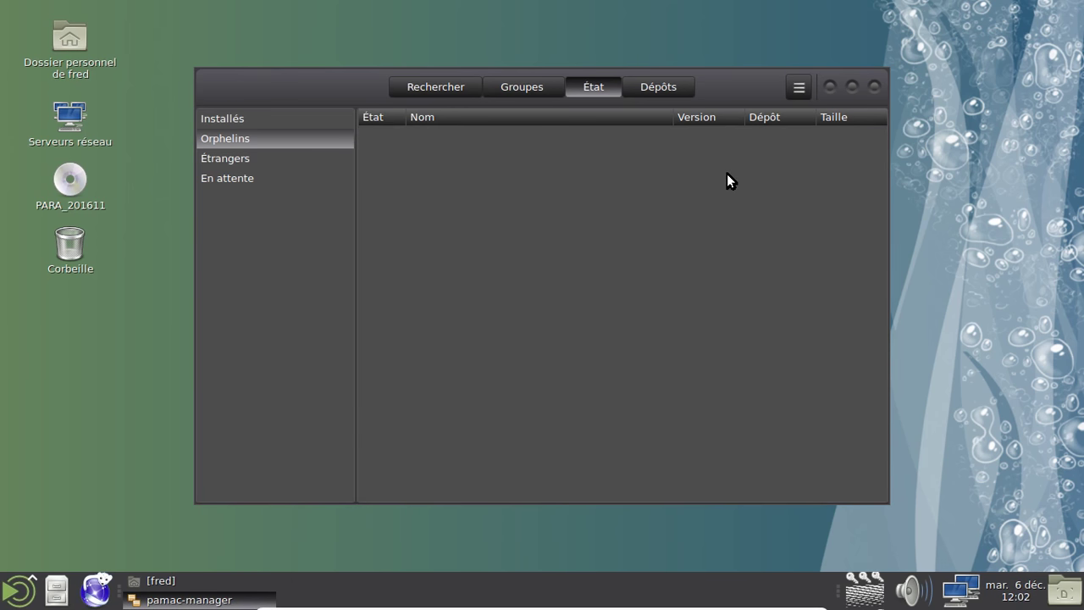
Search the packages for ublock, install iceweasel-ublock-origin, and close the package manager
left_click(440, 87)
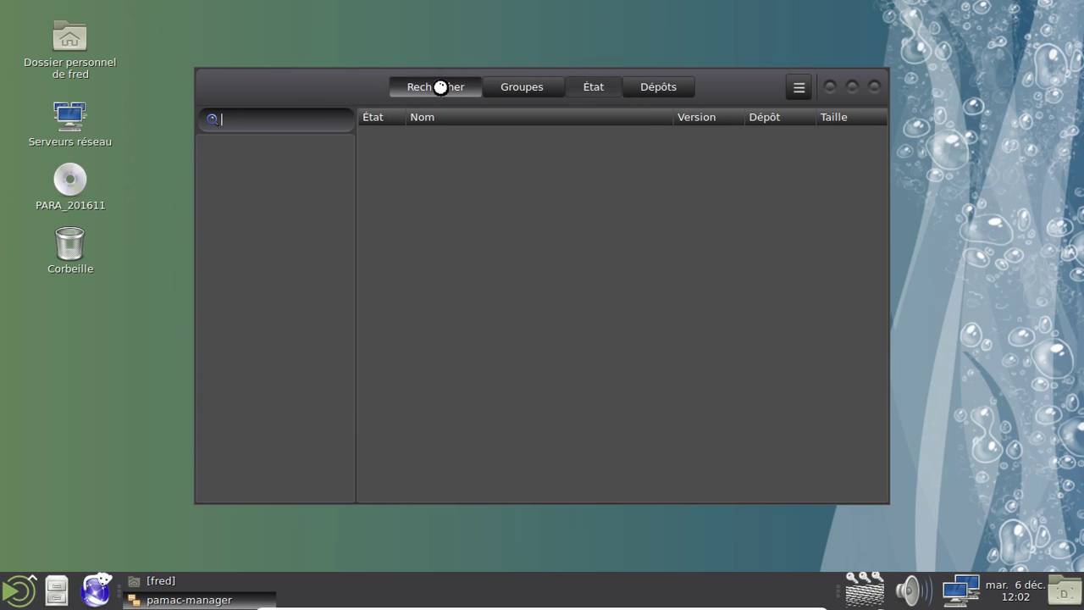
type("ublock")
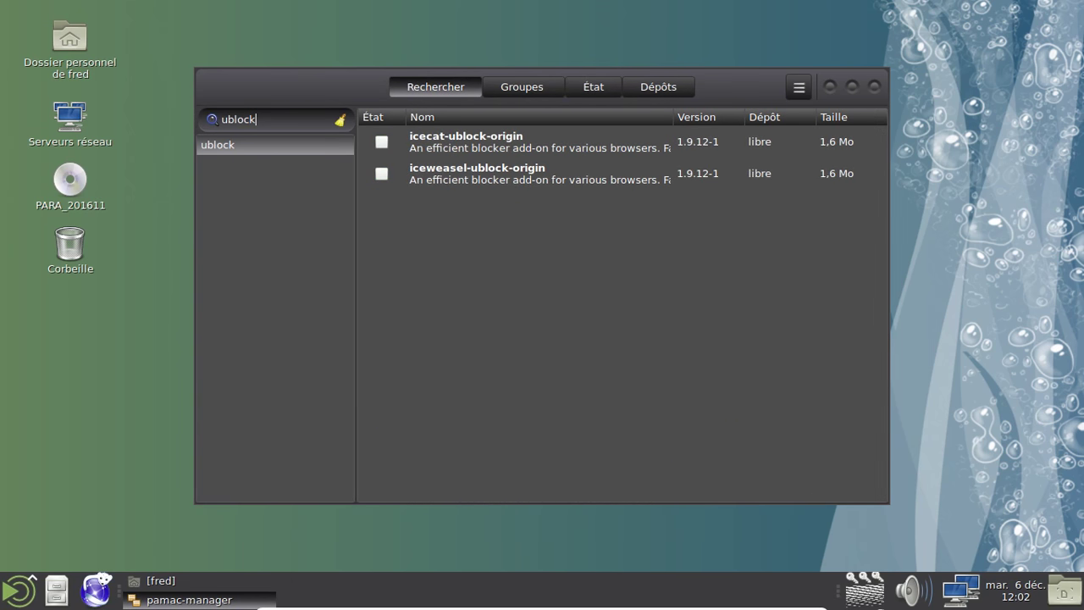
left_click(382, 173)
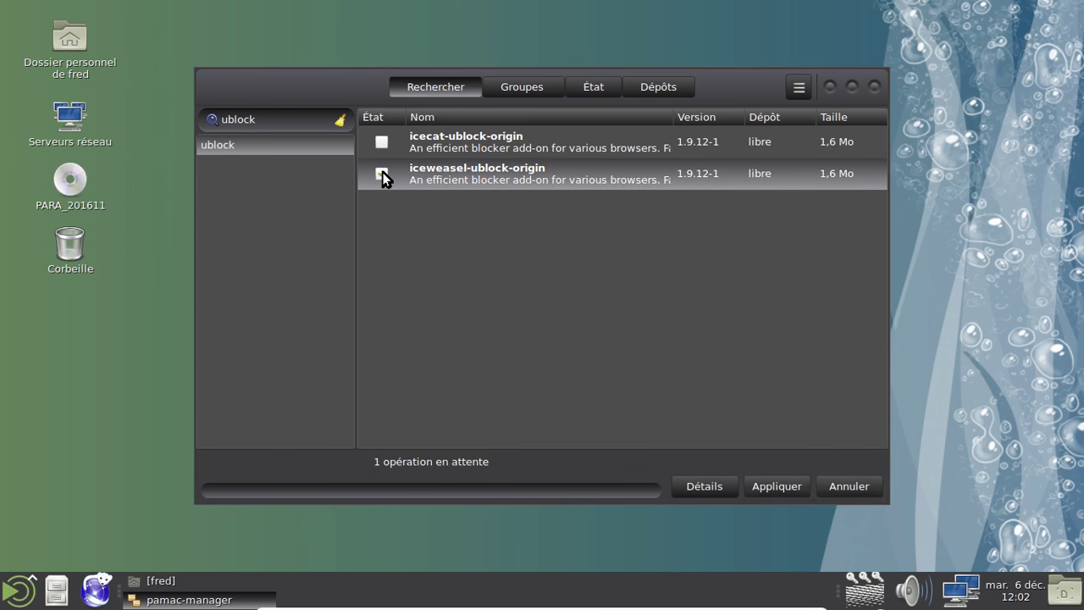
left_click(773, 483)
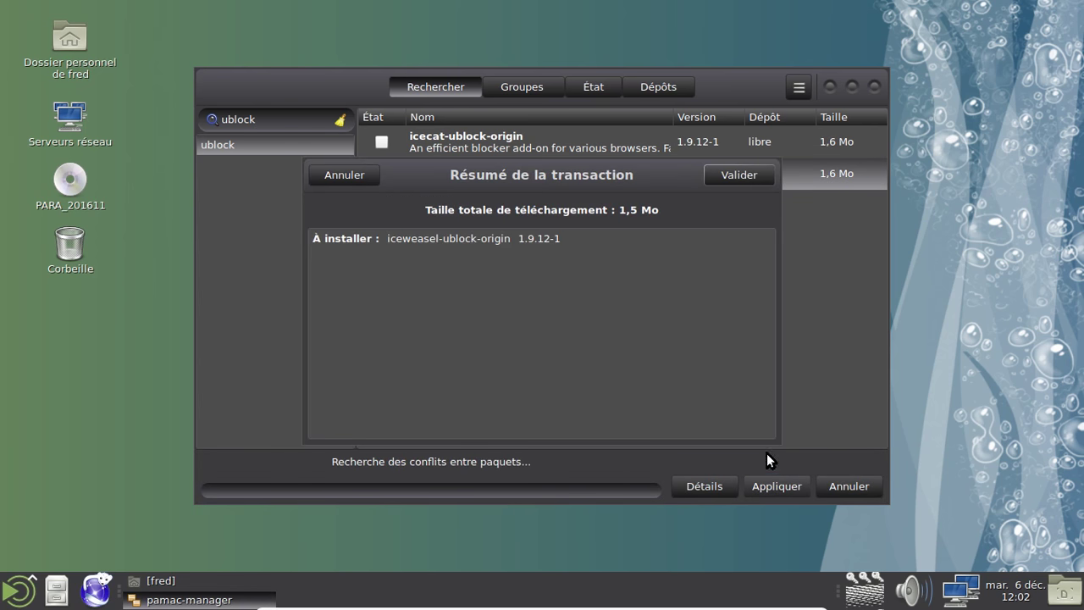
left_click(740, 178)
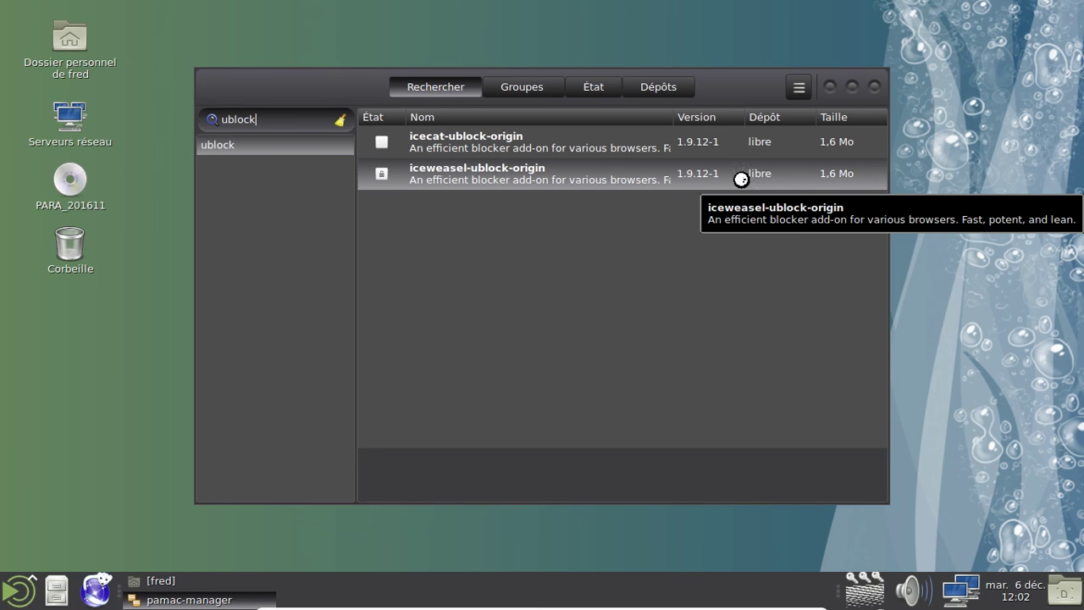
left_click(875, 87)
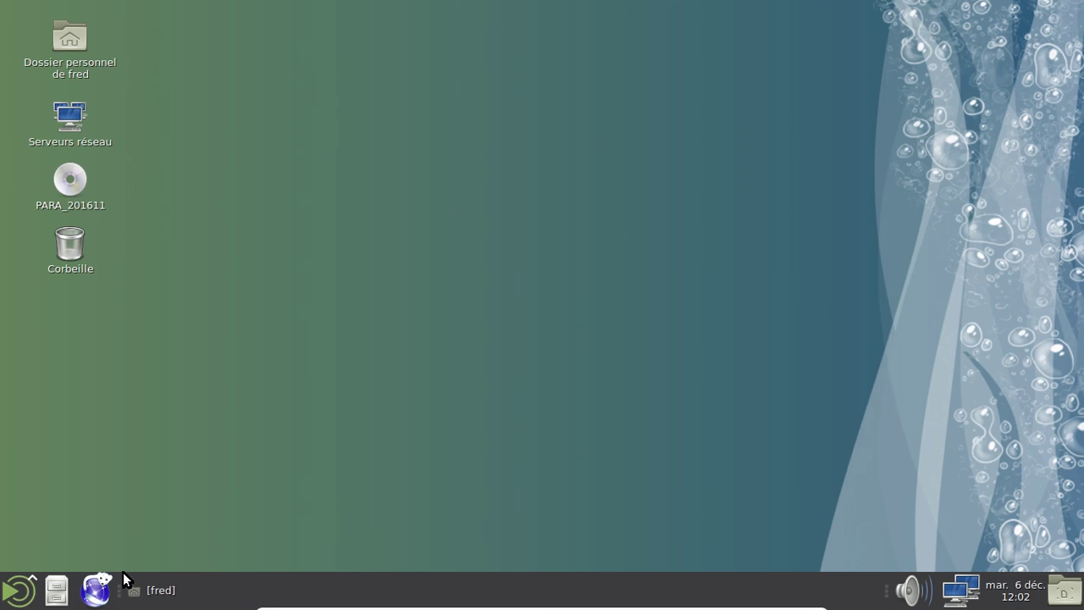
Open Iceweasel, take its window out of the maximized state, and view the installed extensions in the add-ons manager
left_click(95, 589)
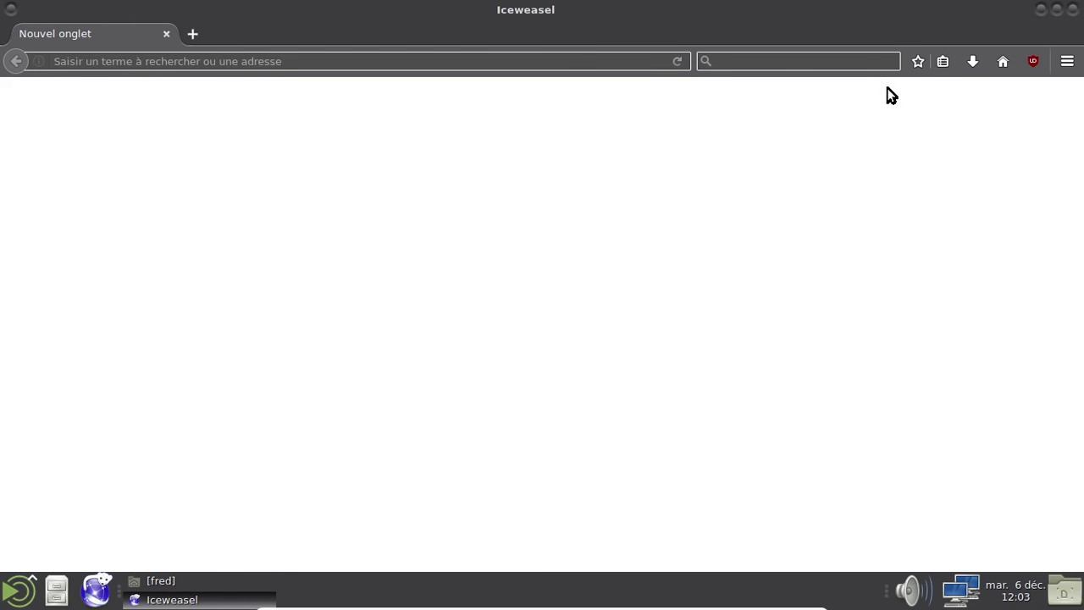
left_click(1056, 10)
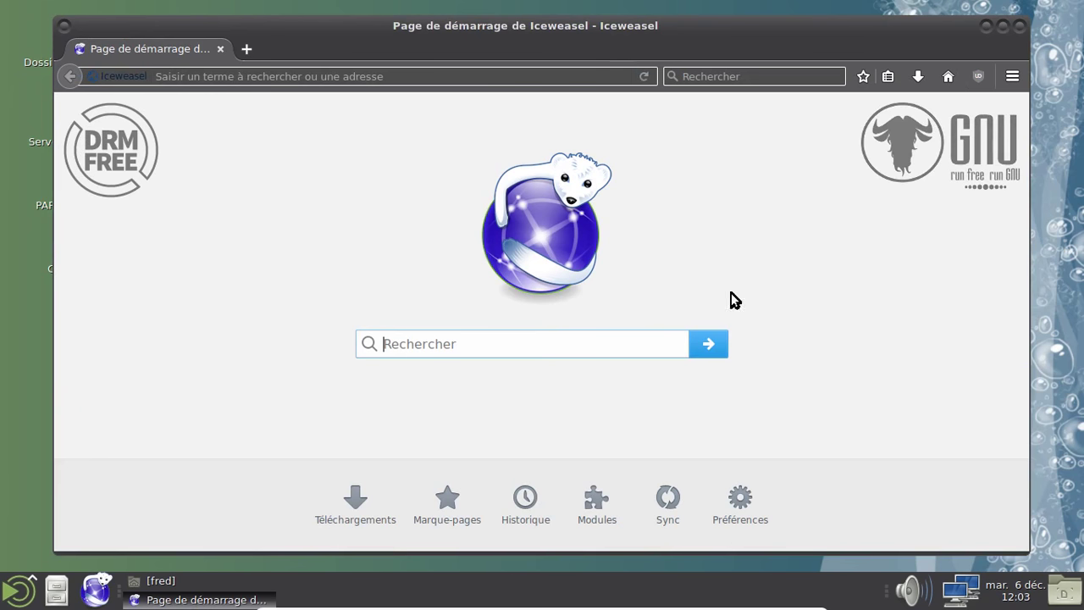
left_click(1012, 76)
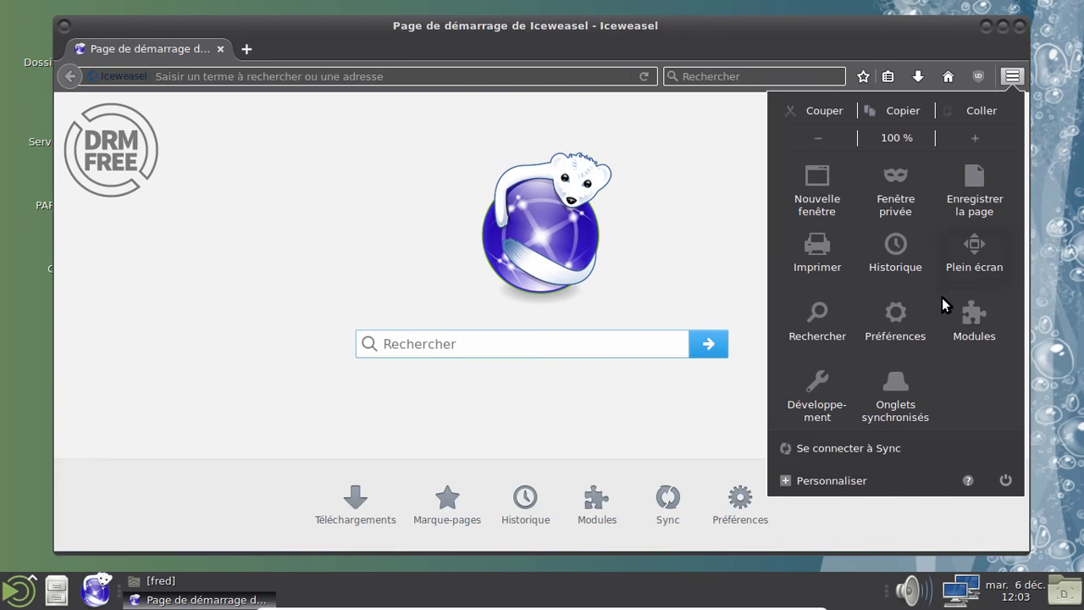
left_click(962, 327)
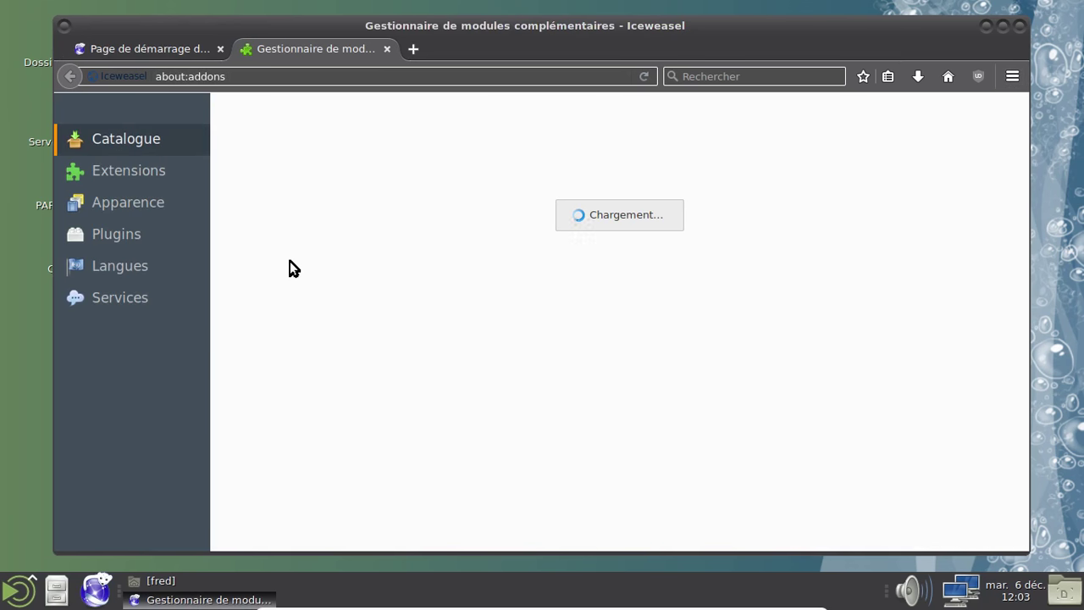
left_click(171, 177)
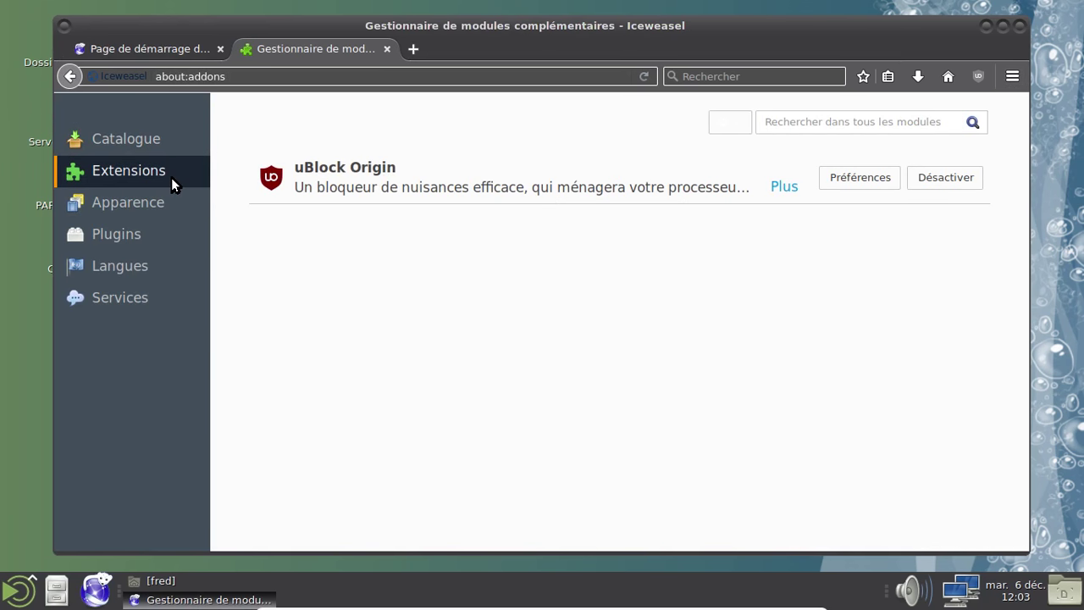
Look through the add-ons catalogue page down to its list of extensions and close the add-ons manager
left_click(136, 147)
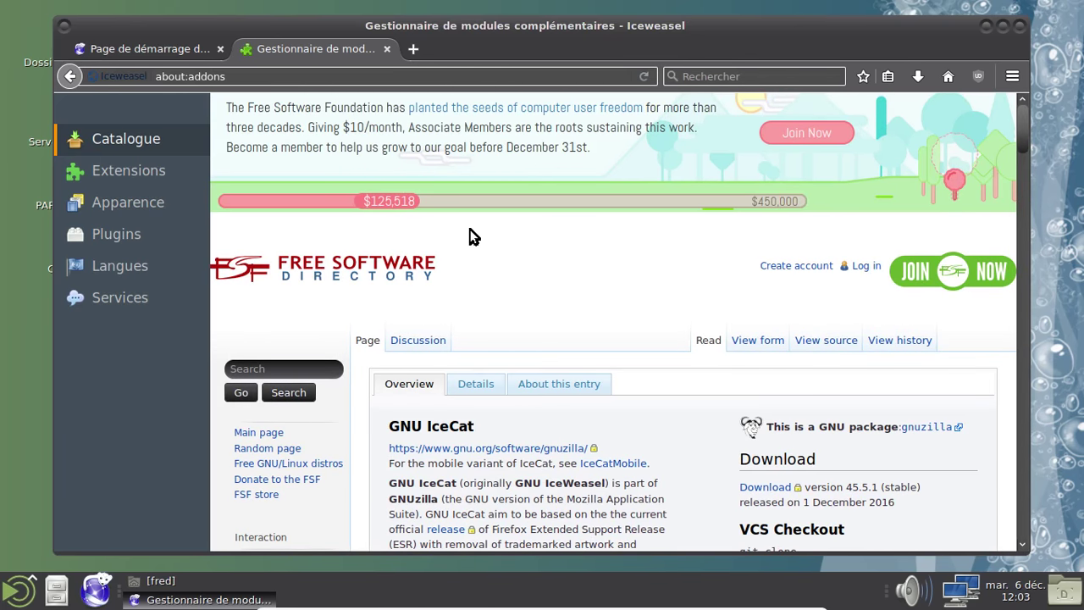
scroll(472, 236, "down", 10)
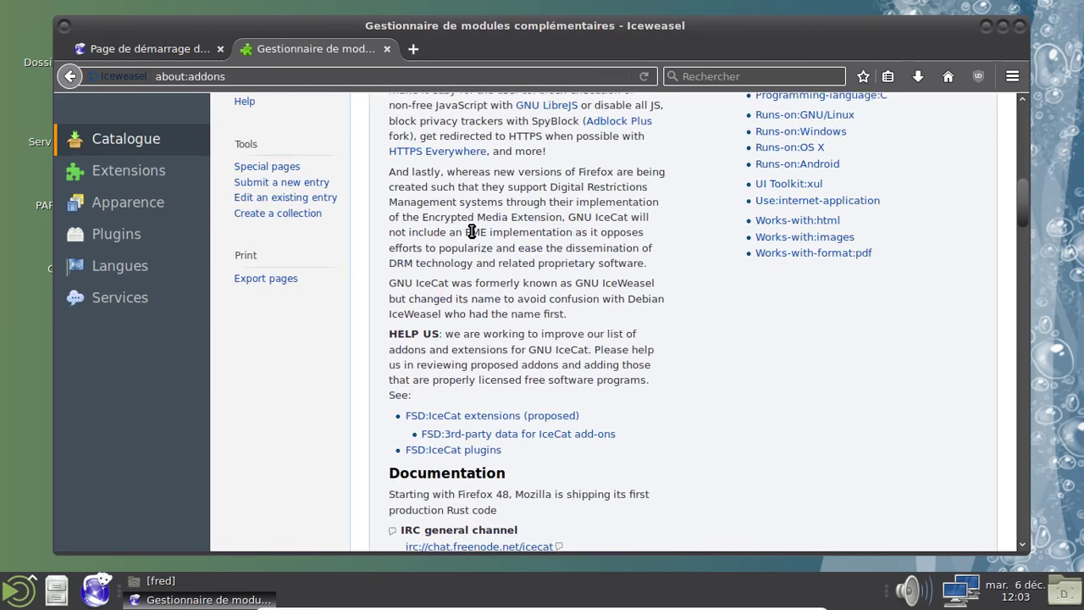
scroll(472, 231, "down", 4)
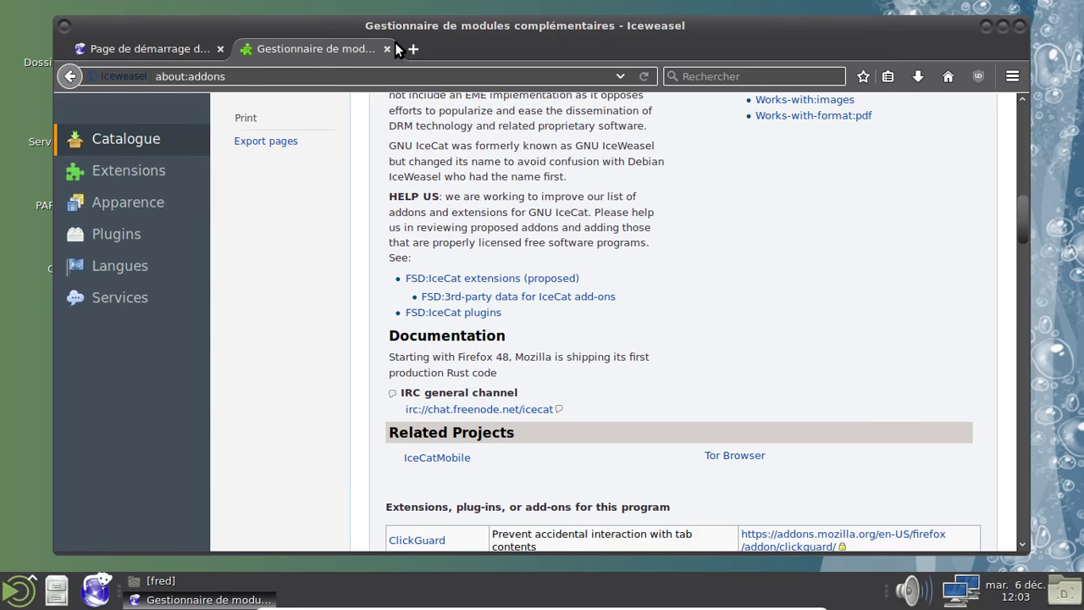
left_click(387, 49)
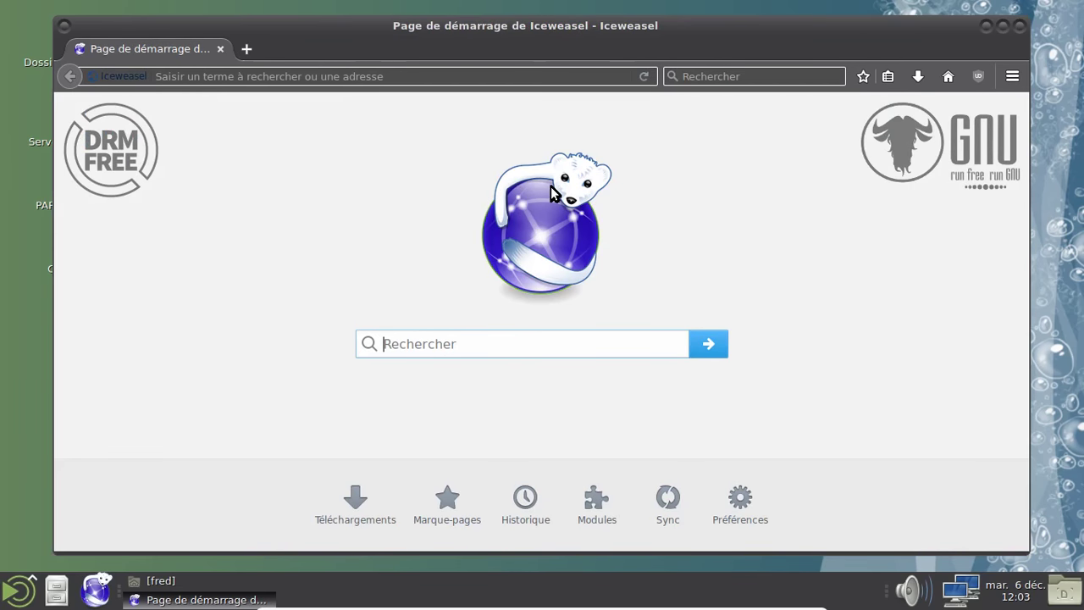
Open the Iceweasel preferences and enable always checking whether Iceweasel is the default browser
left_click(1009, 77)
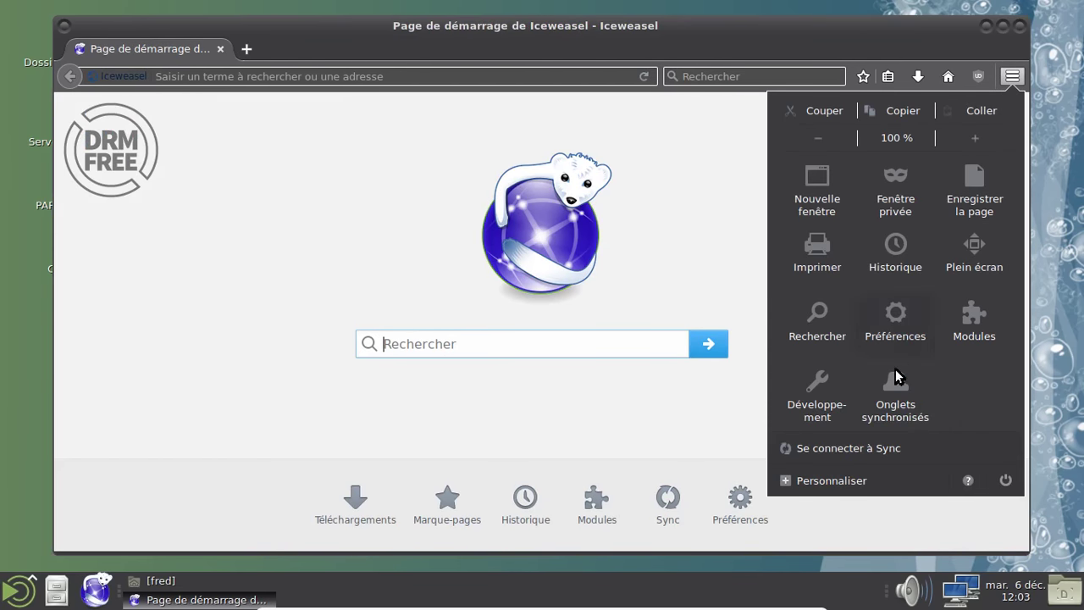
left_click(906, 335)
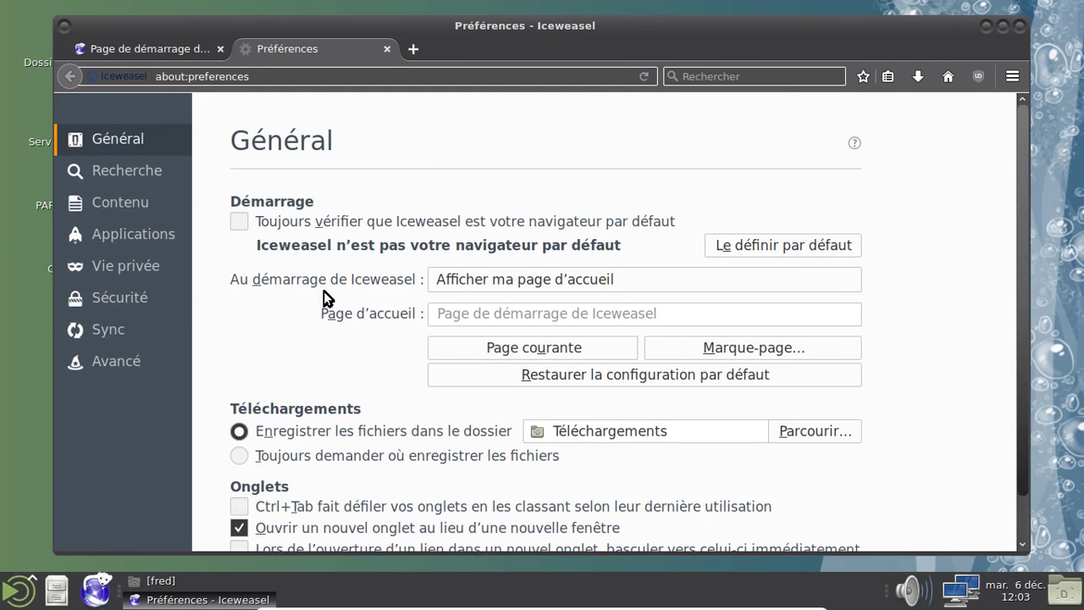
left_click(244, 222)
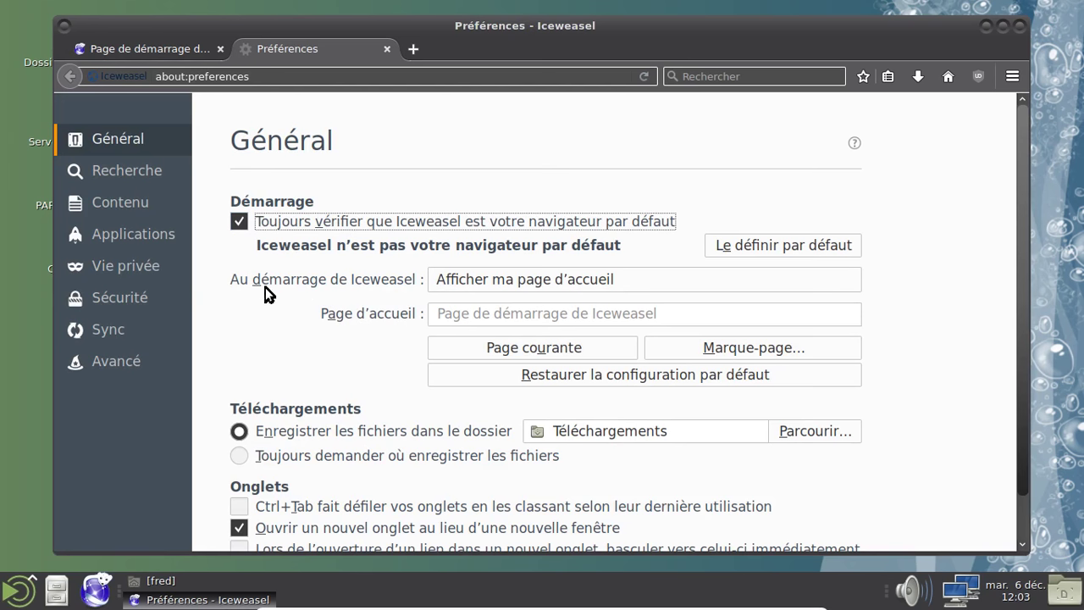
Review the default search engine and the one-click search engine list in the preferences, and close Iceweasel
left_click(145, 172)
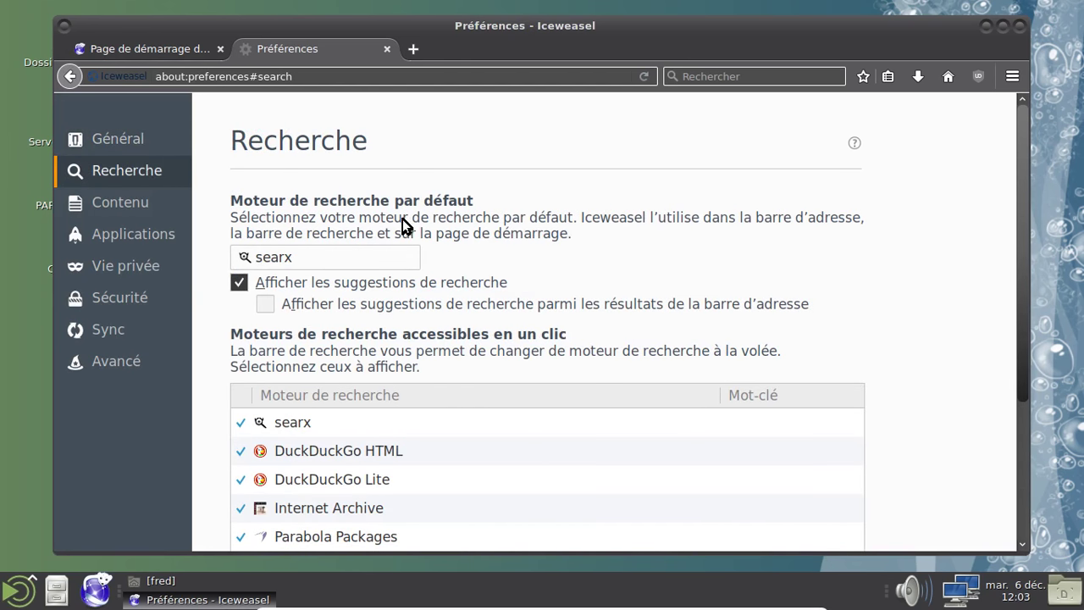
scroll(880, 288, "down", 3)
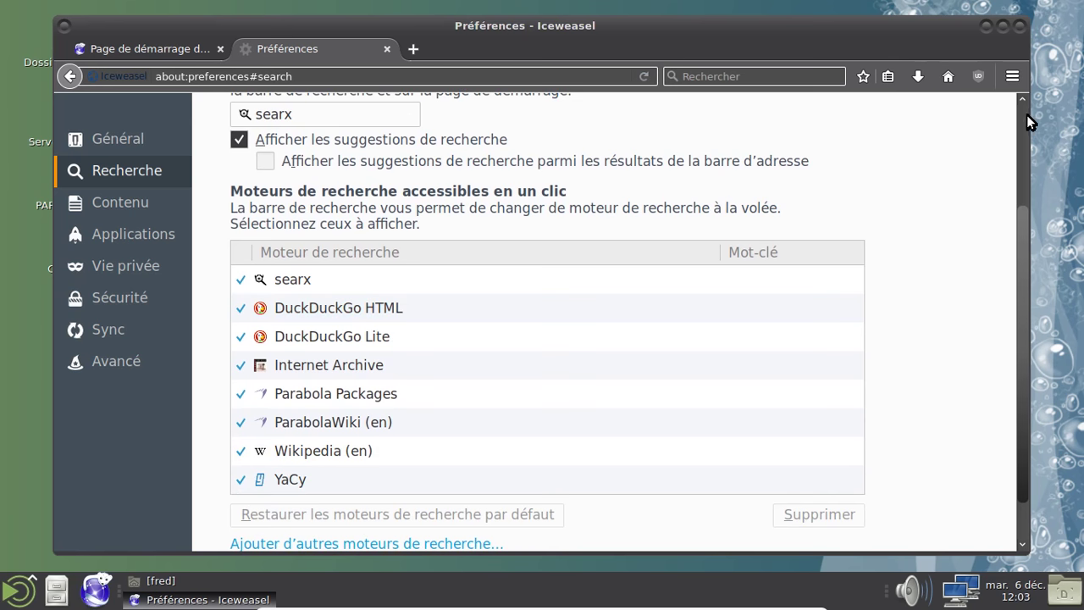
scroll(1024, 119, "up", 3)
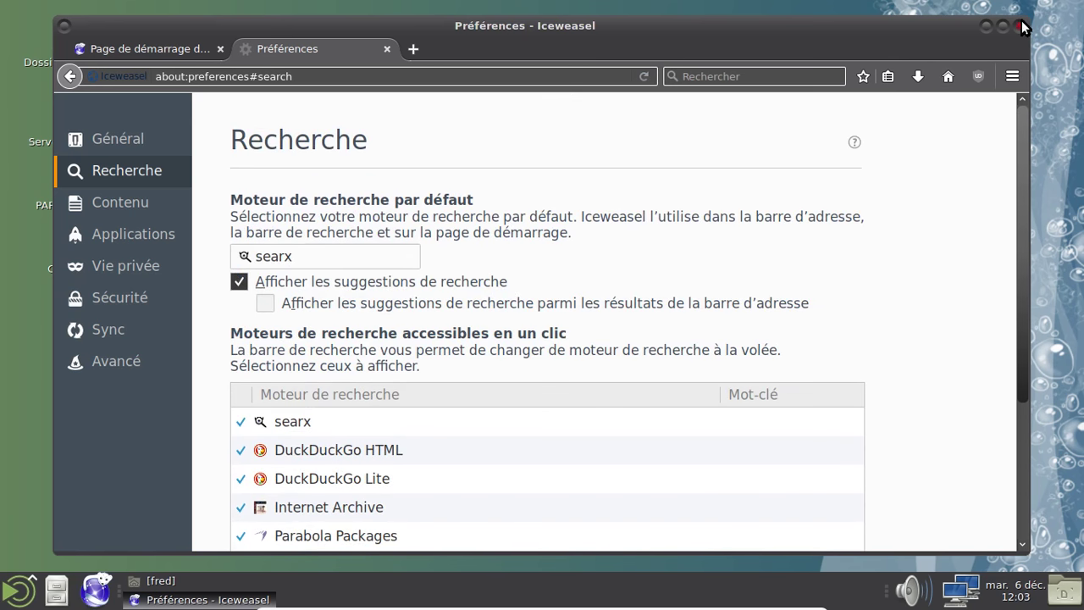
left_click(387, 48)
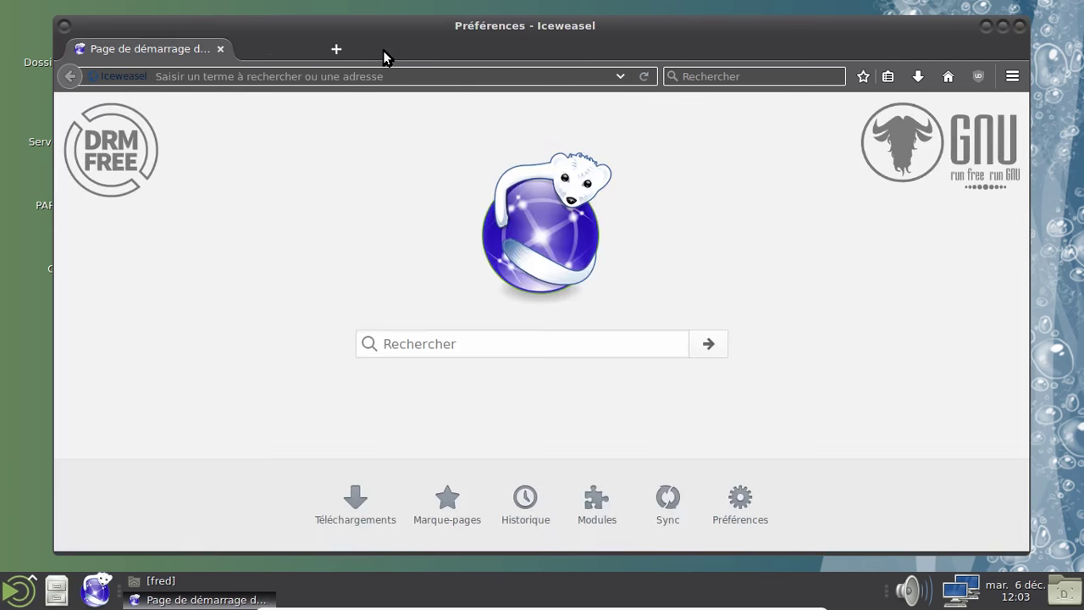
left_click(1019, 27)
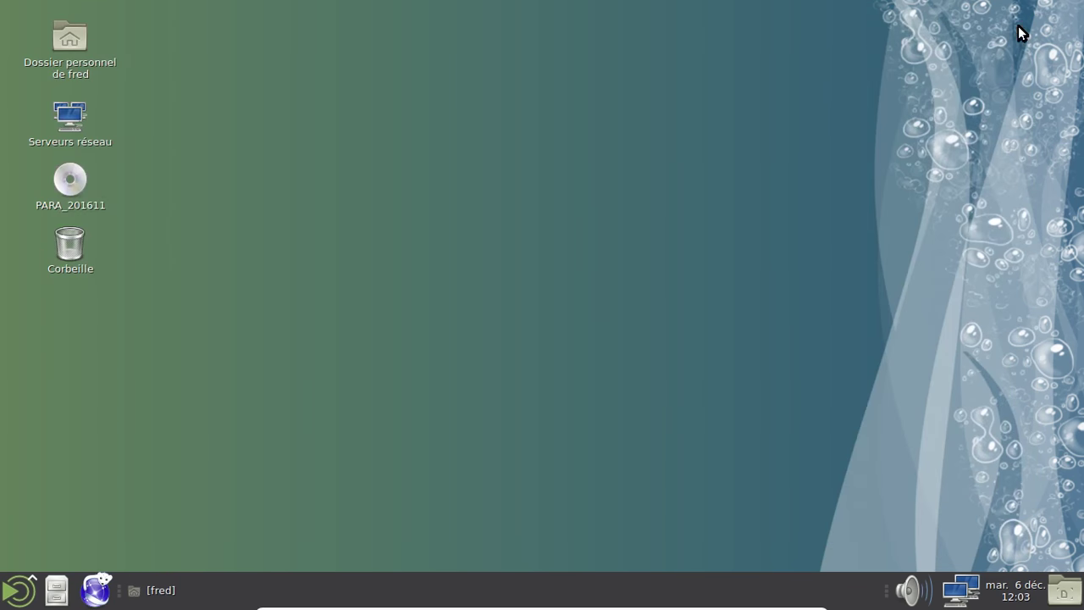
Permanently delete the mate-tweak and pamac-aur folders from the home folder and close the file manager
left_click(168, 591)
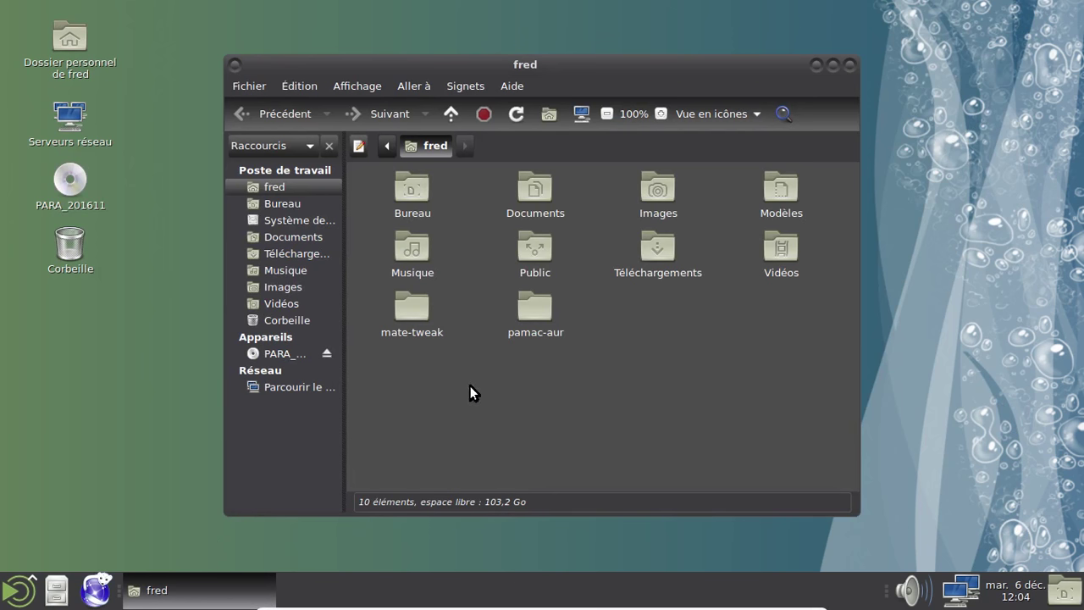
left_click_drag(600, 303, 400, 355)
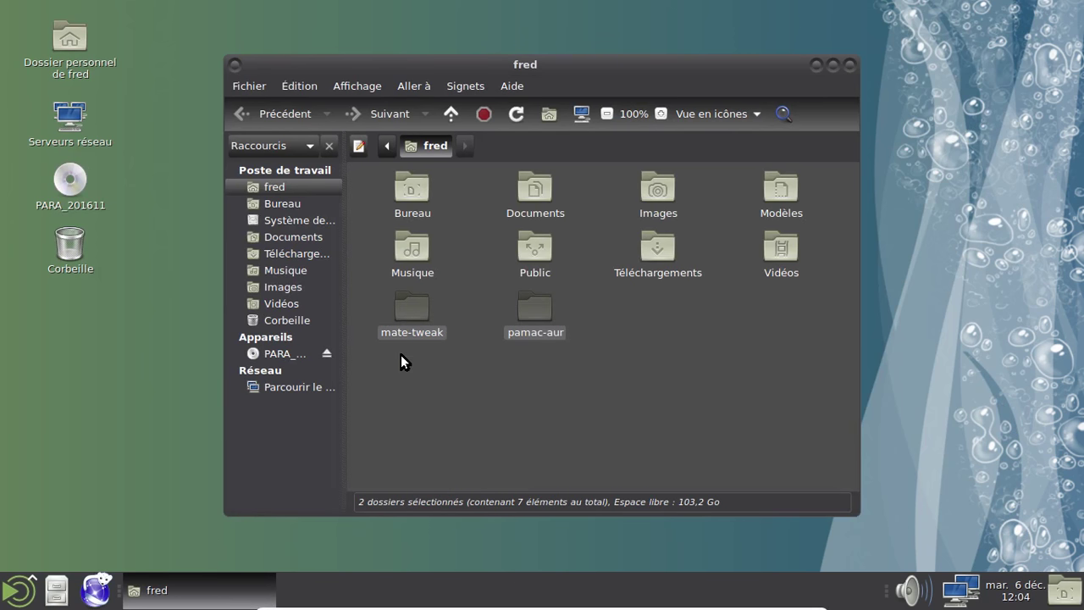
key("shift+Delete")
left_click(400, 357)
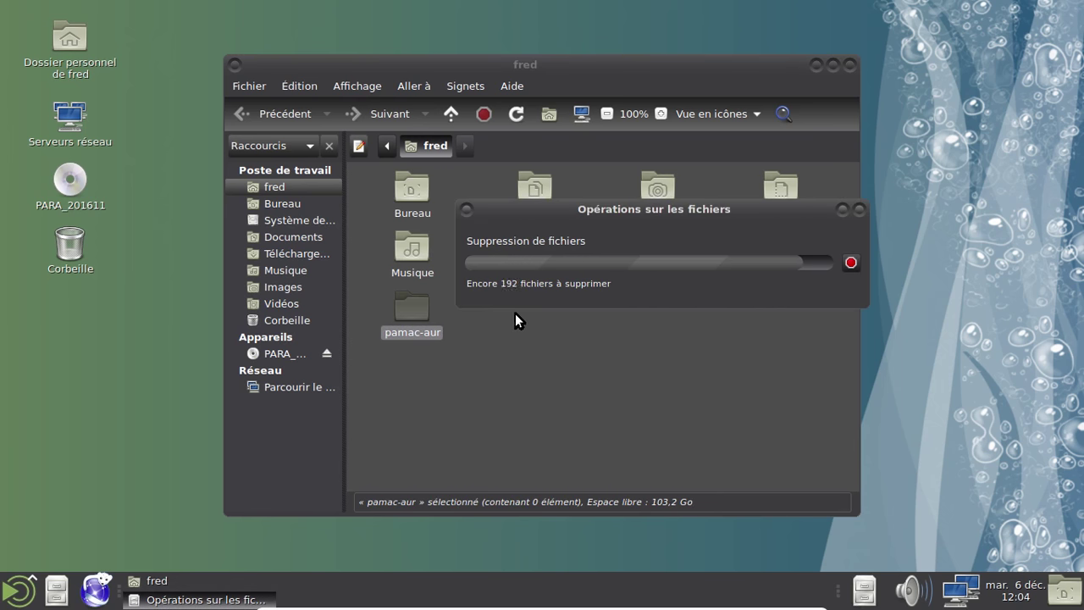
left_click(849, 66)
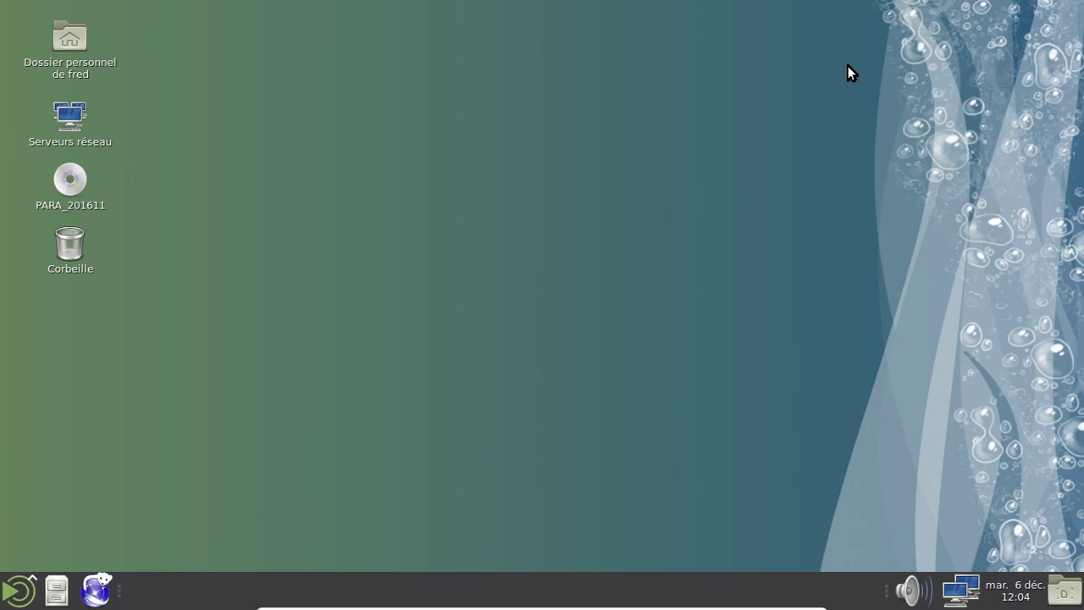
Look through the installed applications by category, including sound and video, system tools, internet, office and accessories
left_click(8, 590)
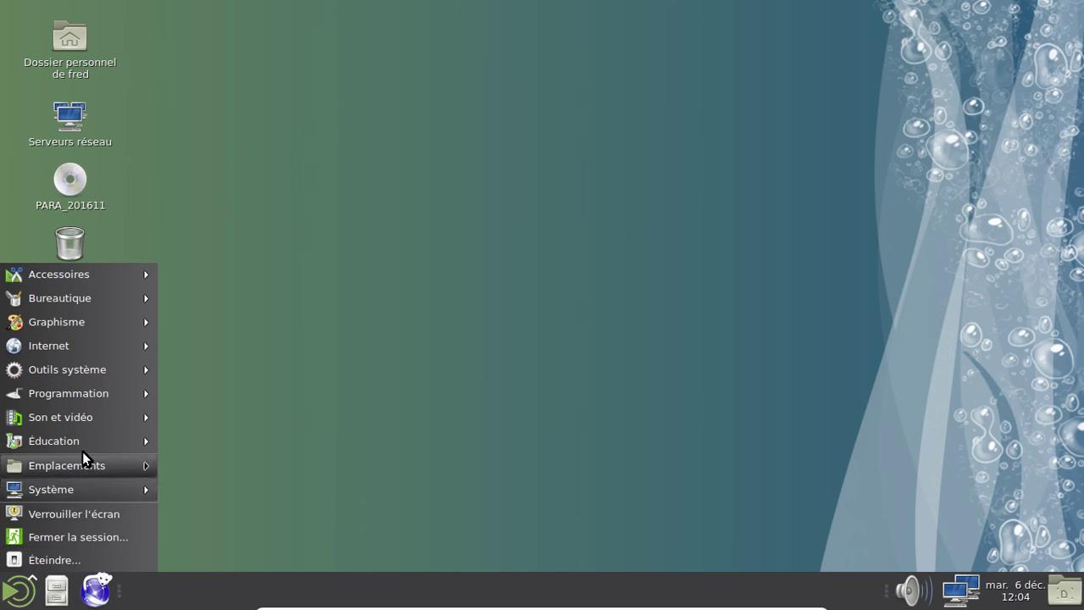
mouse_move(75, 418)
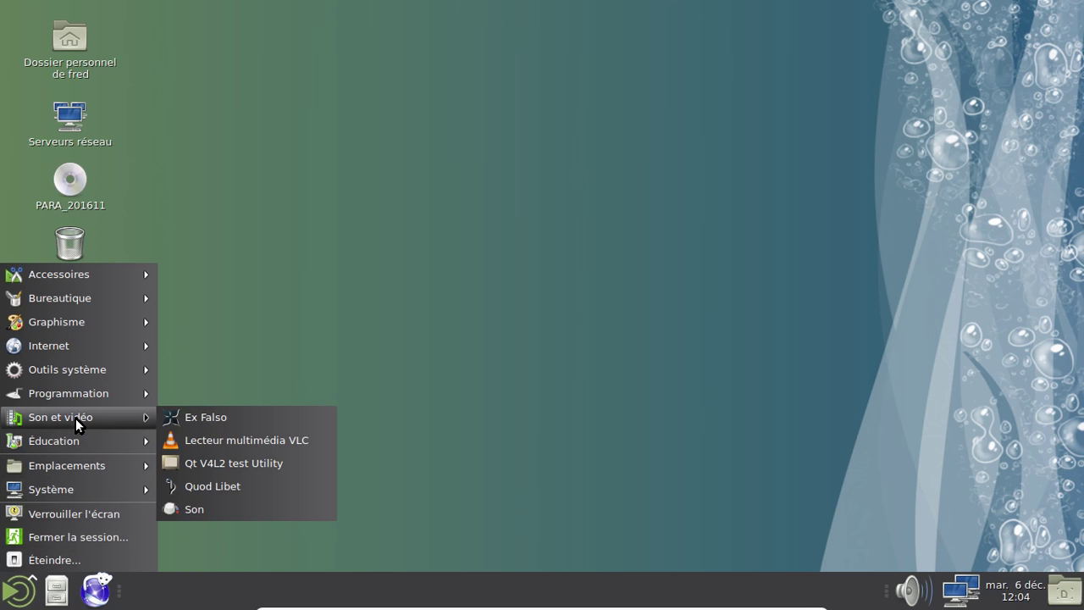
mouse_move(78, 374)
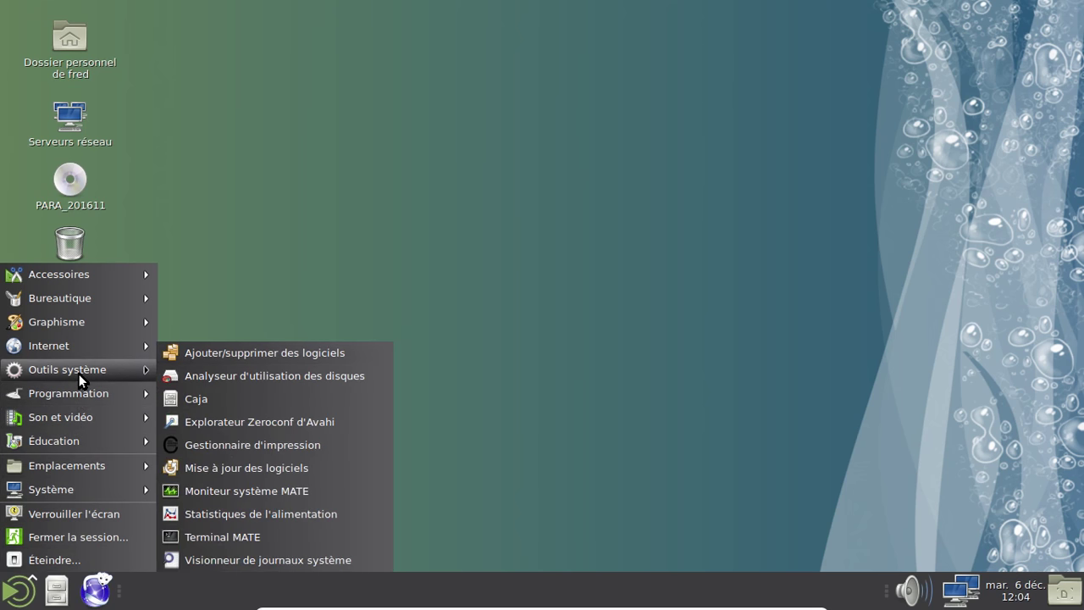
mouse_move(80, 346)
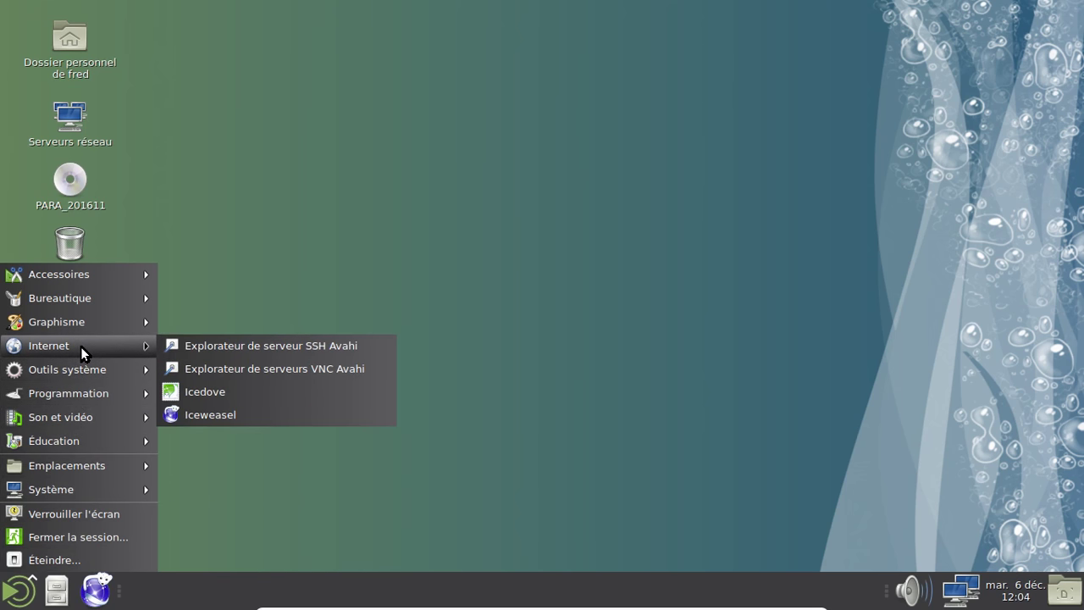
mouse_move(82, 324)
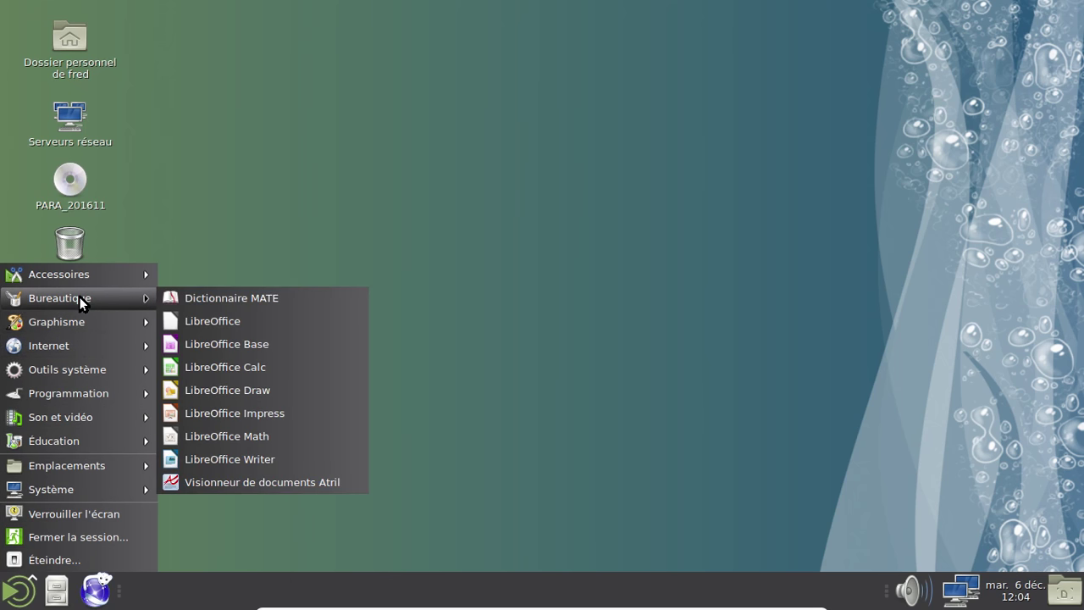
mouse_move(76, 276)
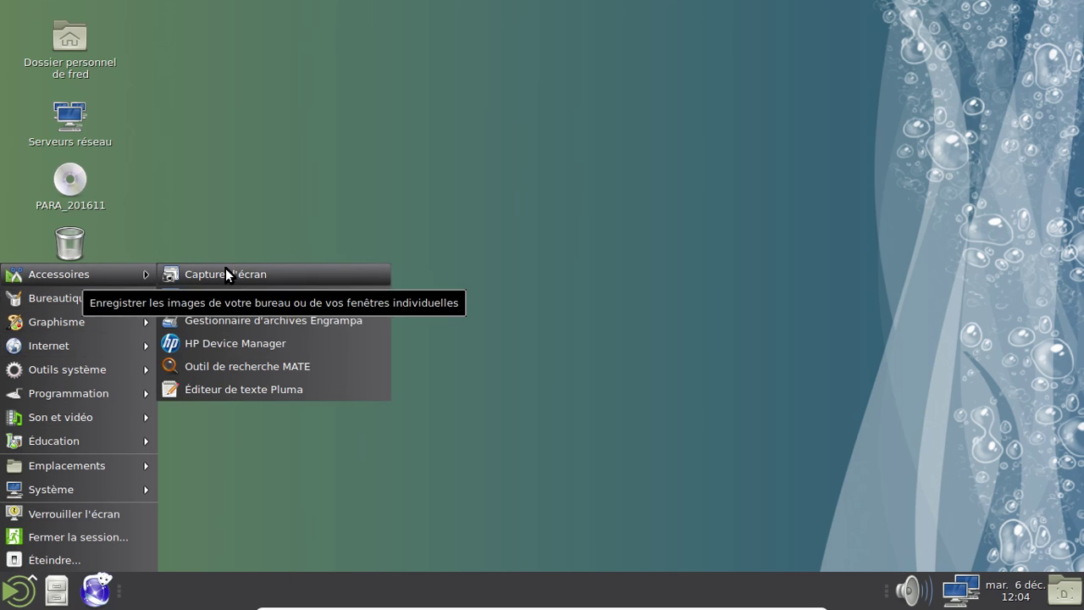
left_click(475, 286)
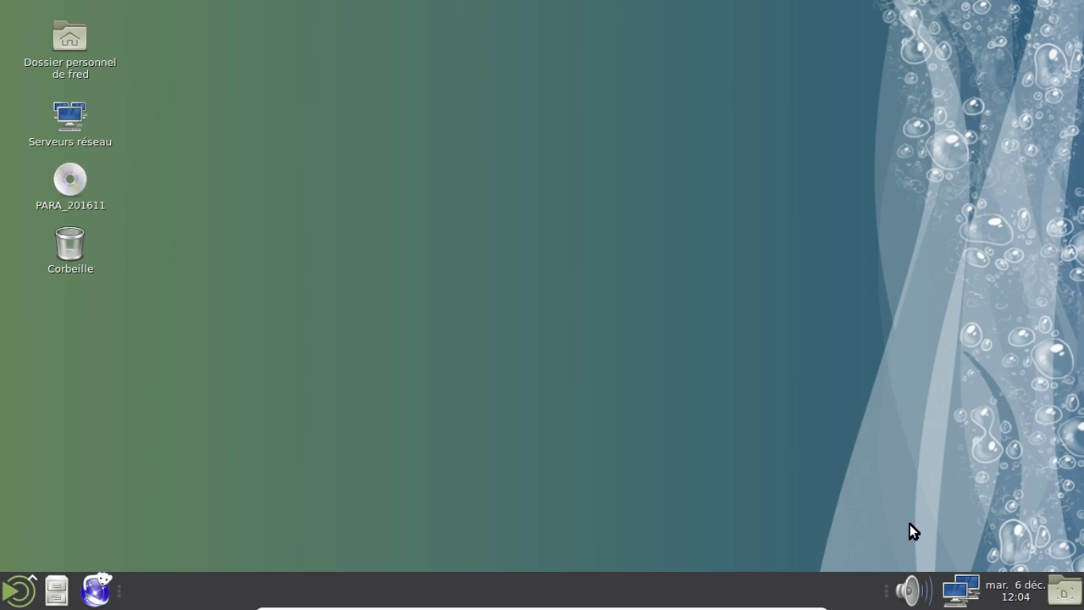
Log out of the session, log back in with the account password, and dismiss the network connection notification
left_click(34, 591)
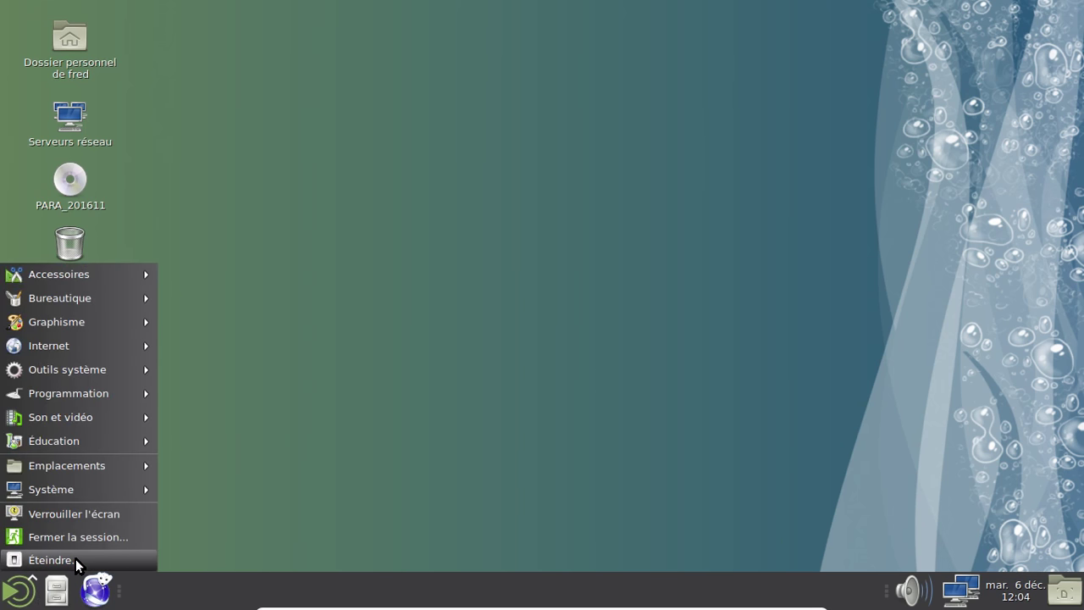
left_click(189, 487)
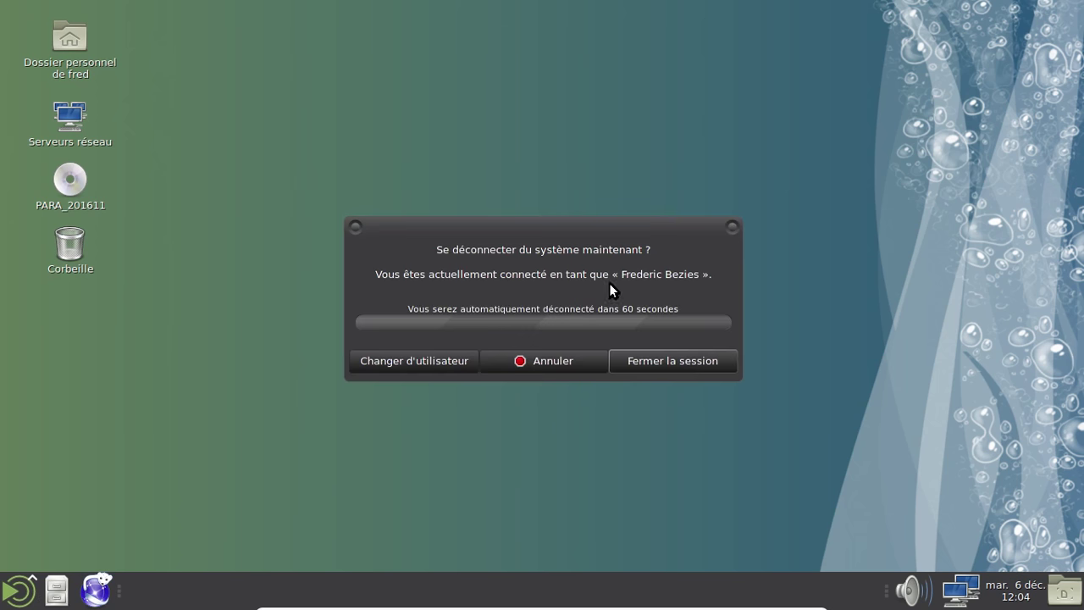
left_click(687, 356)
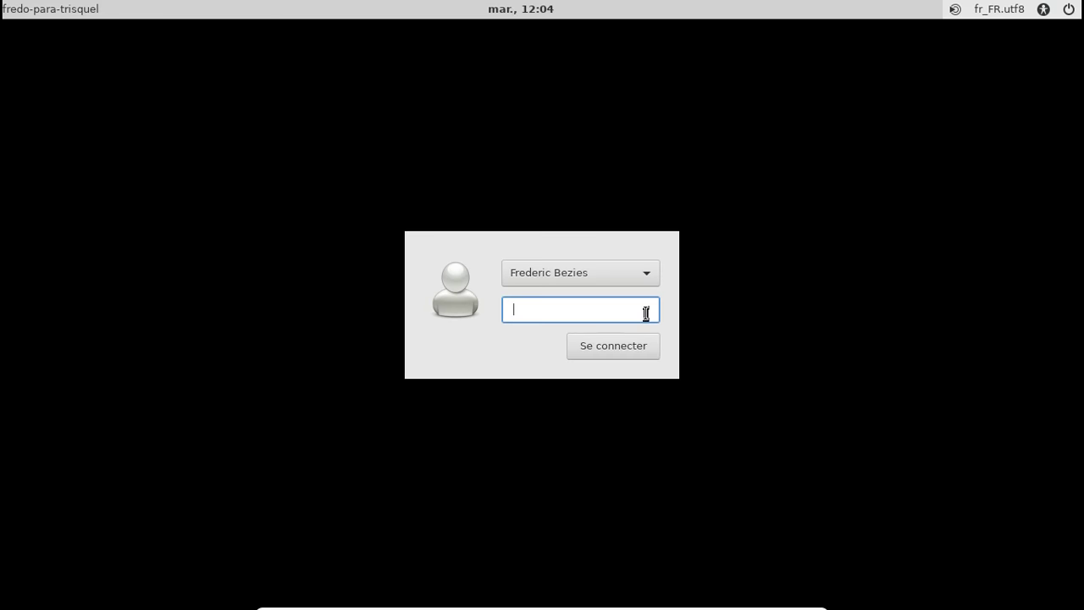
type("••••••••")
key("Return")
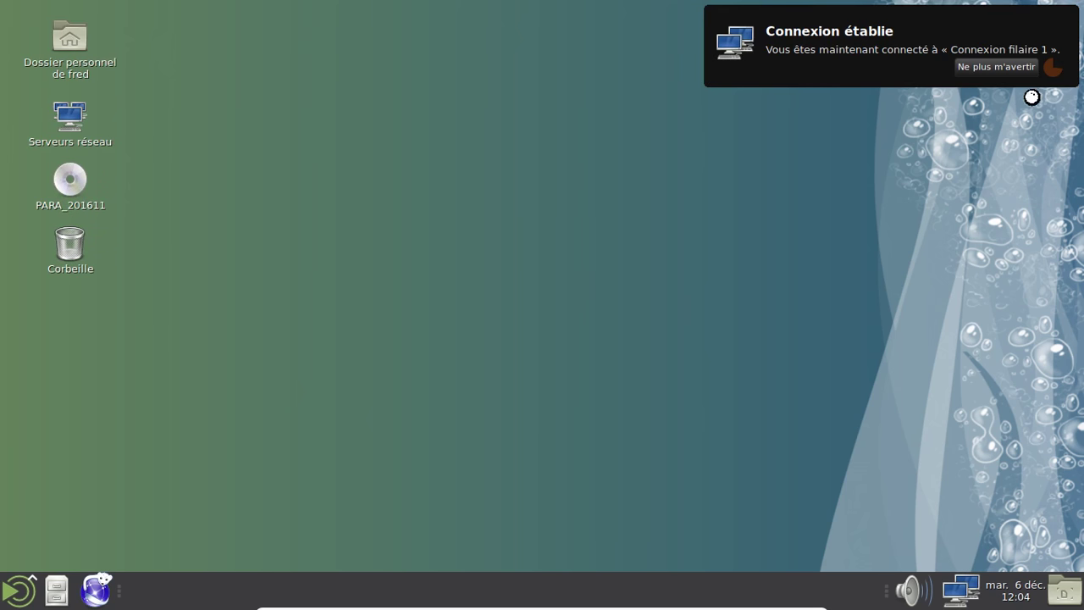
left_click(1065, 23)
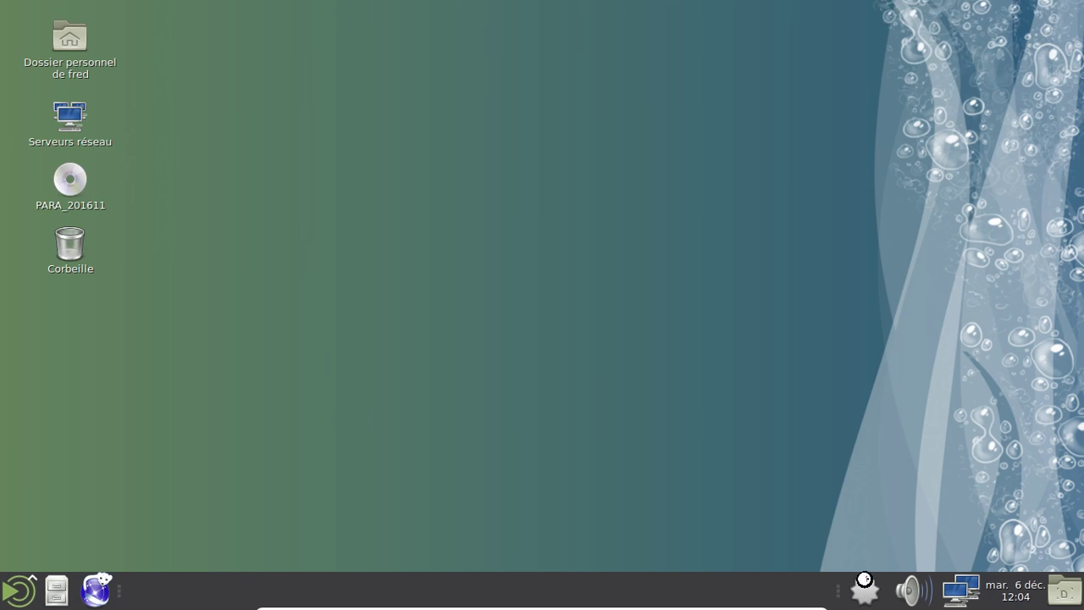
Open the package manager's preferences, enable uninstalling unneeded dependencies, and set the update check frequency to 2 hours
right_click(864, 589)
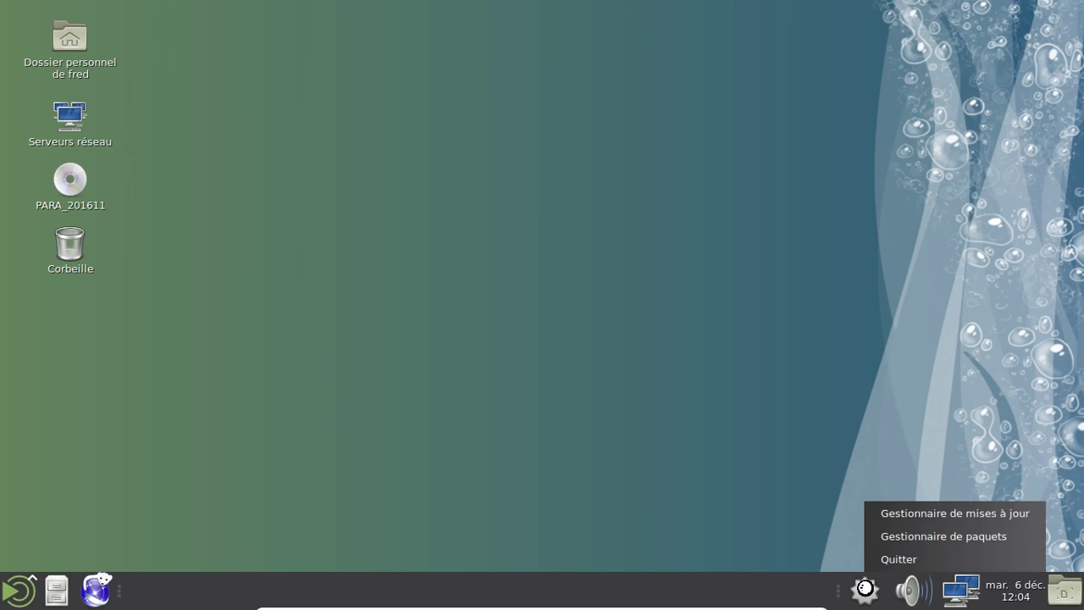
left_click(910, 536)
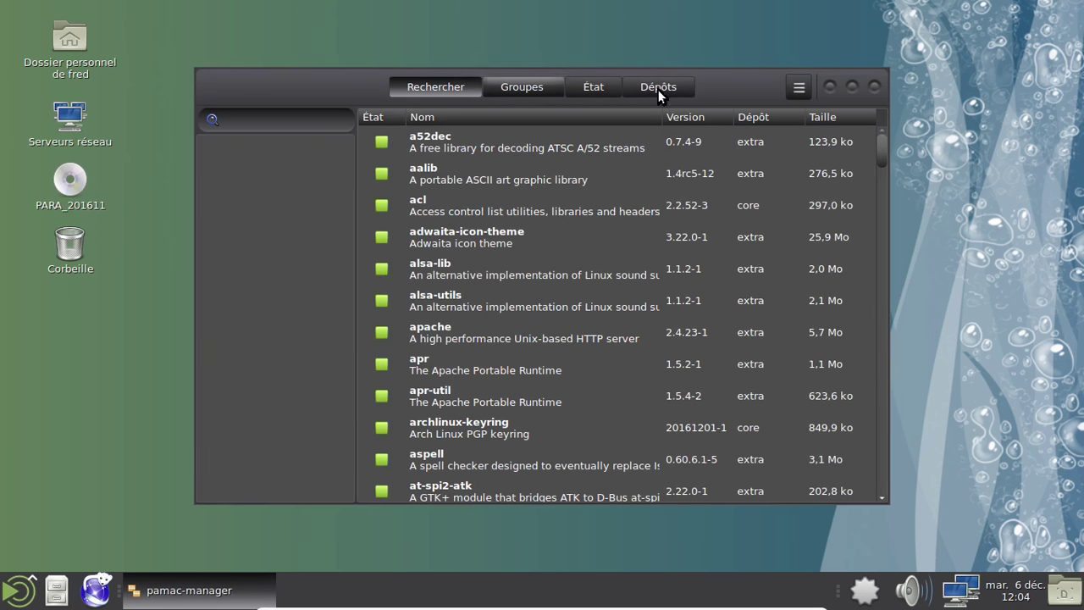
left_click(786, 87)
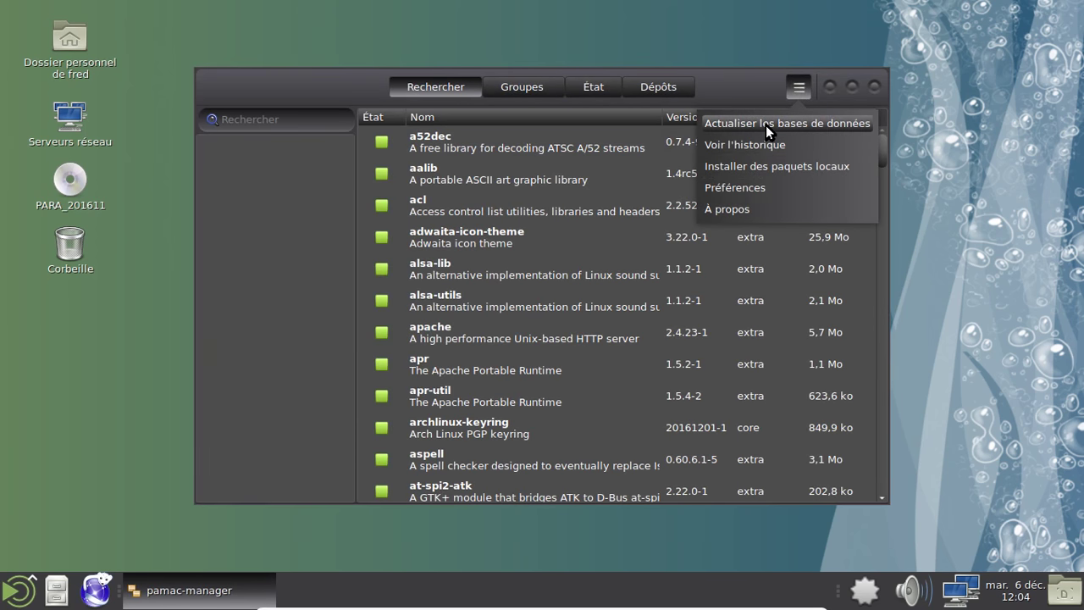
left_click(762, 186)
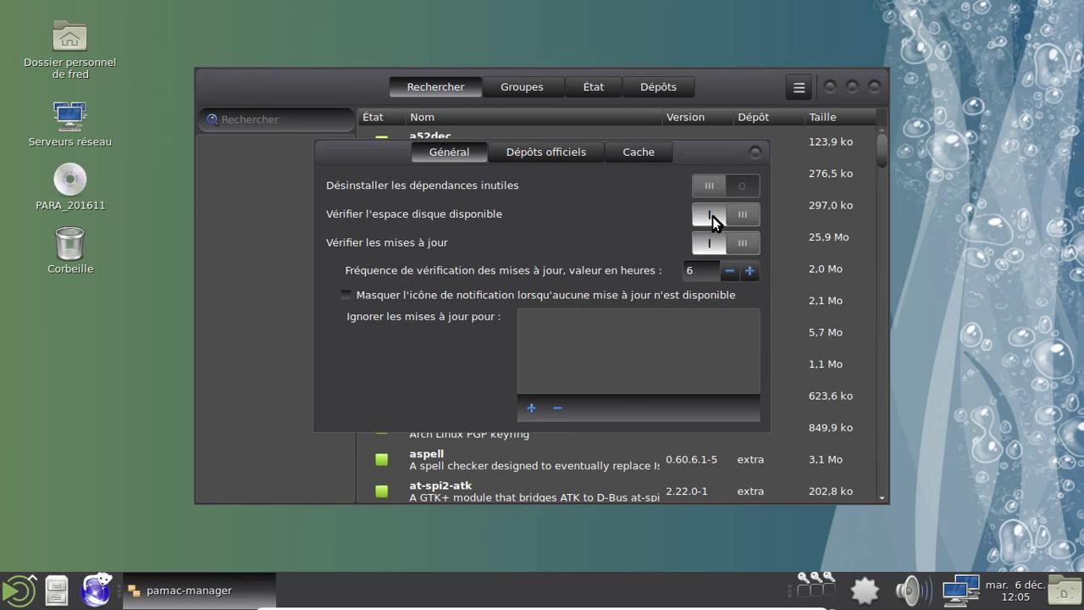
left_click(728, 180)
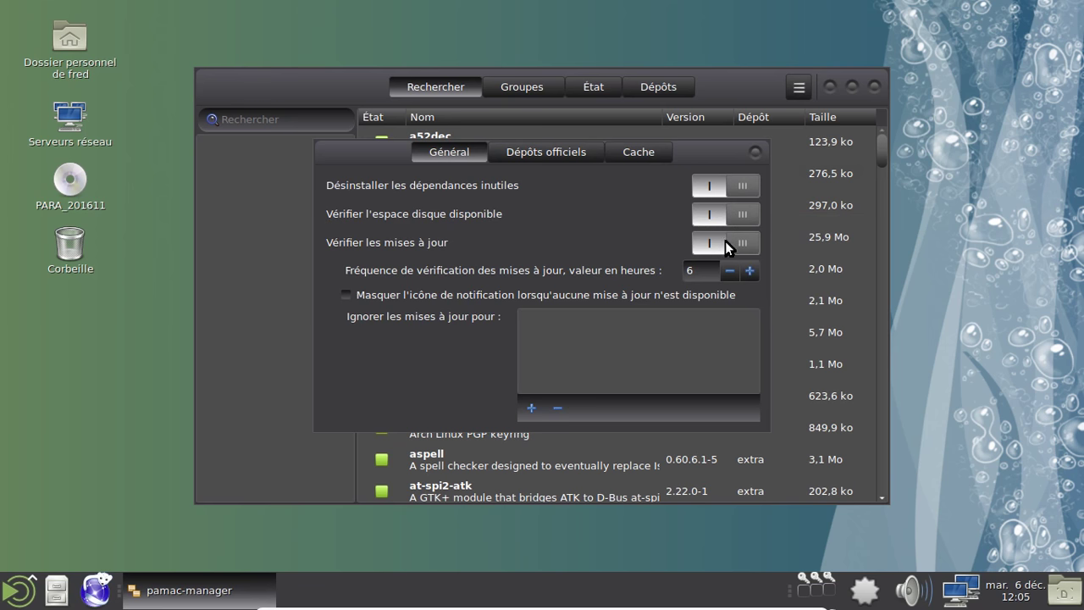
key("BackSpace")
type("2")
left_click(755, 154)
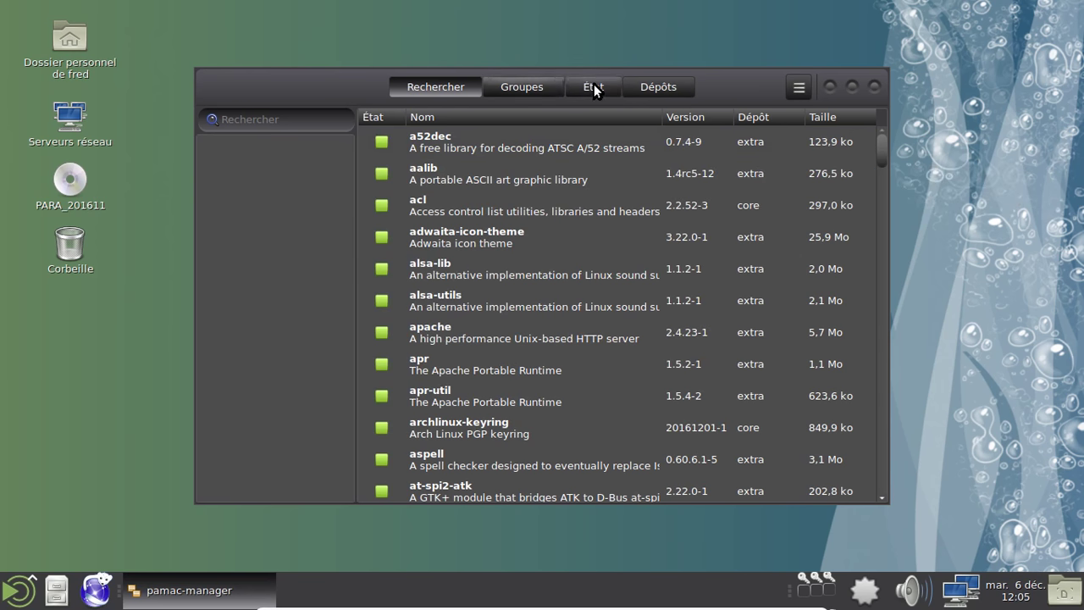
View the package lists of the pcr, community and extra repositories
left_click(648, 88)
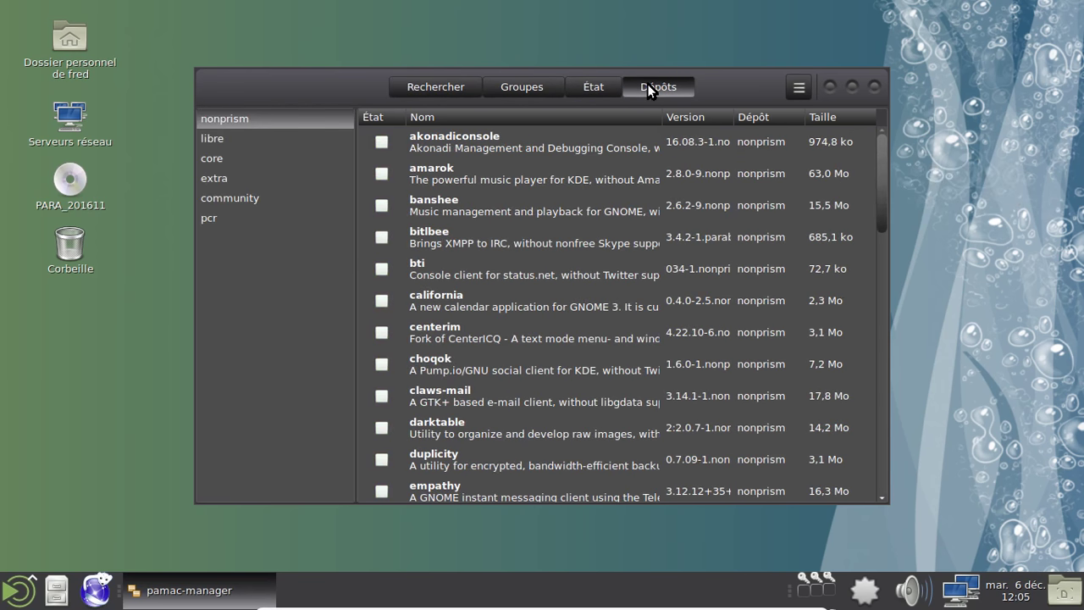
left_click(242, 217)
left_click(239, 195)
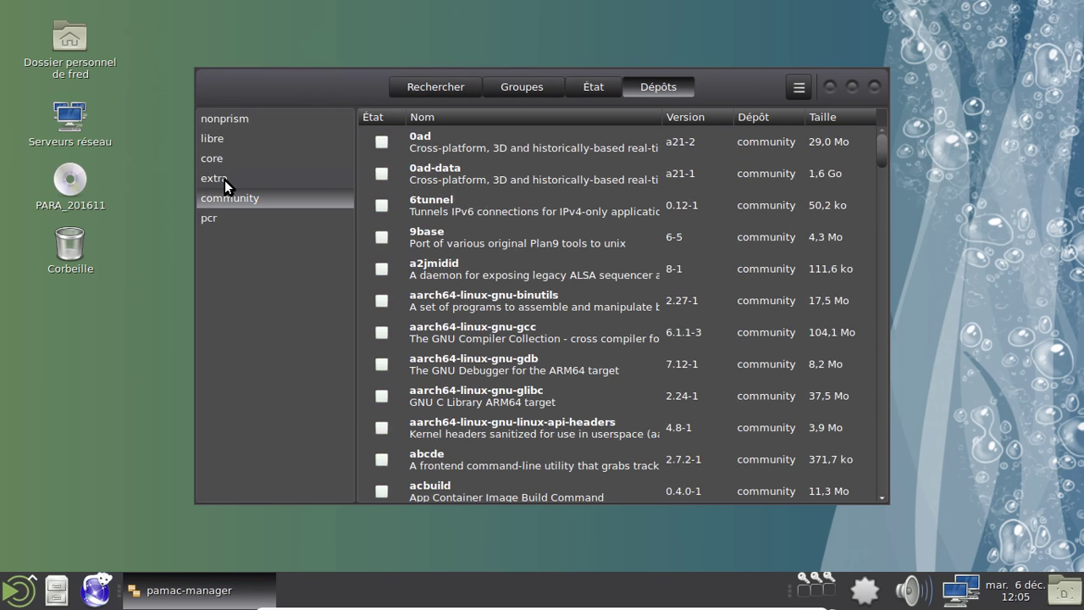
left_click(225, 180)
Select the shotwell package in the nonprism repository and install it with its dependencies
left_click(230, 123)
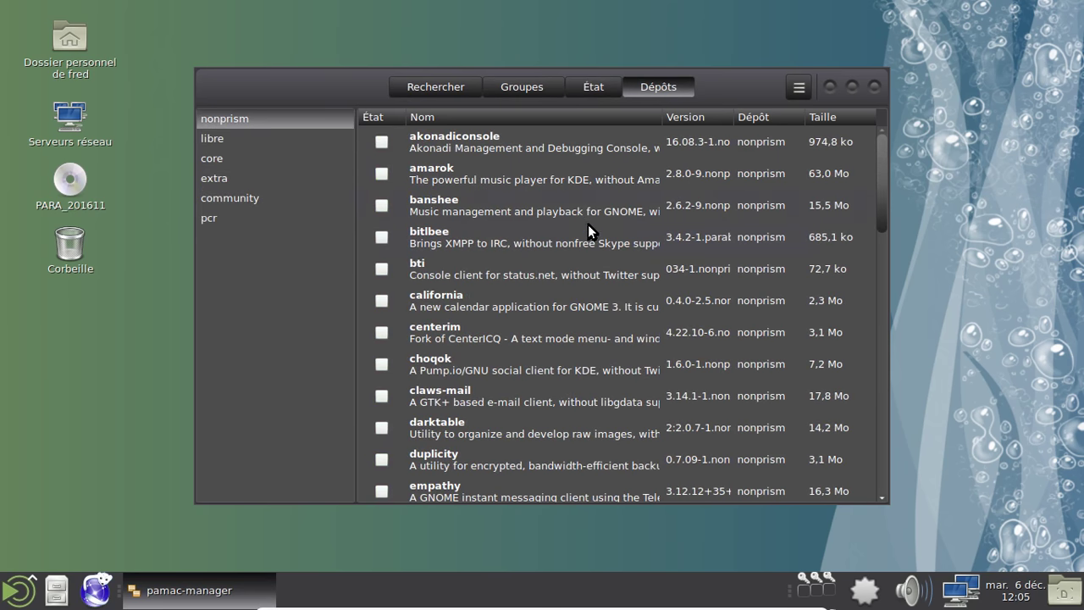
scroll(588, 225, "down", 18)
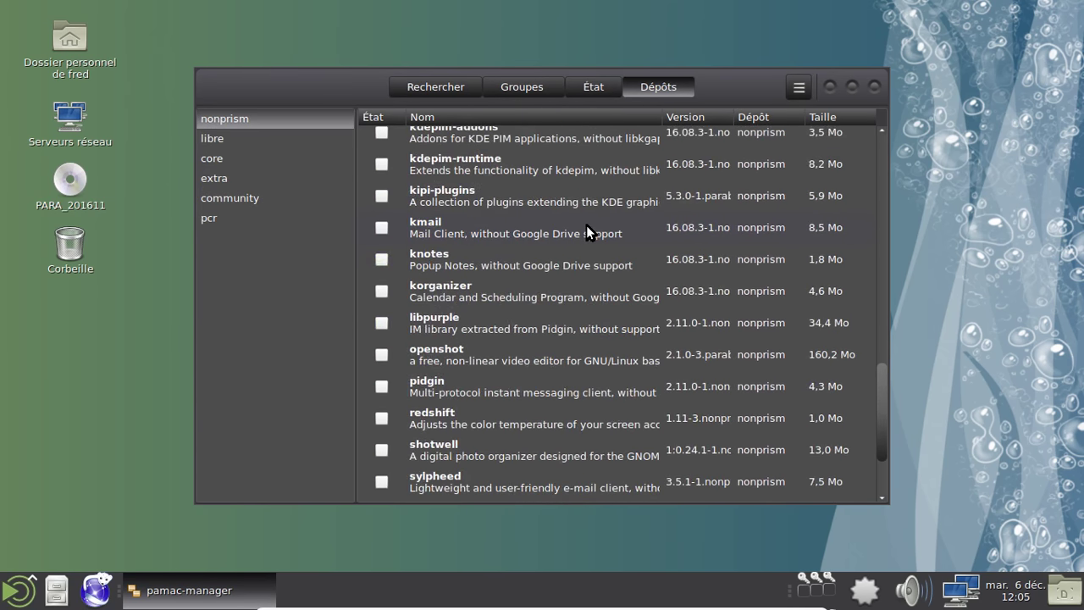
scroll(586, 226, "down", 3)
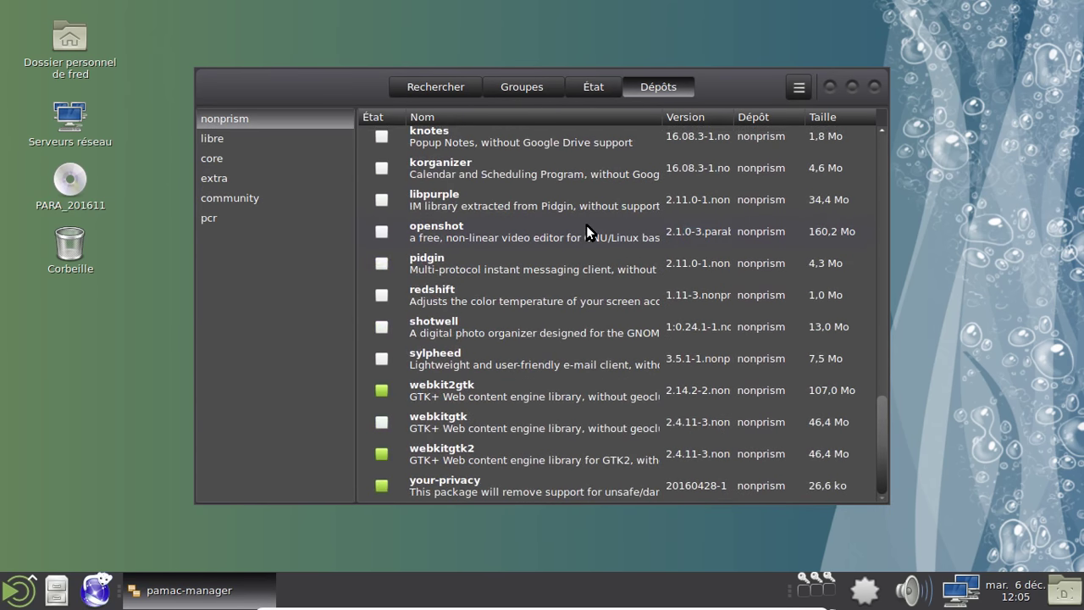
right_click(525, 326)
left_click(606, 352)
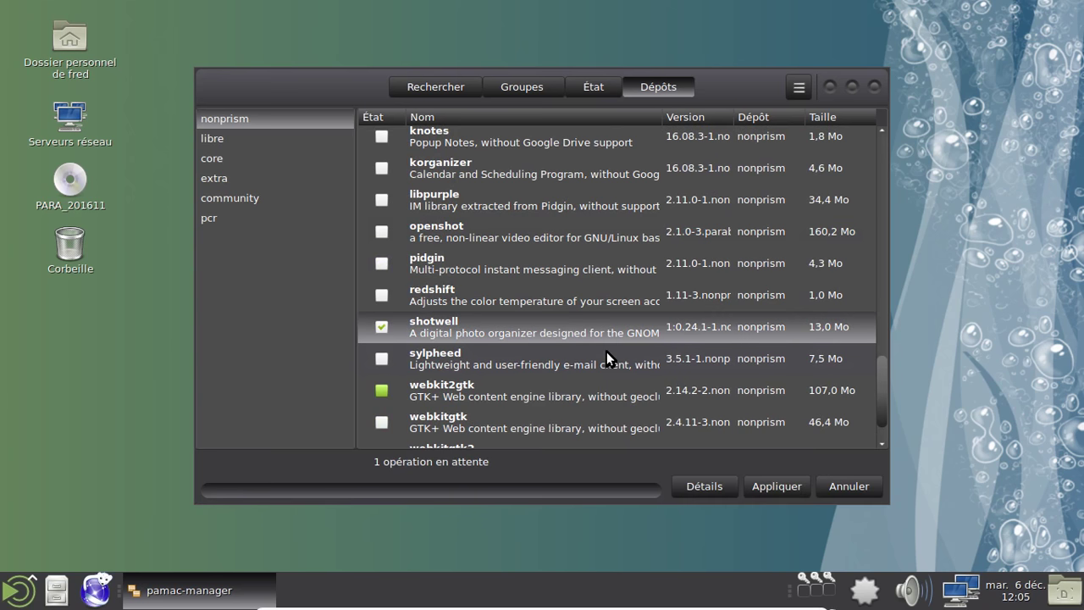
left_click(780, 486)
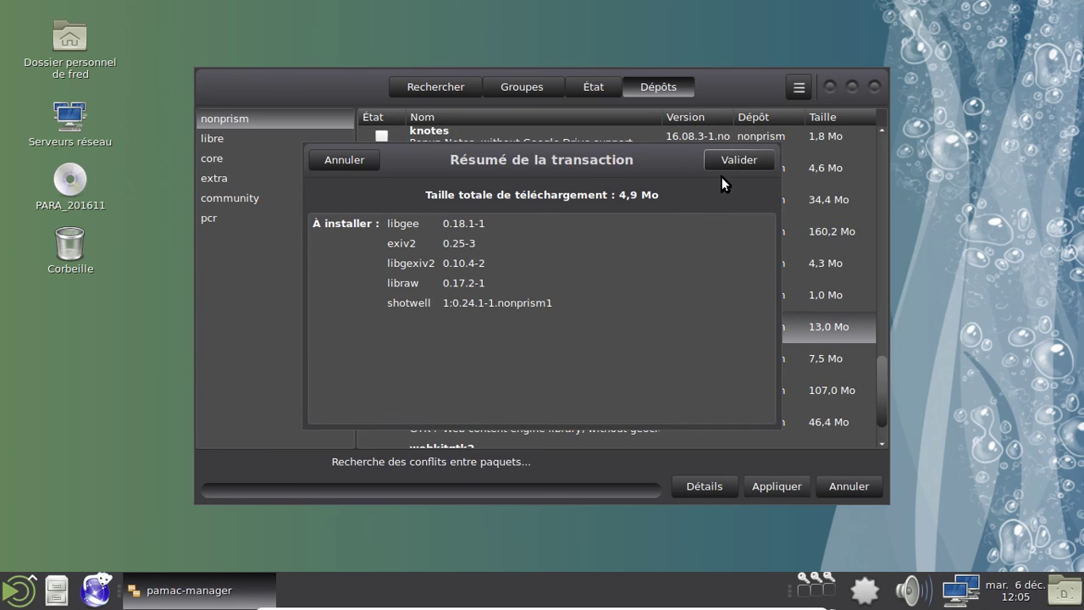
left_click(724, 157)
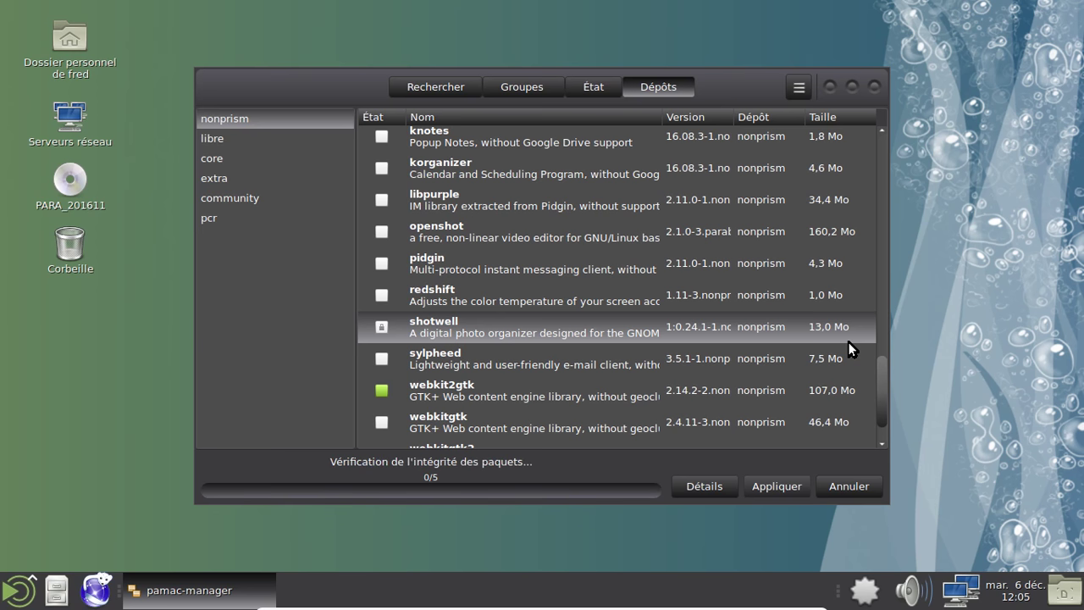
Close the package manager, launch the Shotwell photo organizer and dismiss its welcome message
left_click(873, 84)
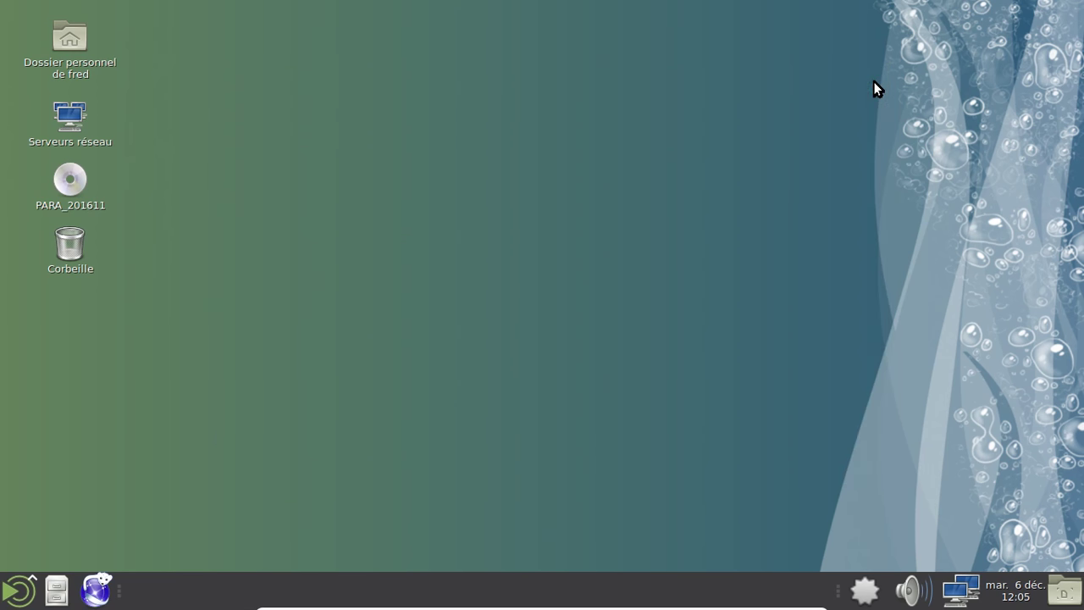
left_click(17, 590)
mouse_move(63, 320)
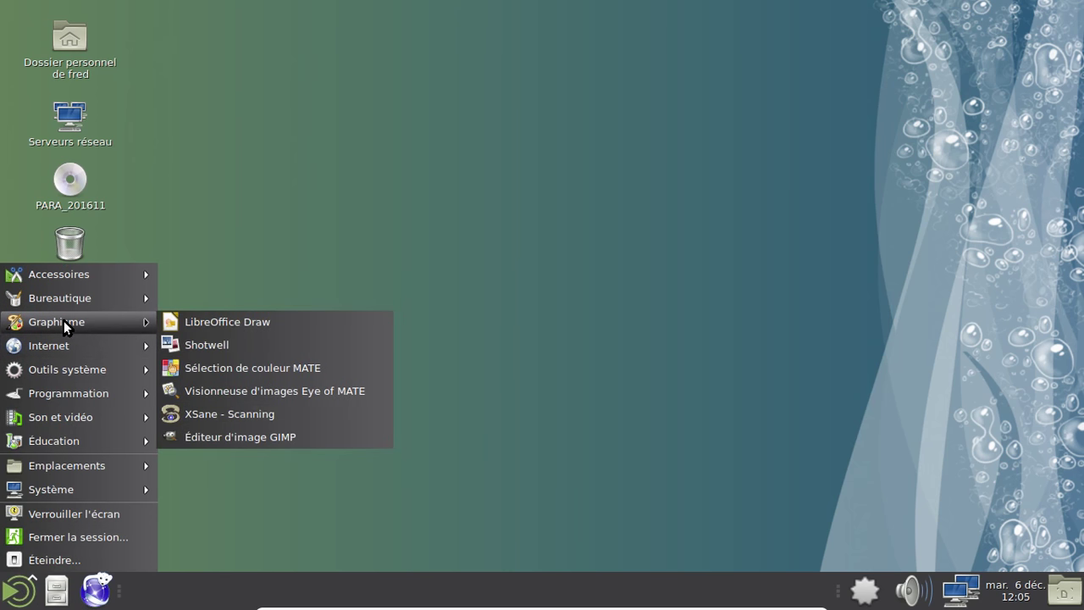
left_click(202, 344)
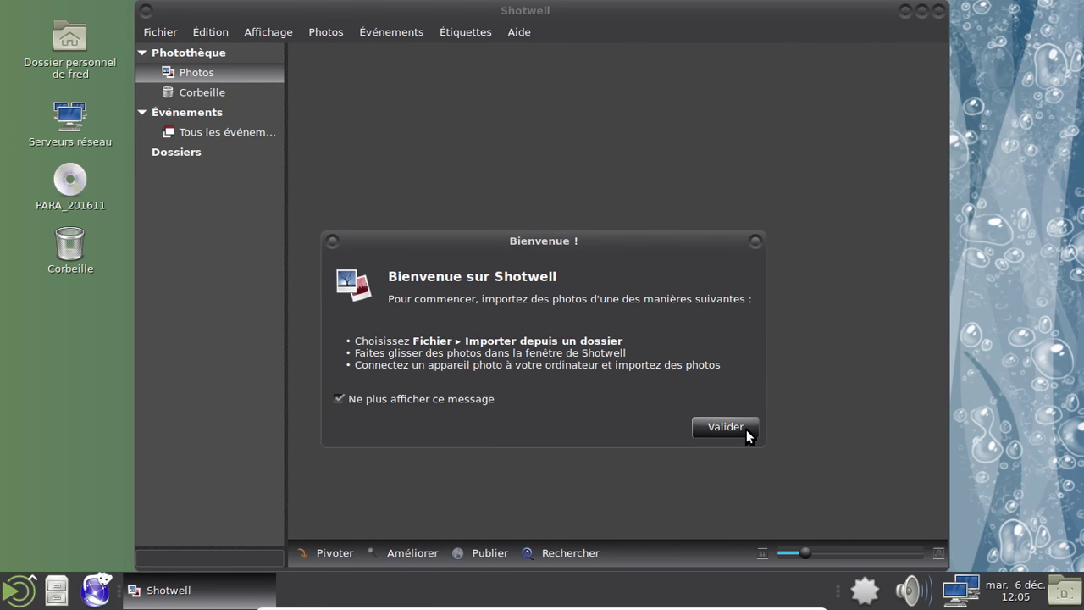
left_click(746, 429)
View Shotwell's About information, then close it and exit Shotwell
left_click(519, 31)
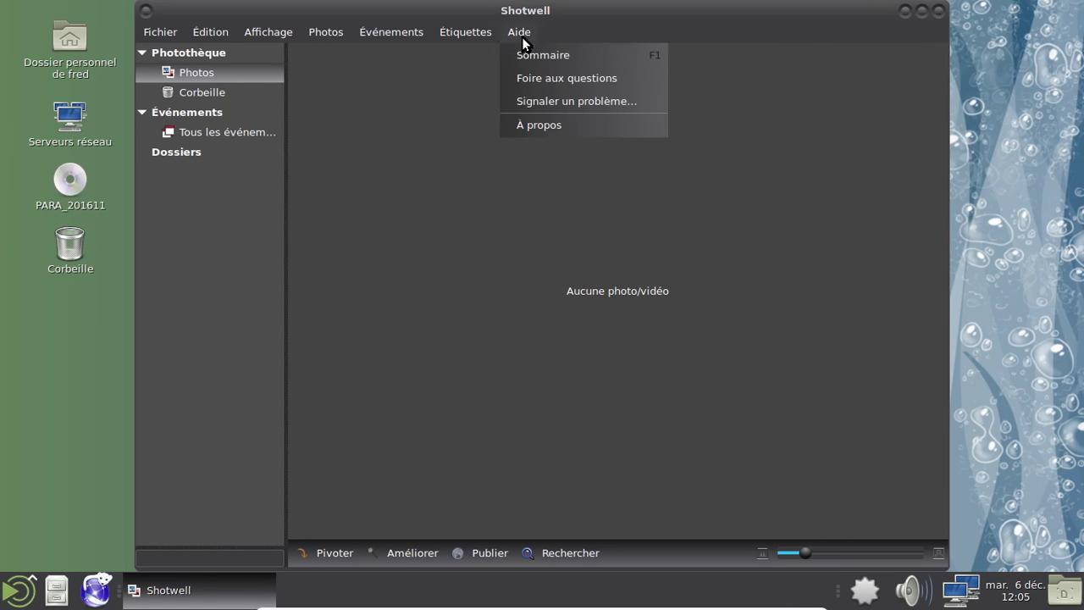
left_click(561, 125)
left_click(703, 118)
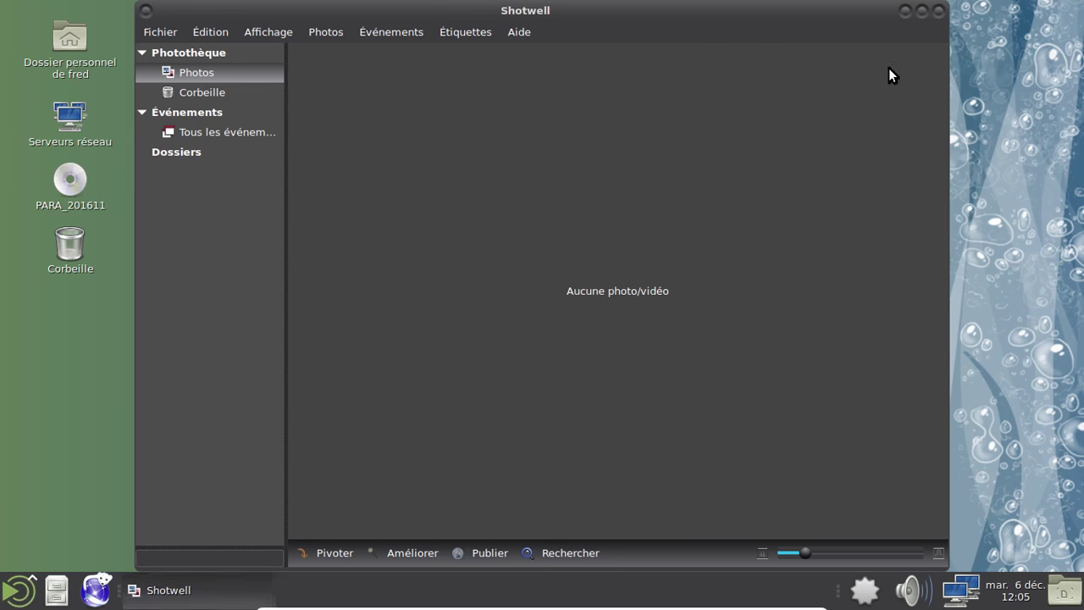
left_click(940, 11)
Shut down the Parabola virtual machine from its MATE session and confirm the shutdown
left_click(19, 591)
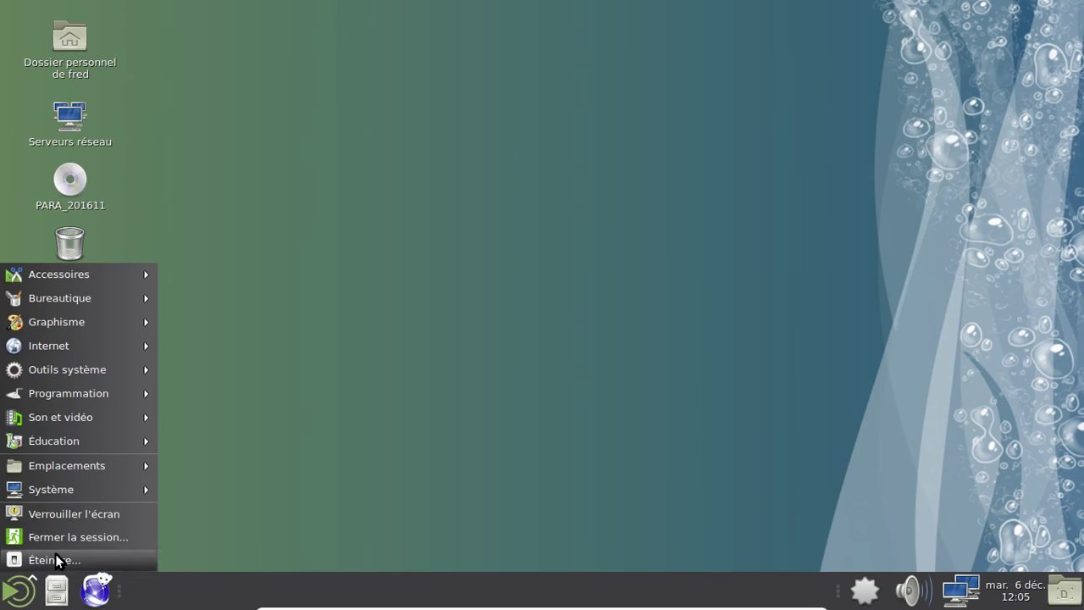
left_click(56, 557)
left_click(741, 370)
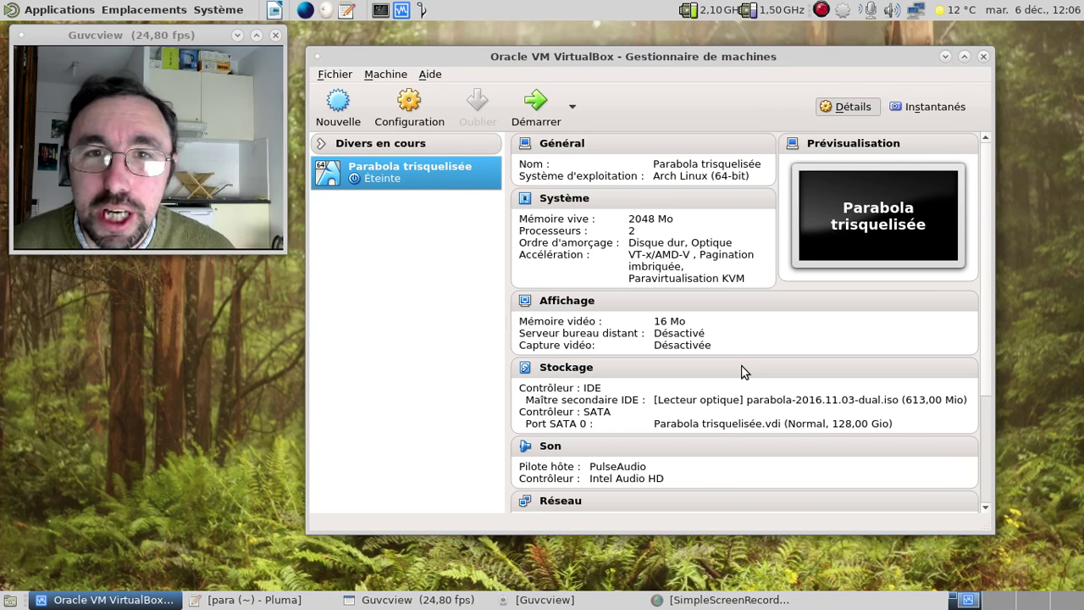
right_click(821, 9)
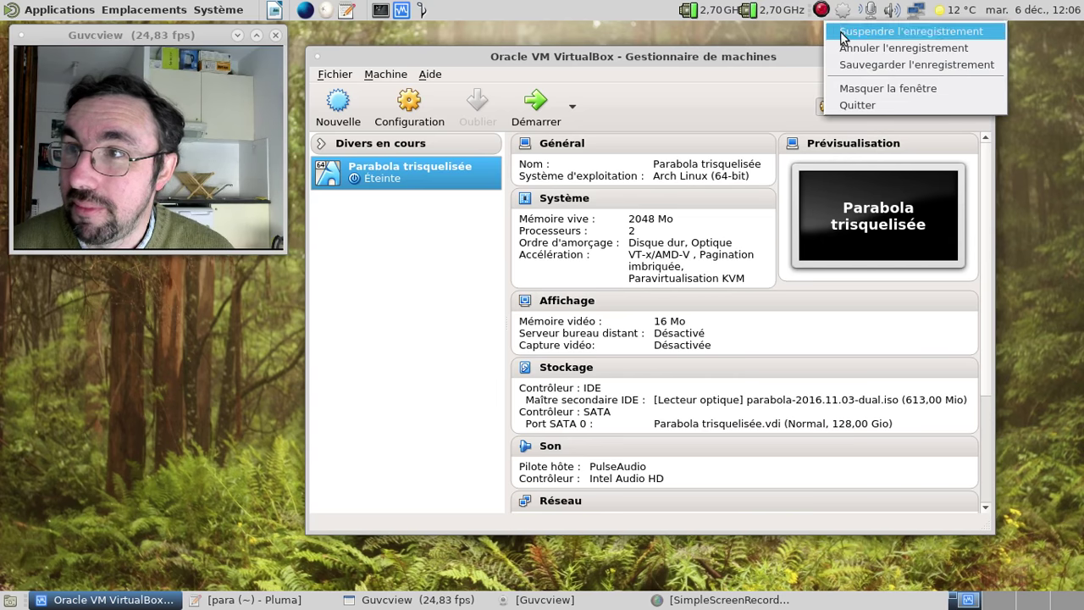